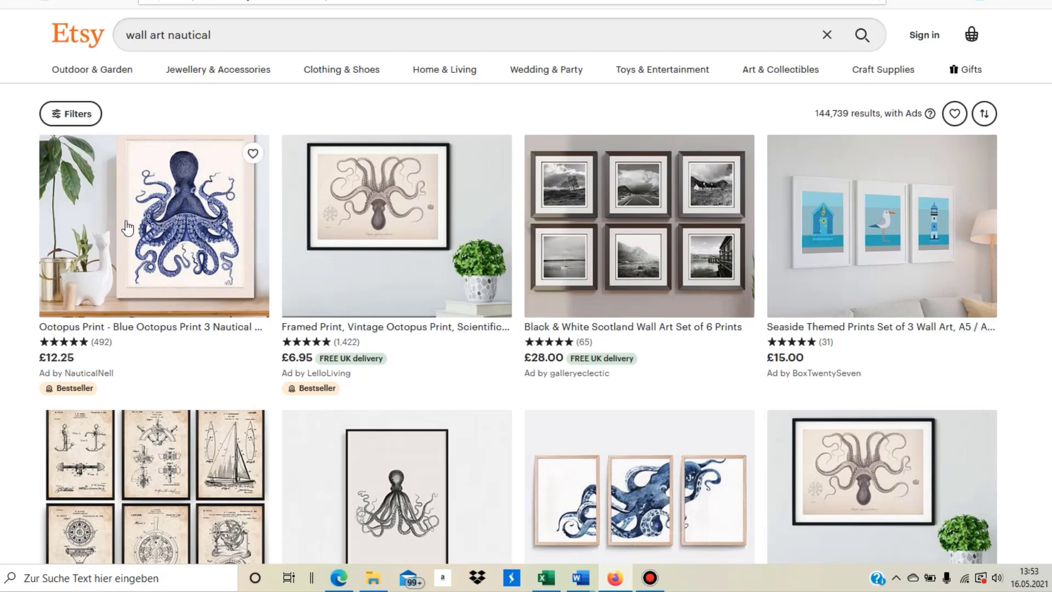
Examine the nautical wall art search results, comparing the motifs, print sets, framing and prices of the listings.
scroll(904, 230, "down", 4)
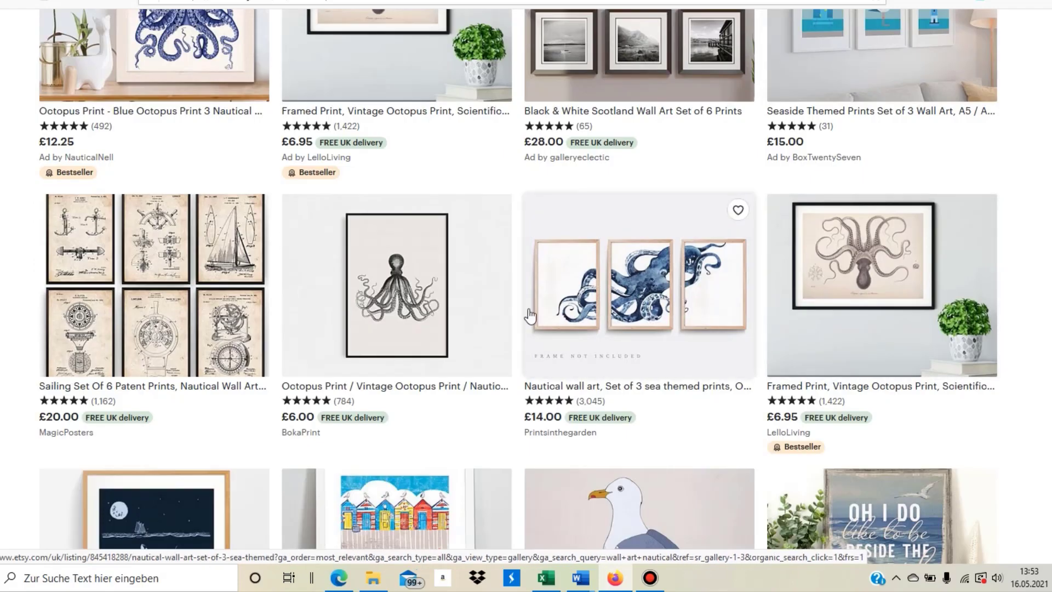
scroll(529, 317, "down", 4)
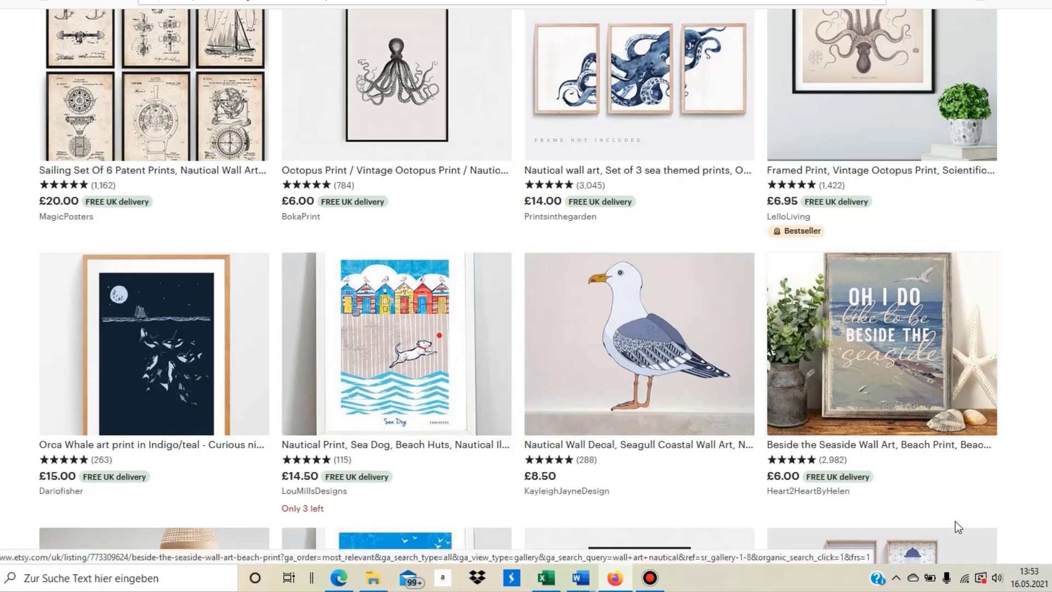
scroll(460, 455, "down", 5)
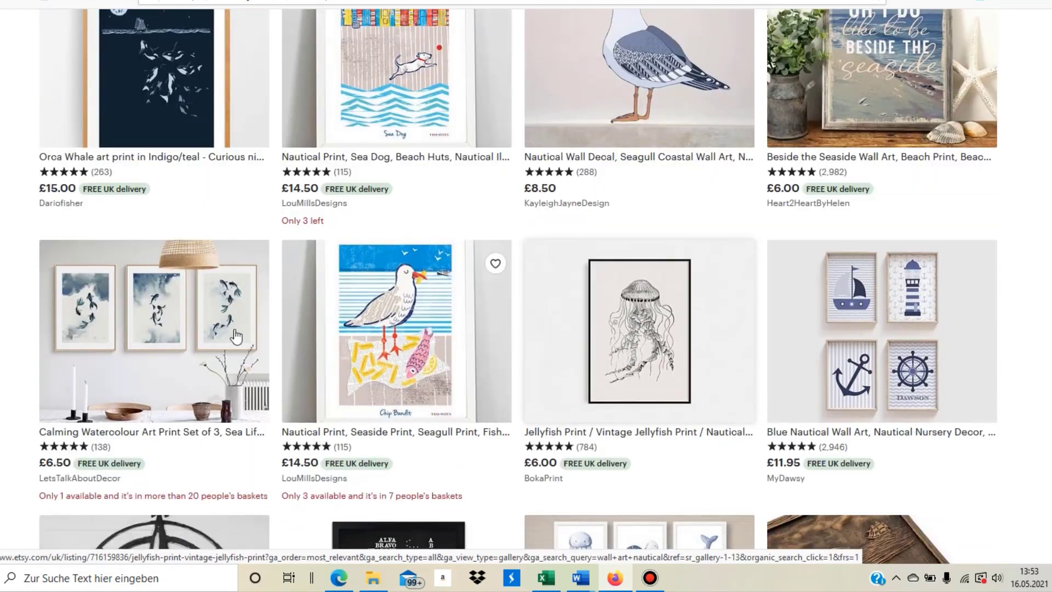
scroll(461, 455, "down", 7)
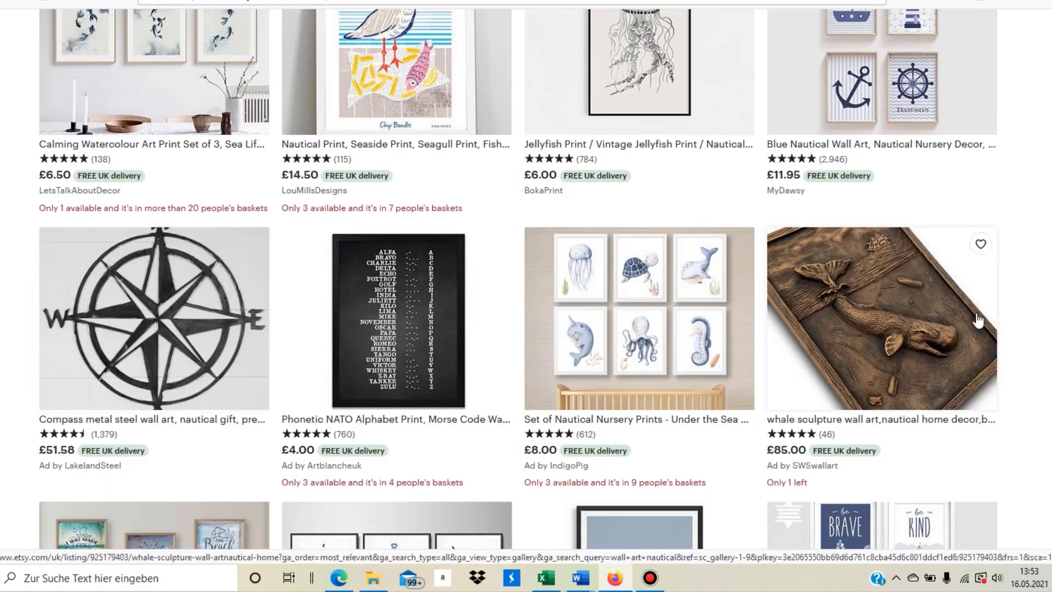
scroll(860, 368, "down", 5)
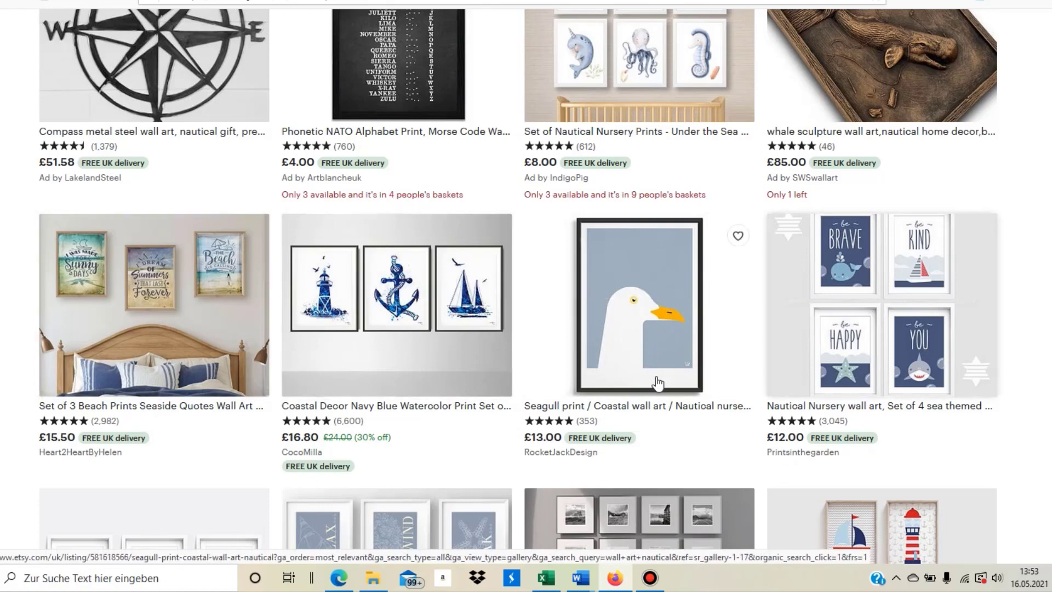
scroll(706, 392, "down", 7)
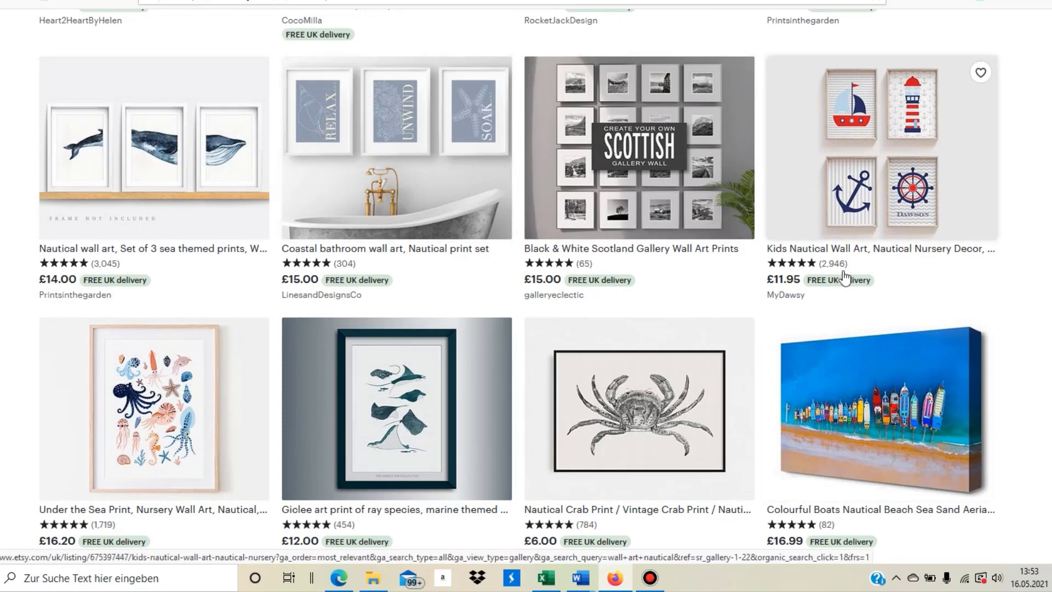
scroll(871, 273, "up", 4)
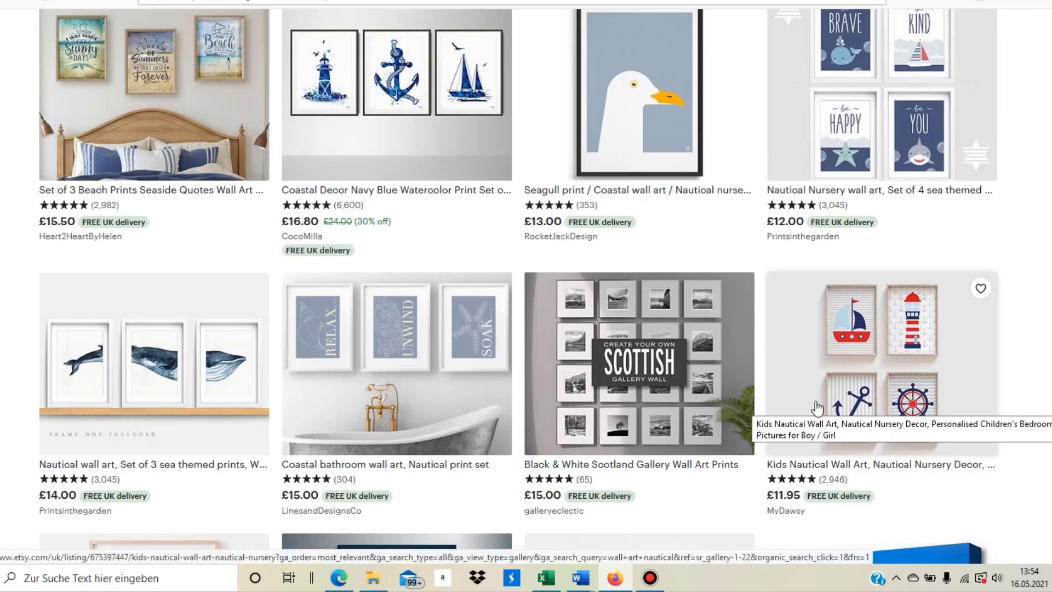
scroll(286, 329, "up", 2)
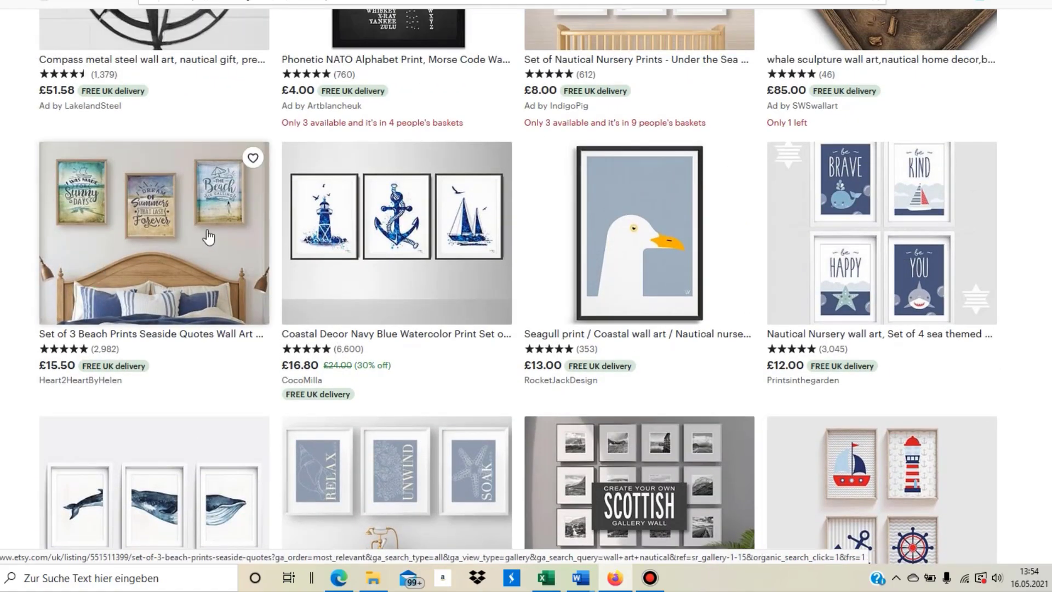
scroll(211, 240, "up", 2)
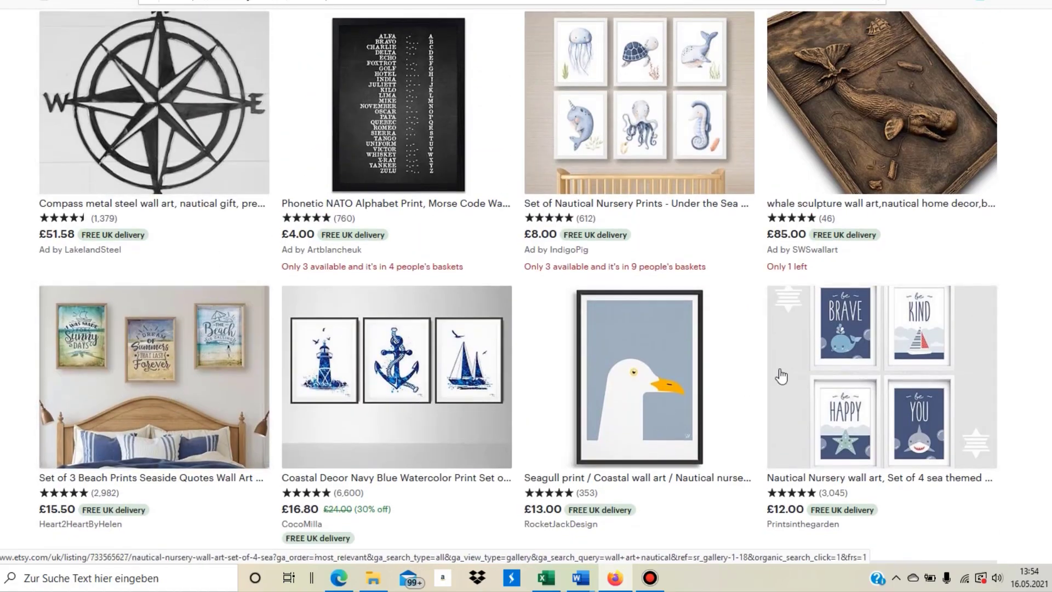
scroll(438, 408, "up", 5)
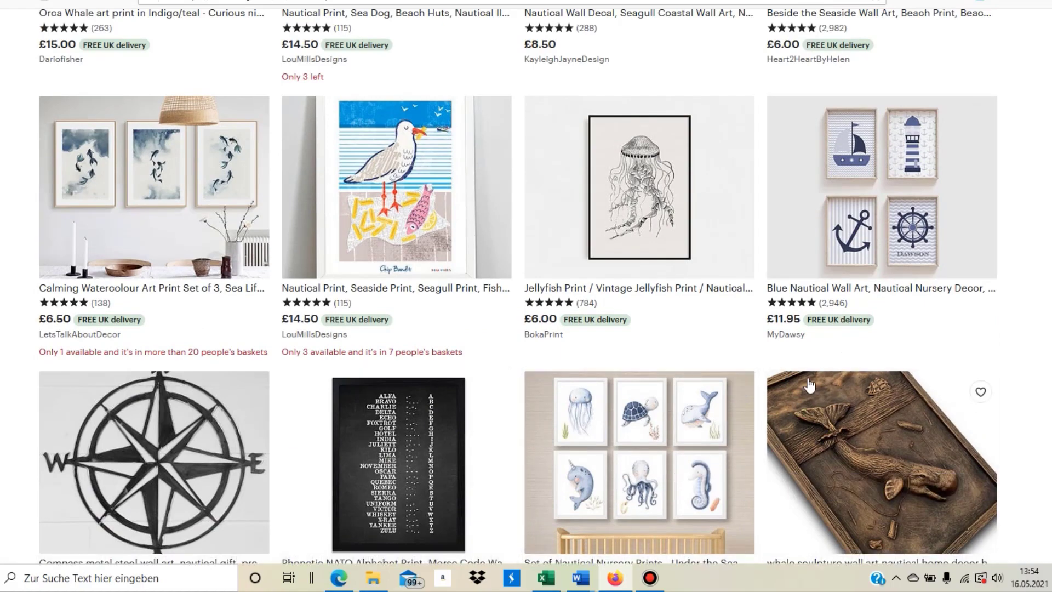
scroll(624, 496, "down", 3)
scroll(623, 494, "down", 4)
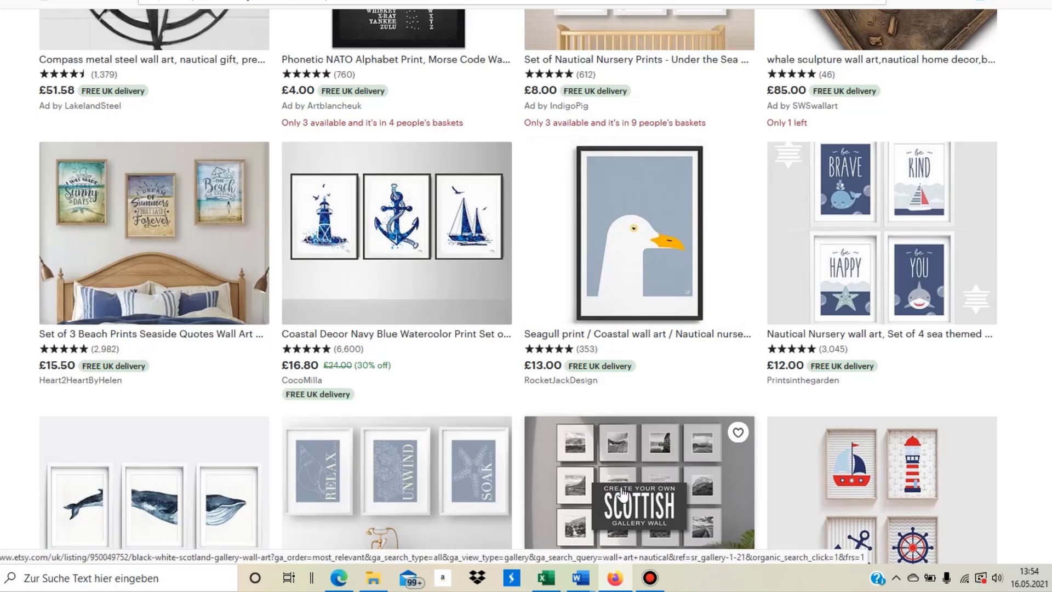
scroll(619, 485, "down", 6)
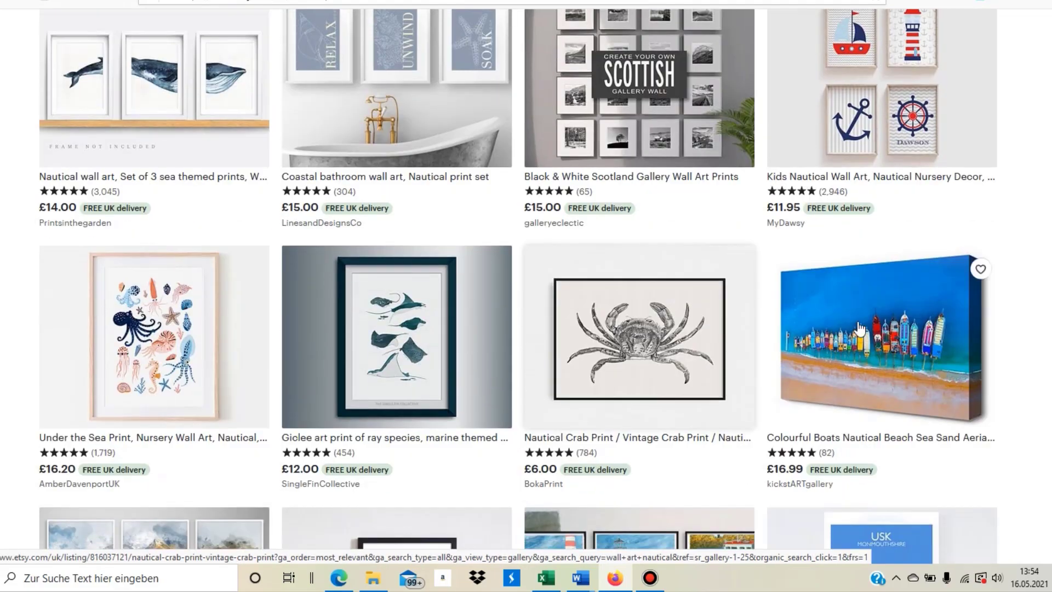
scroll(757, 411, "down", 4)
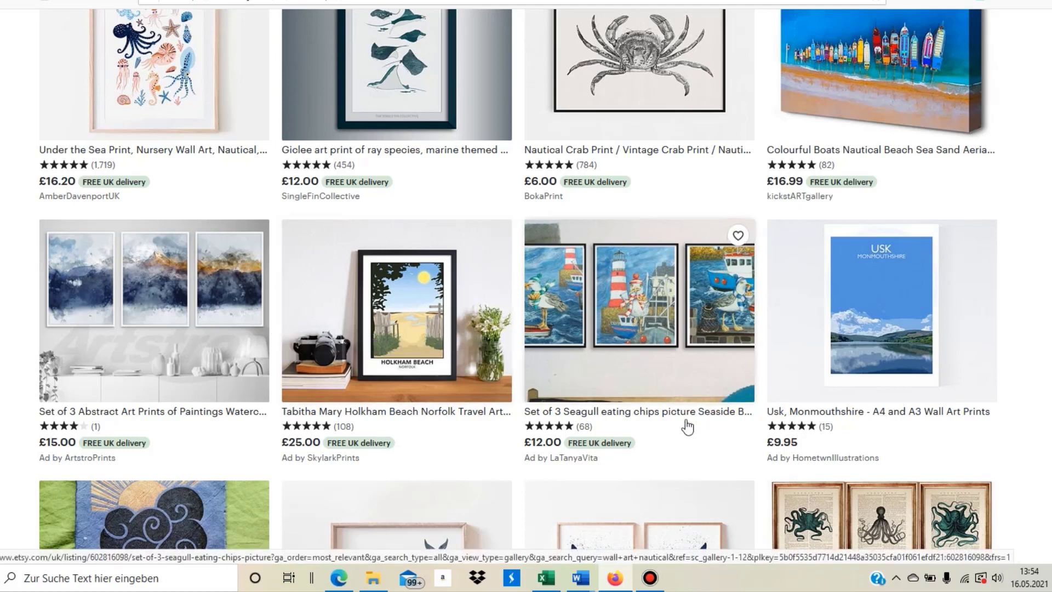
scroll(942, 246, "down", 3)
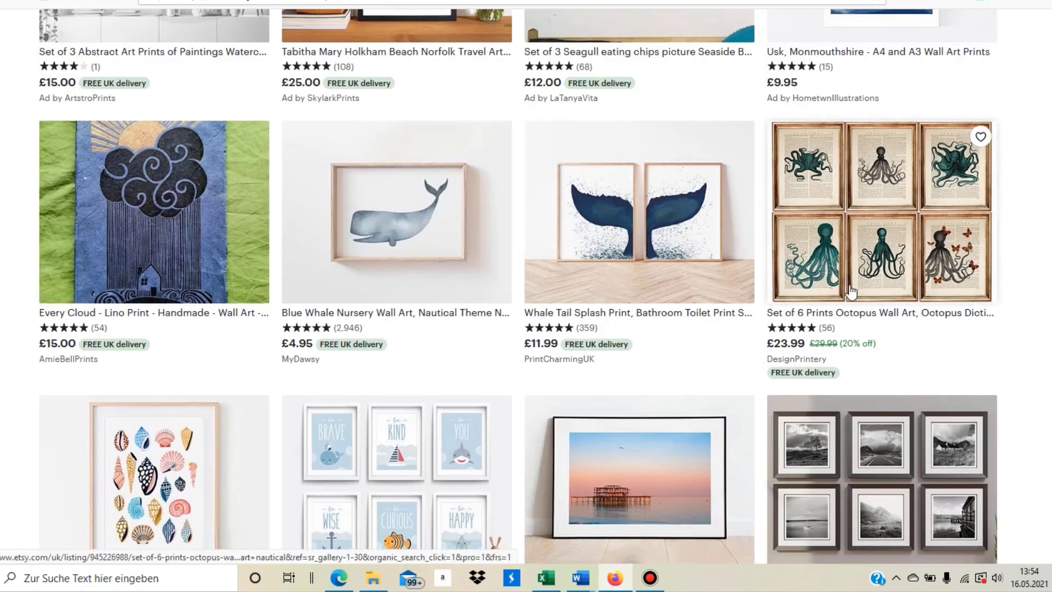
Open the framed Holkham Beach Norfolk Travel Art Print listing by SkylarkPrints from the nautical wall art results.
scroll(871, 438, "up", 10)
scroll(879, 473, "up", 5)
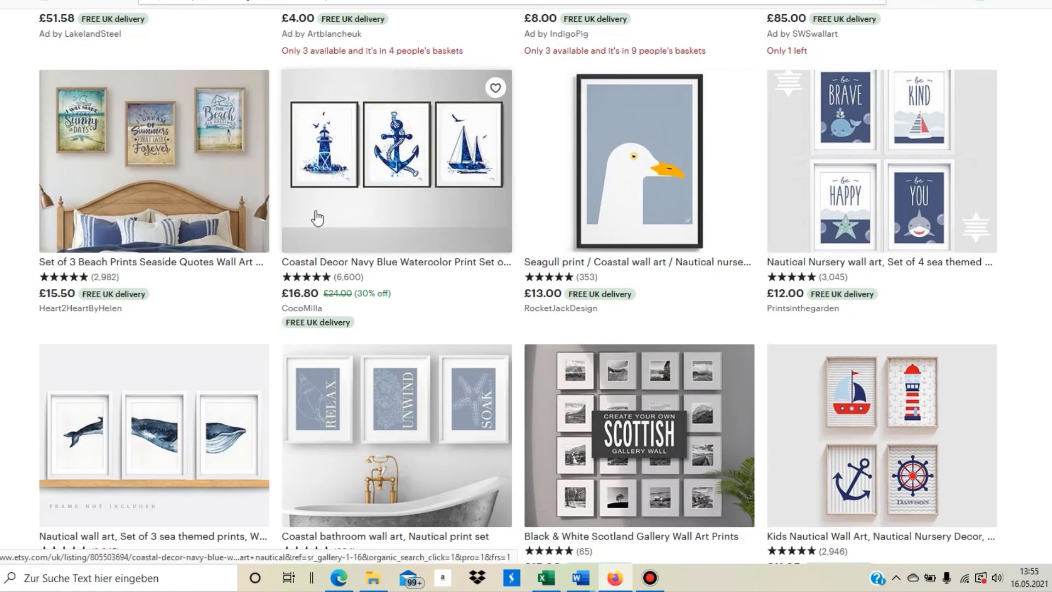
scroll(326, 222, "up", 20)
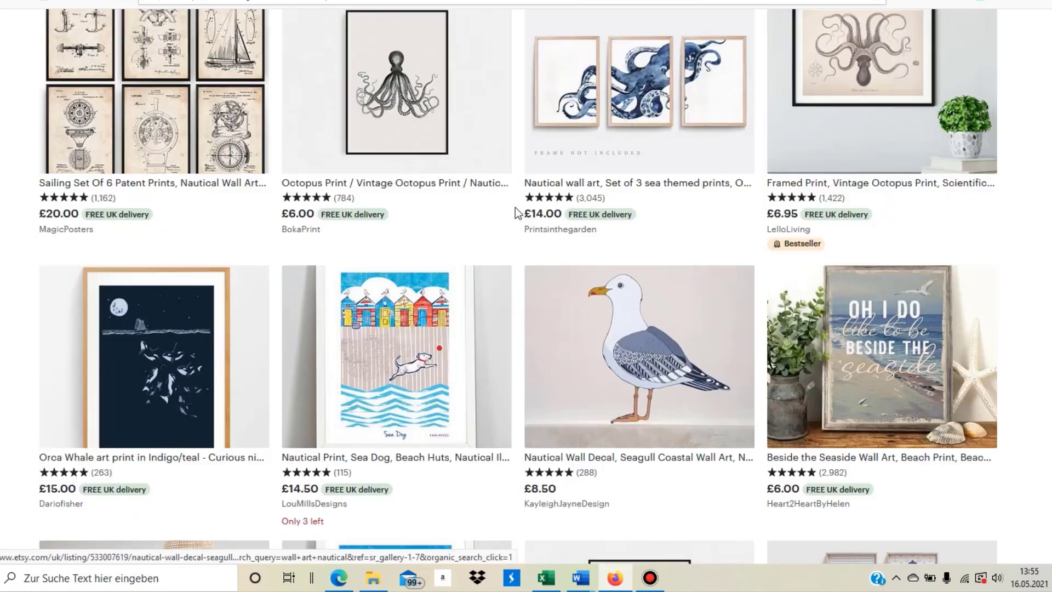
scroll(415, 335, "up", 5)
scroll(430, 301, "down", 15)
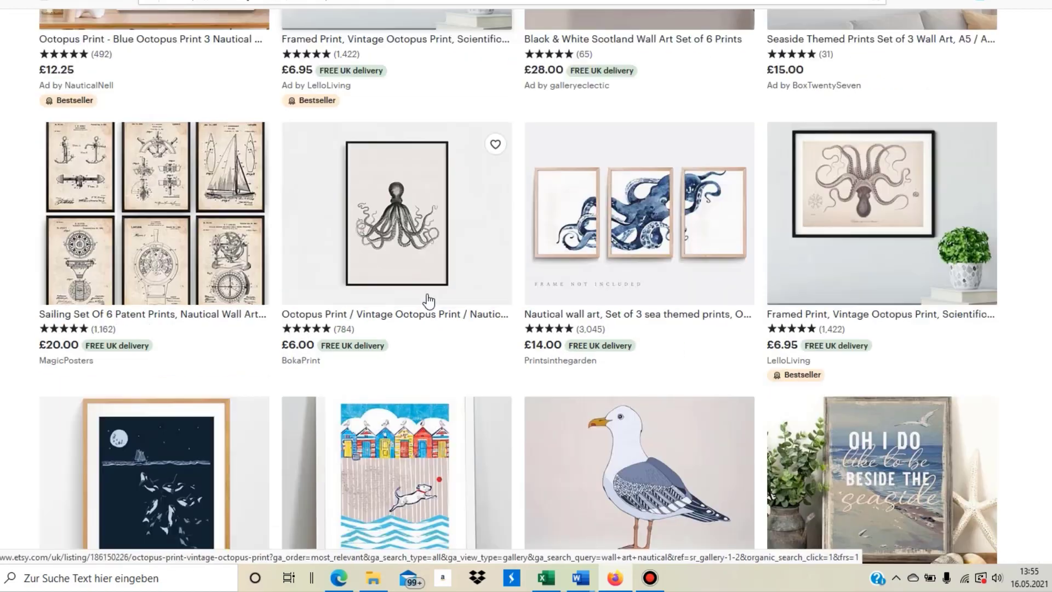
scroll(433, 305, "down", 5)
left_click(432, 306)
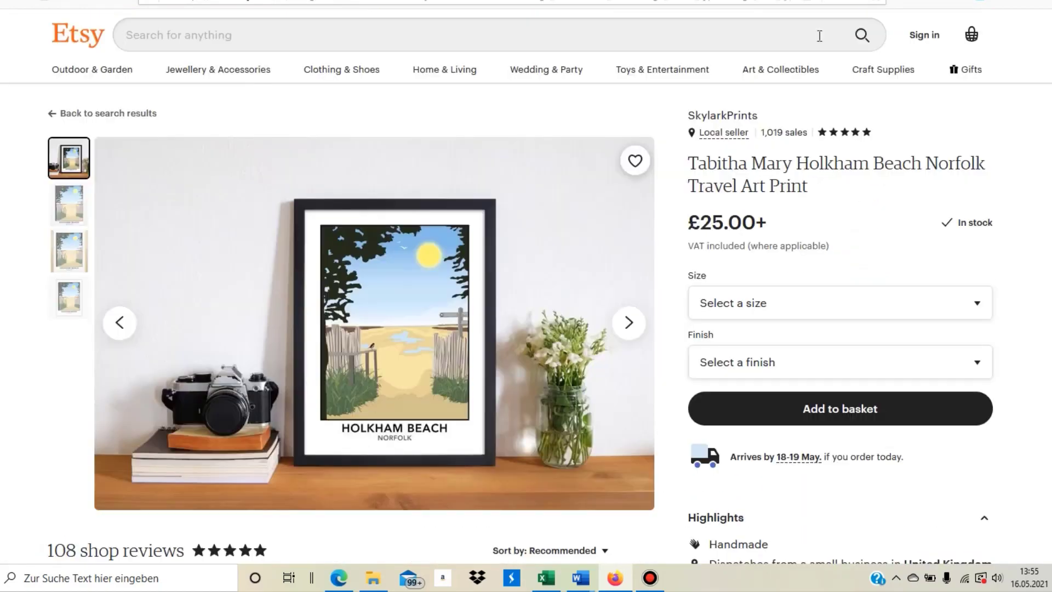
Look through the Holkham Beach print's product photos up to the last, unframed one.
left_click(629, 323)
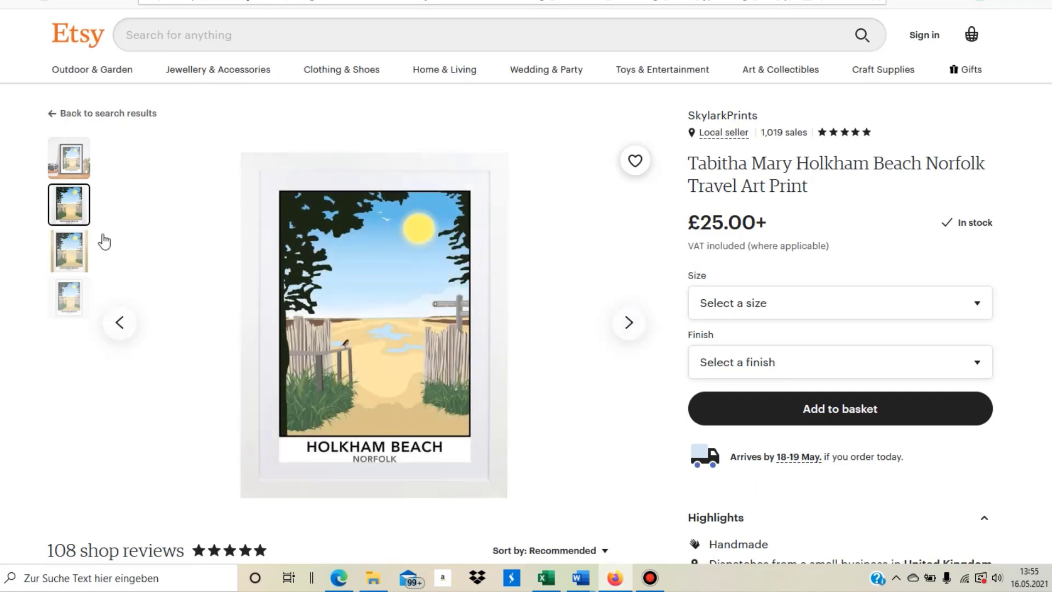
left_click(636, 324)
left_click(636, 327)
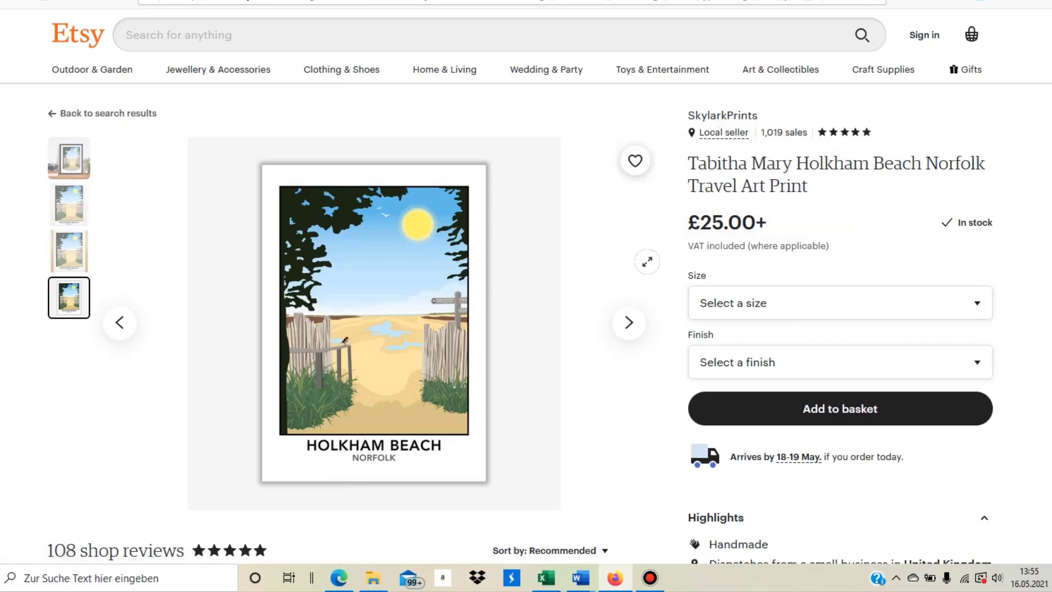
Check the Holkham Beach listing's reviews, description and delivery details, and close it to return to the search results.
scroll(646, 263, "down", 9)
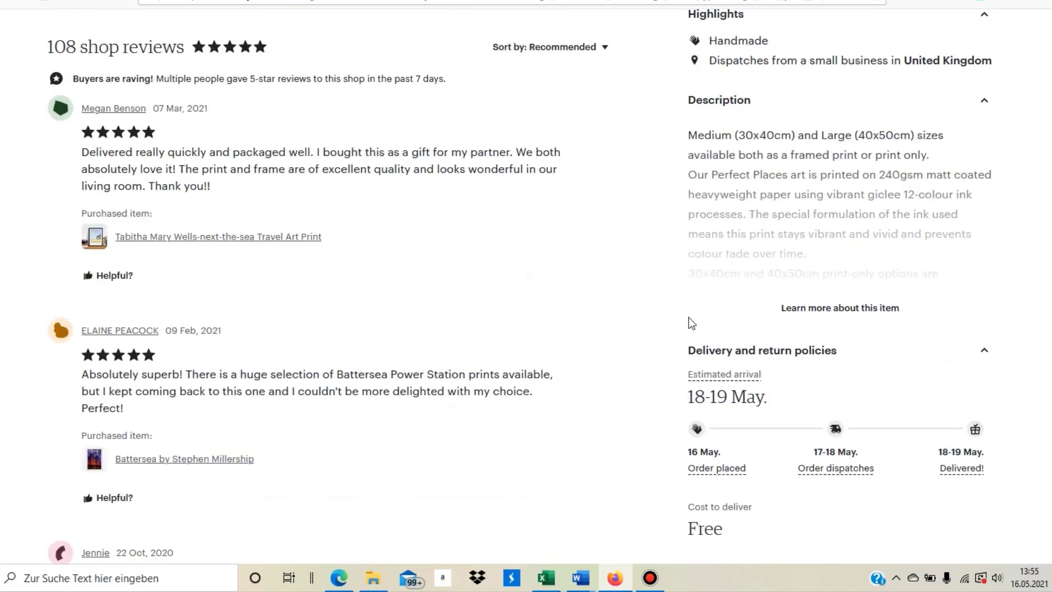
scroll(685, 315, "up", 8)
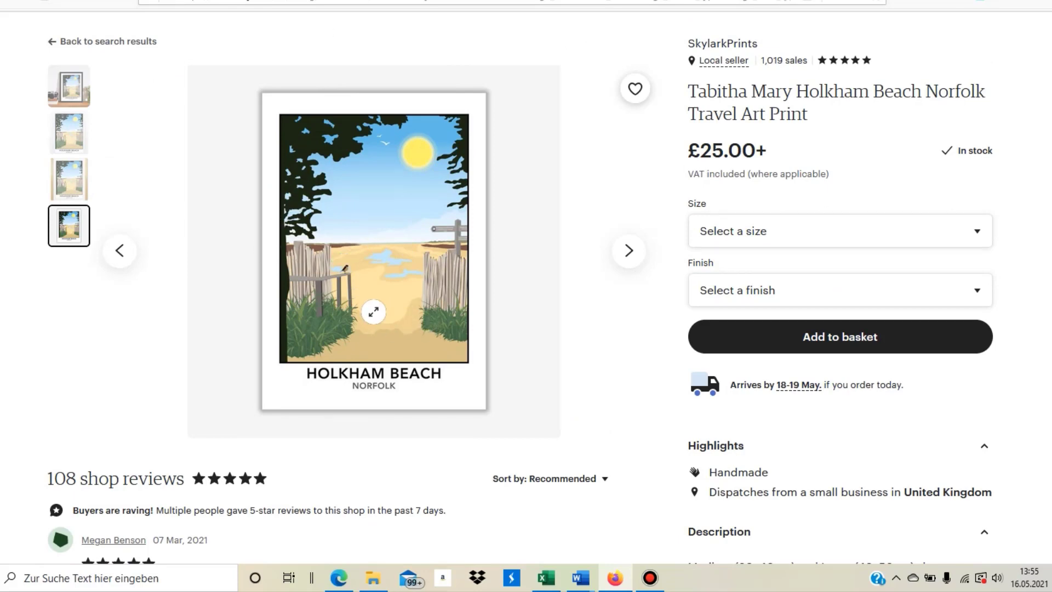
key("ctrl+w")
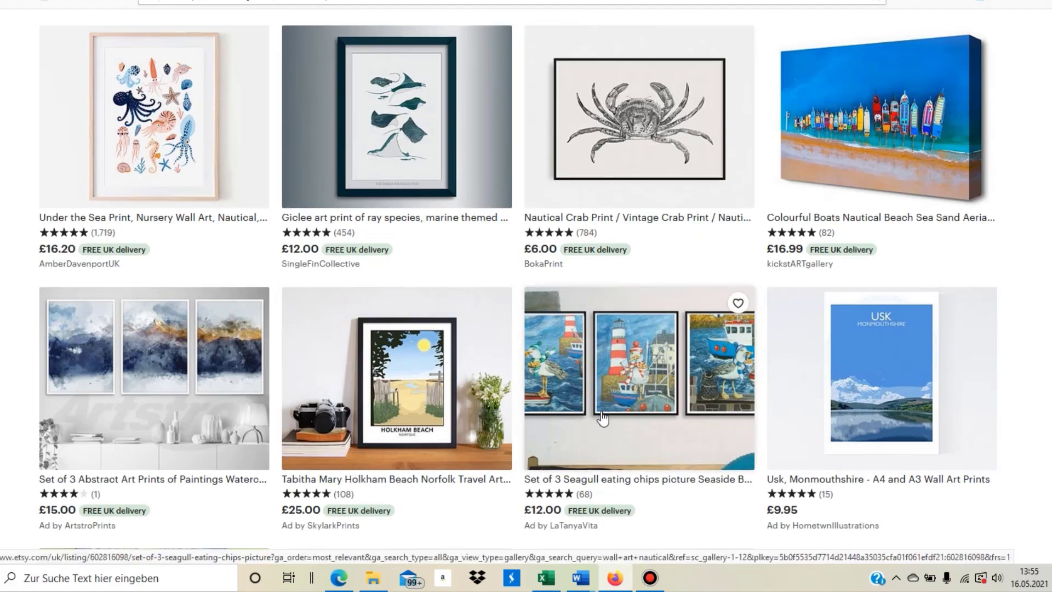
Compare the Holkham Beach print with the surrounding nautical listings, from the whale tail prints back to the nursery sets.
scroll(601, 412, "down", 2)
scroll(598, 406, "down", 2)
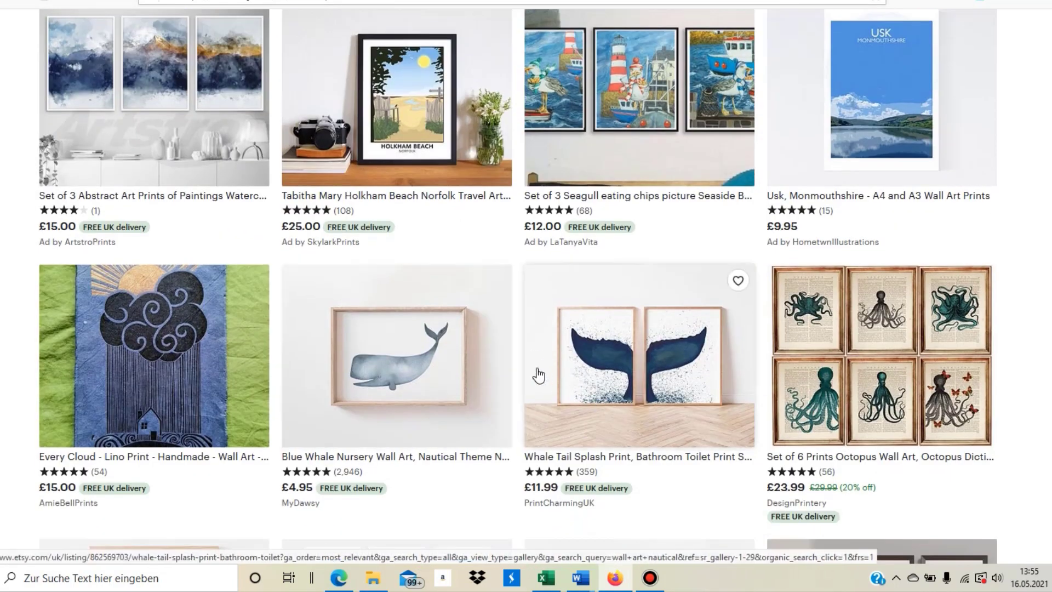
scroll(389, 194, "up", 3)
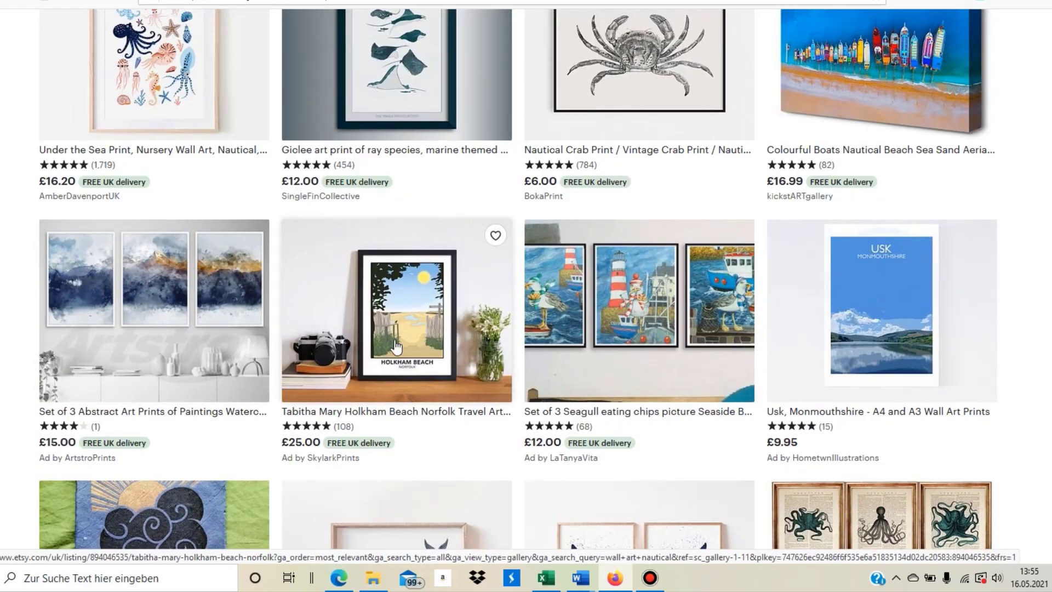
scroll(461, 290, "up", 1)
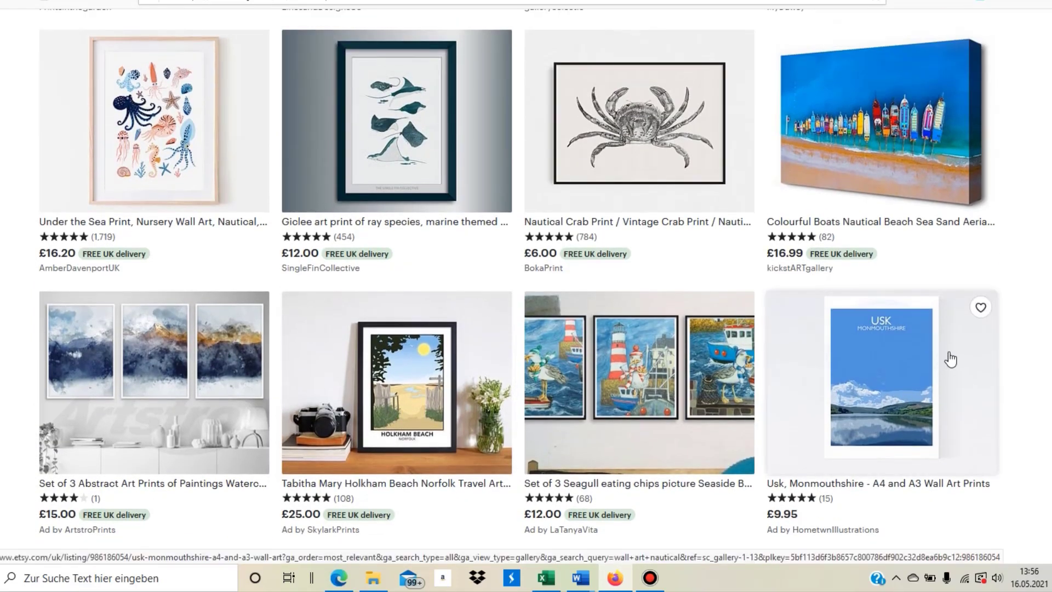
scroll(951, 351, "up", 10)
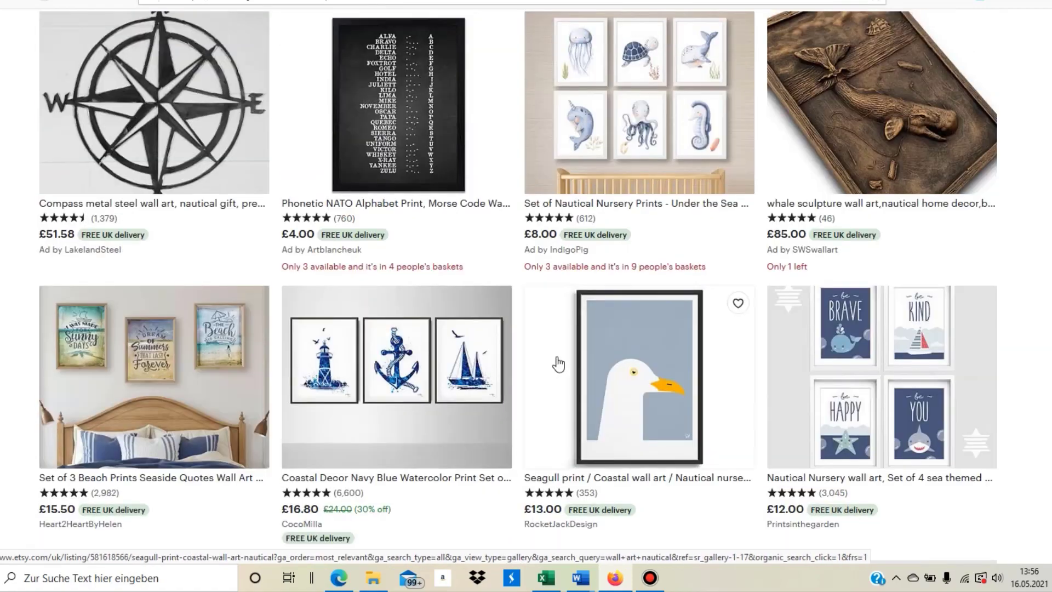
scroll(520, 371, "up", 3)
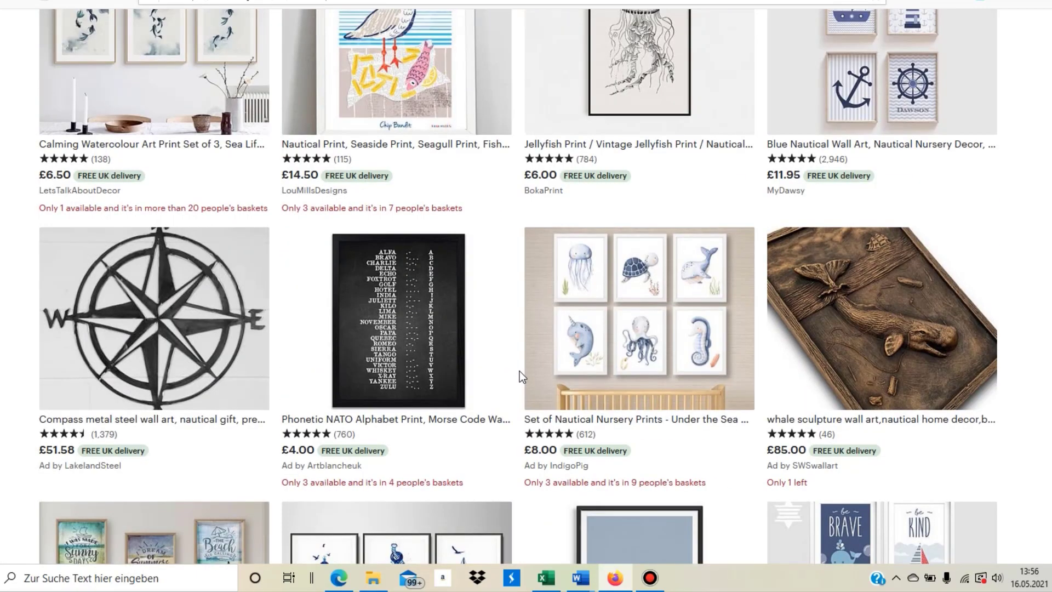
scroll(510, 362, "up", 5)
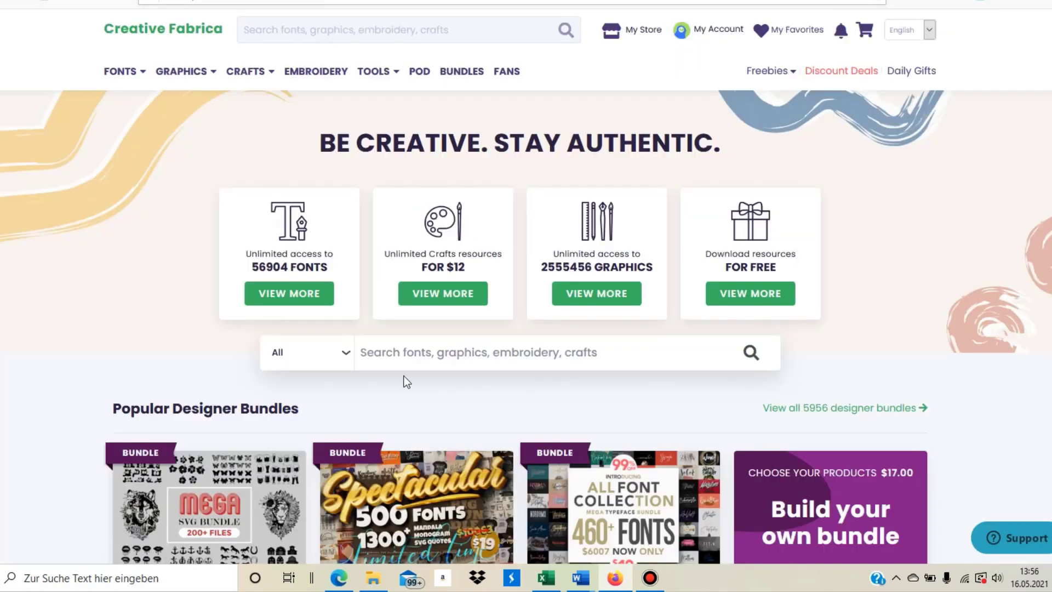
Switch to Creative Fabrica and look over the popular designer bundles, fonts and graphics on its homepage.
scroll(402, 374, "down", 4)
scroll(416, 405, "down", 20)
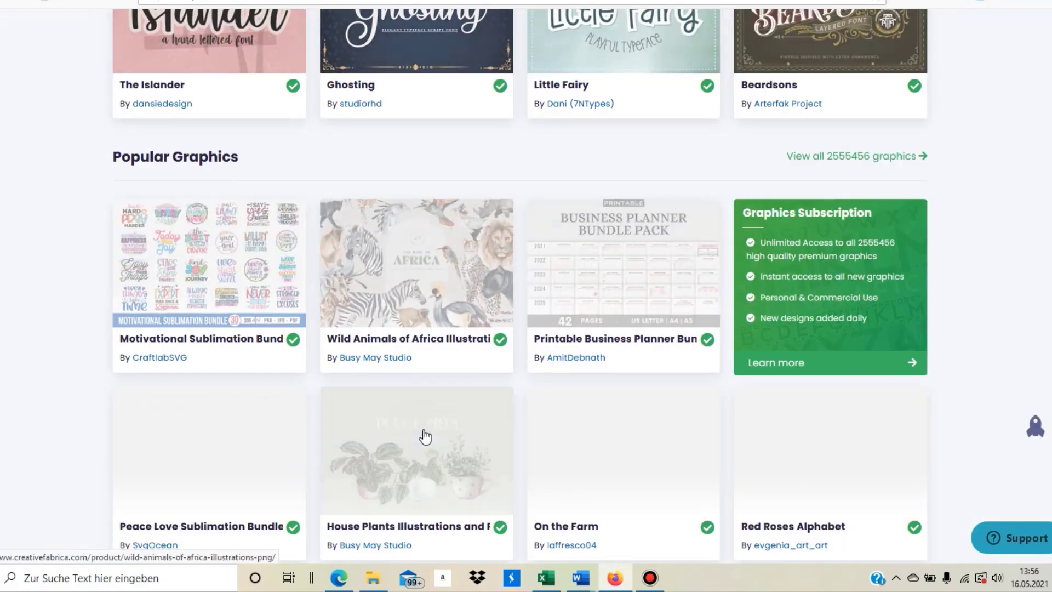
scroll(426, 436, "up", 20)
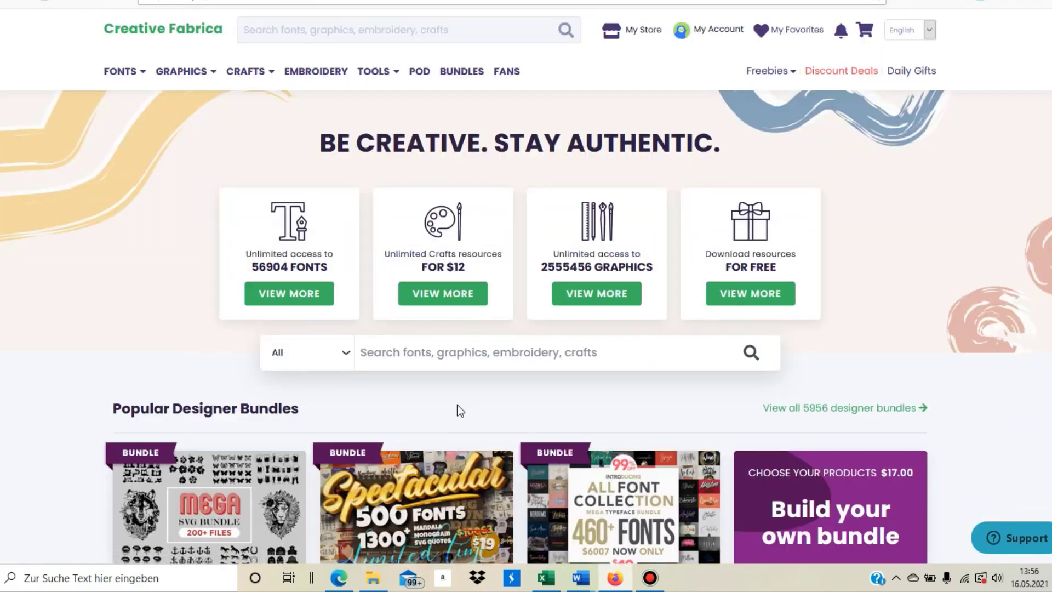
scroll(422, 422, "down", 5)
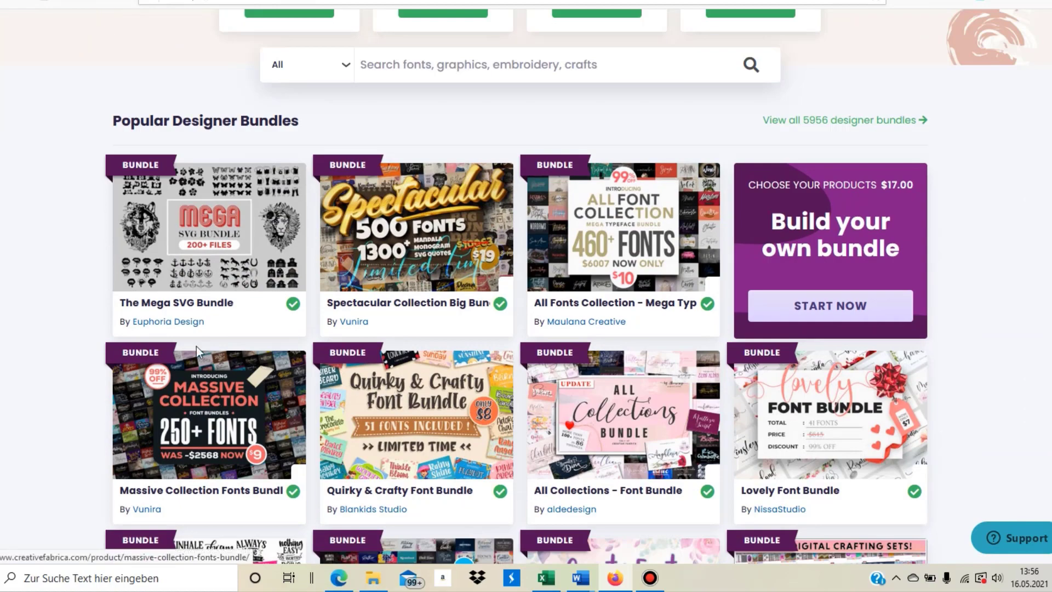
scroll(197, 347, "down", 5)
scroll(191, 335, "down", 1)
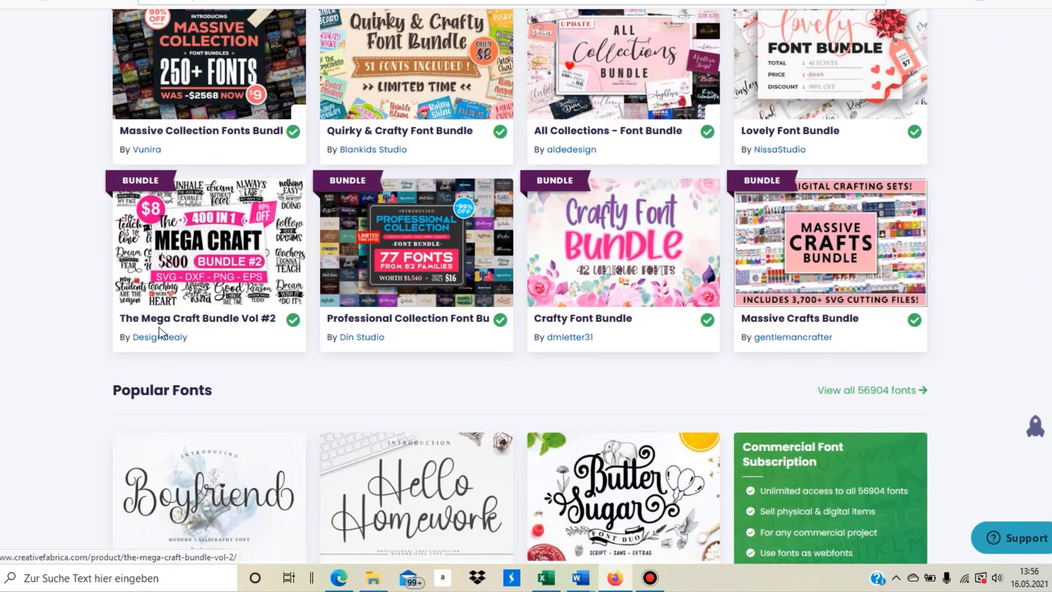
scroll(36, 224, "up", 10)
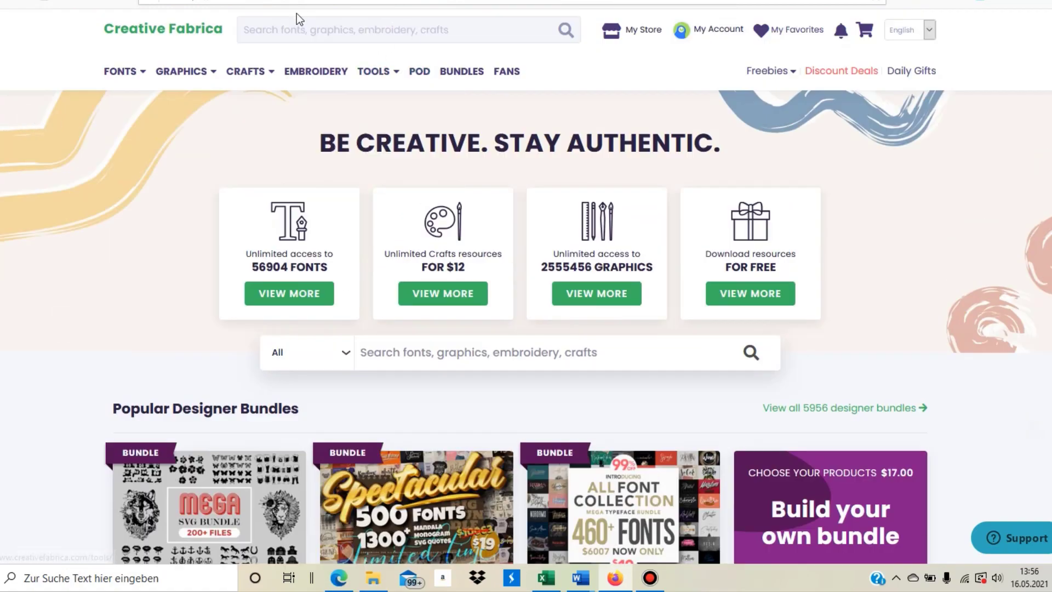
Search Creative Fabrica for "nautical wall art" and look over the watercolor prints and cut files in the results.
mouse_move(244, 75)
type("nautical wall art")
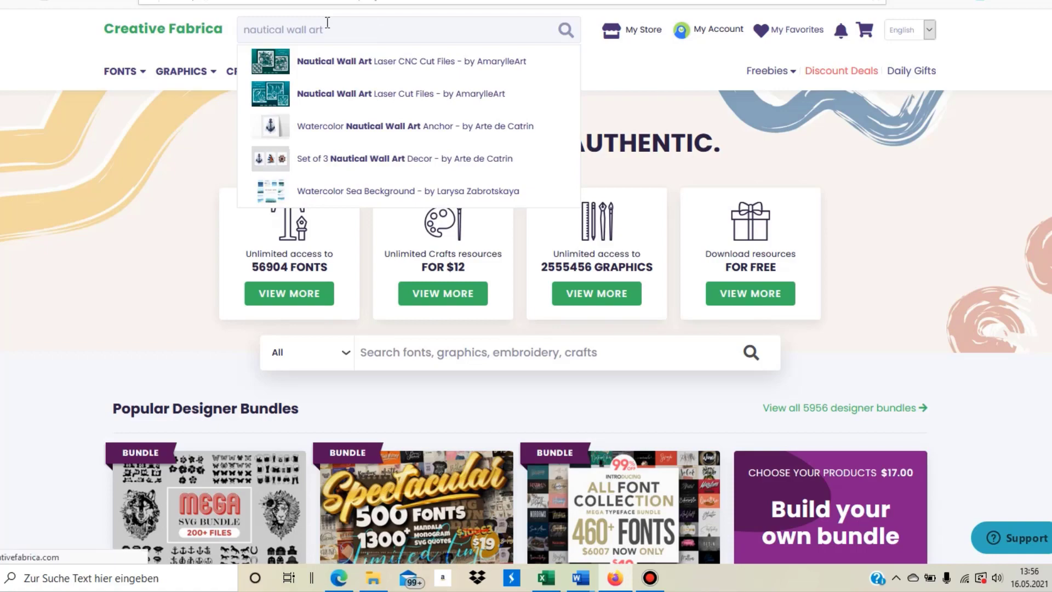
key("Return")
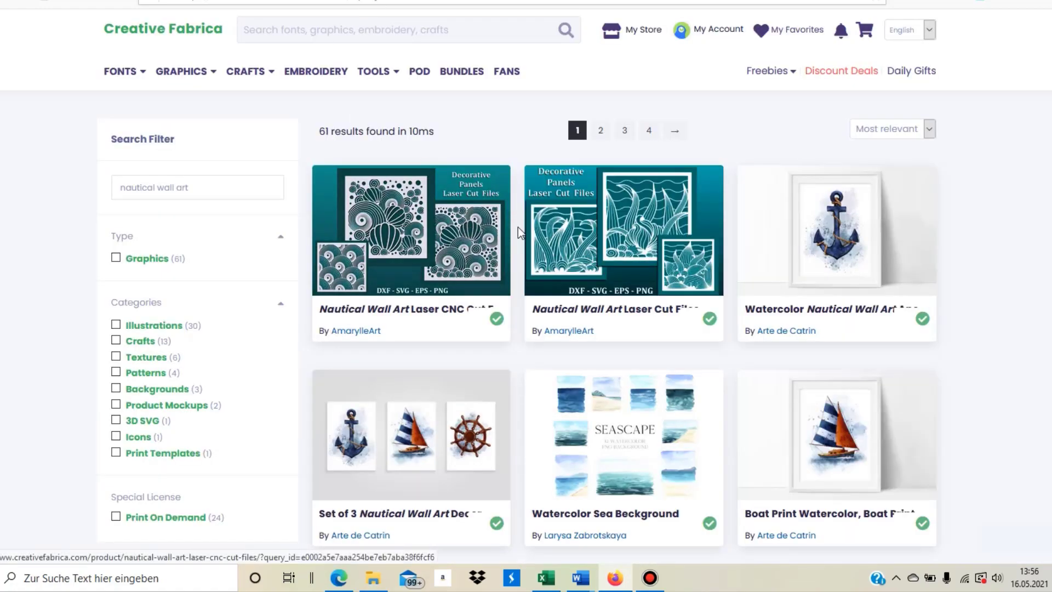
scroll(518, 227, "down", 5)
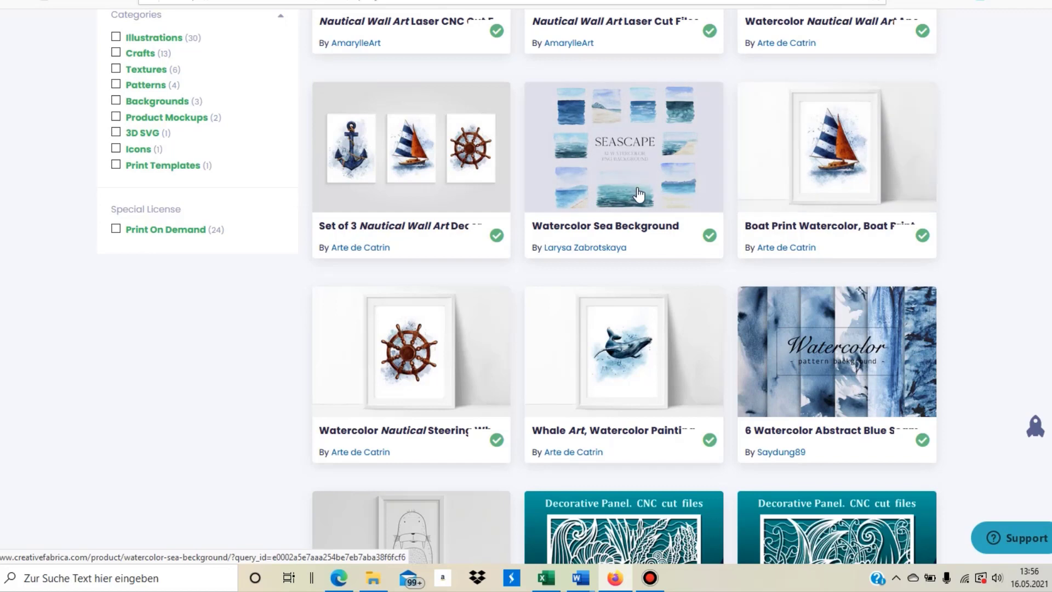
scroll(639, 195, "up", 2)
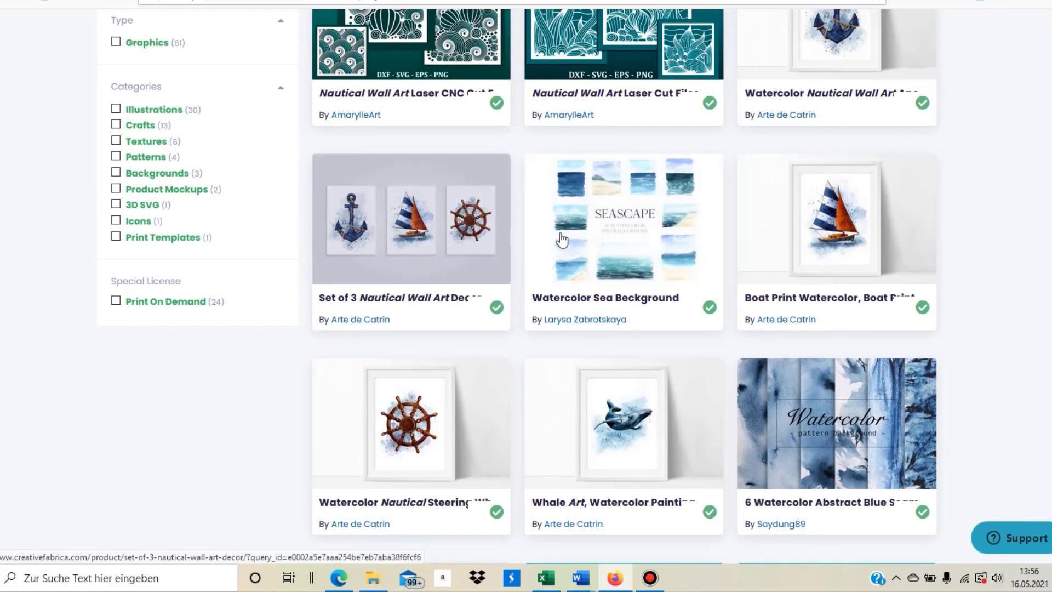
scroll(419, 252, "down", 5)
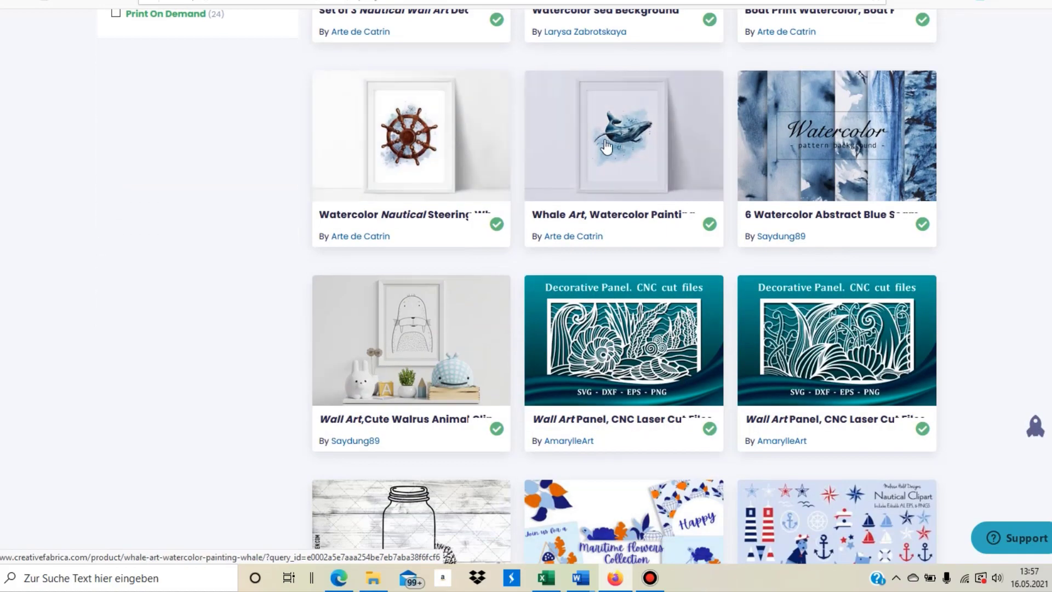
scroll(542, 189, "down", 4)
Search for "ocean sea clipart" and skim the clipart and digital paper results.
scroll(543, 189, "up", 12)
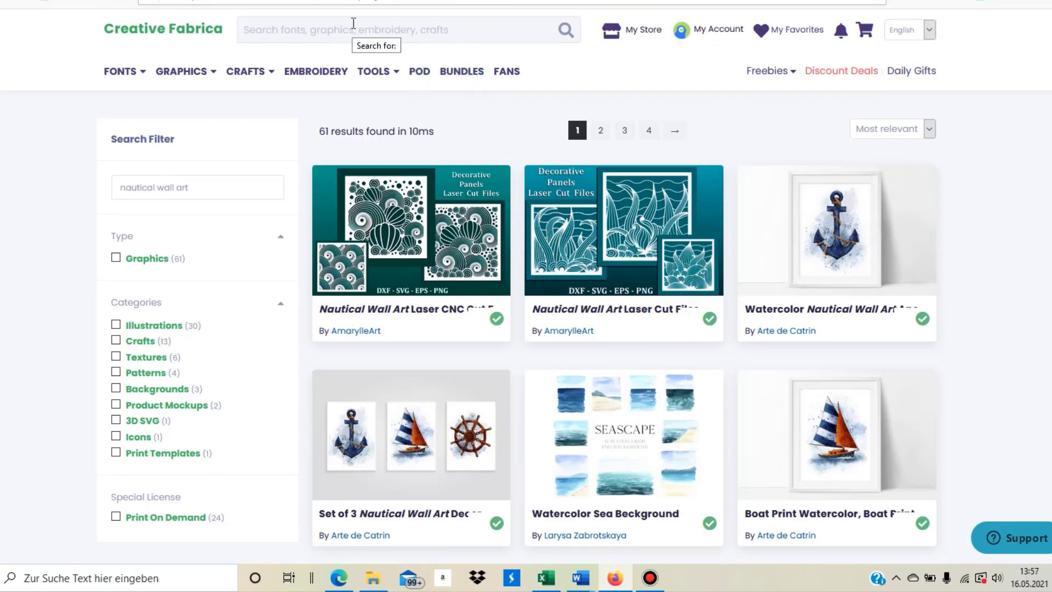
key("BackSpace")
key("BackSpace")
type("ocean sea clipart")
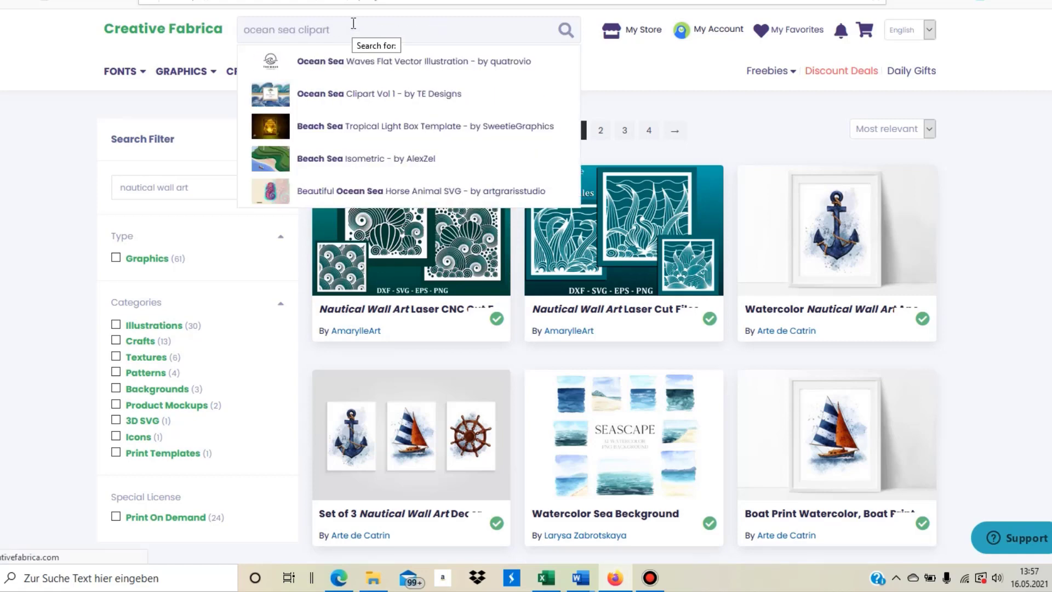
key("Return")
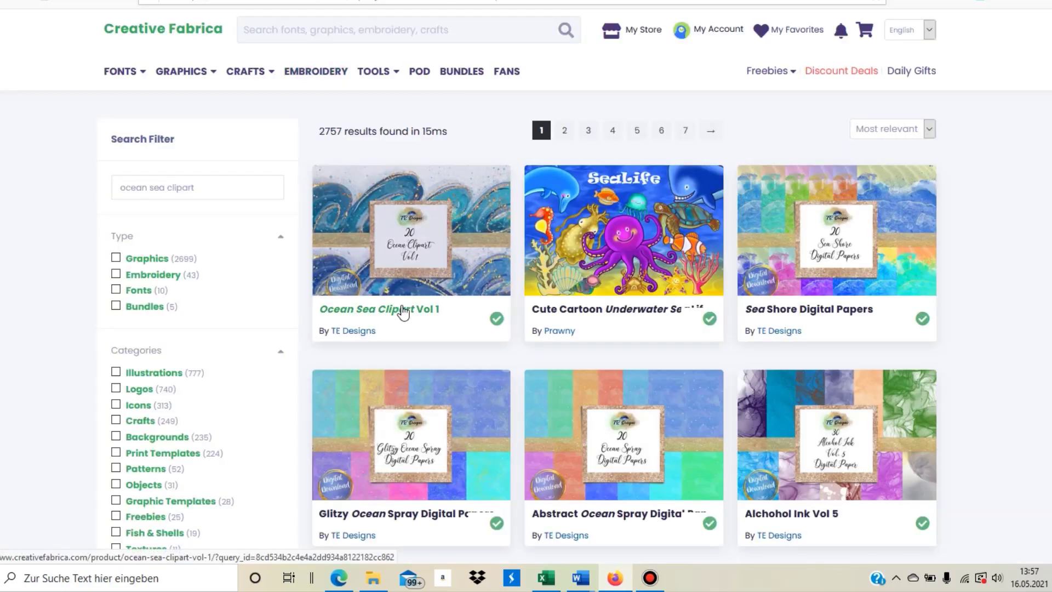
scroll(403, 313, "down", 10)
scroll(489, 353, "up", 6)
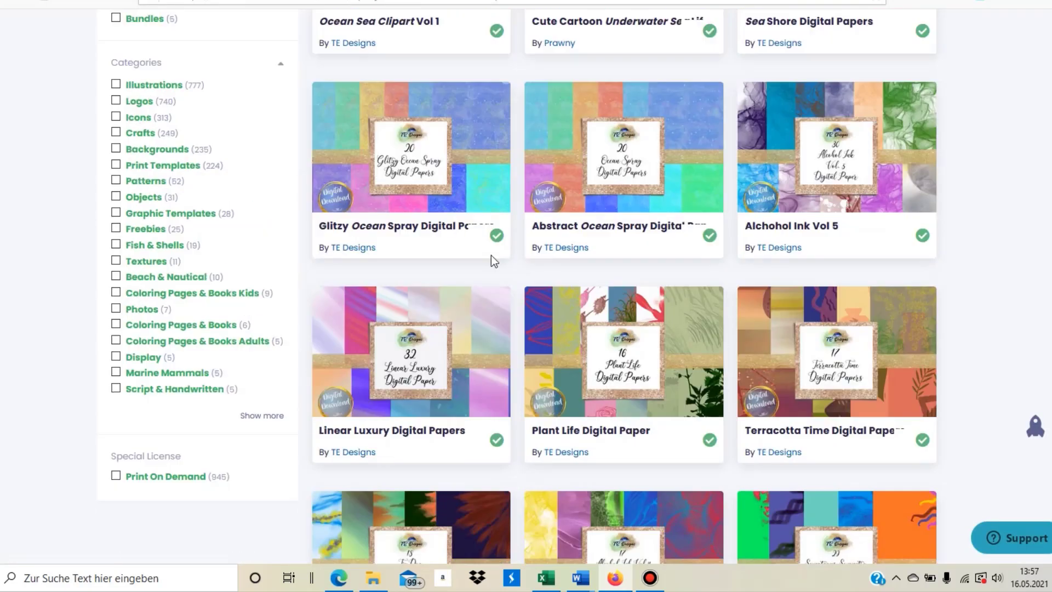
Search for "watercolor ocean" and browse the first page of results, continuing to page 2.
scroll(491, 255, "up", 5)
left_click(339, 35)
type("watercolor oce")
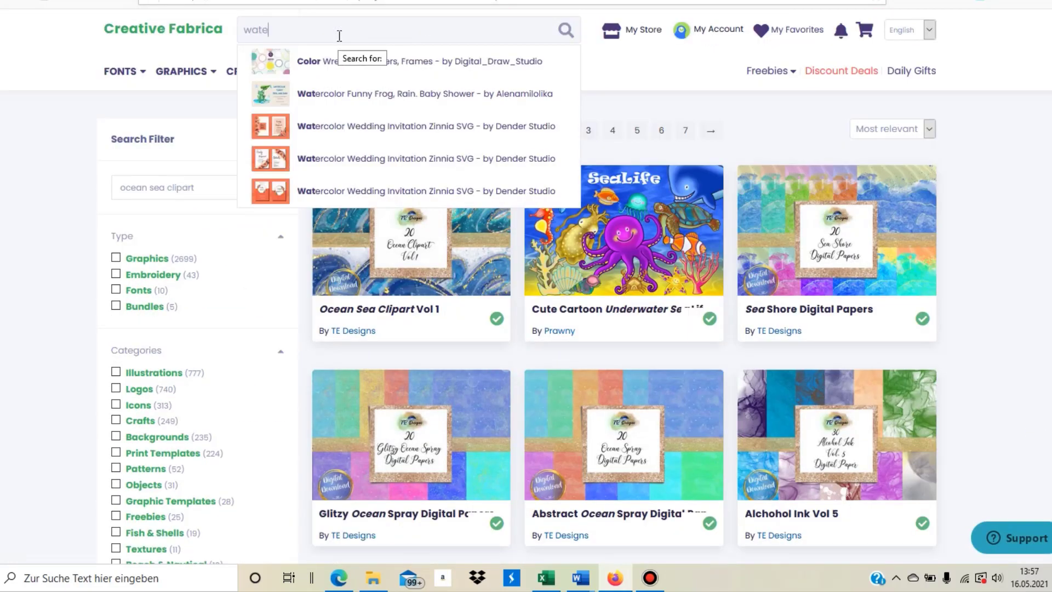
type("an")
key("Return")
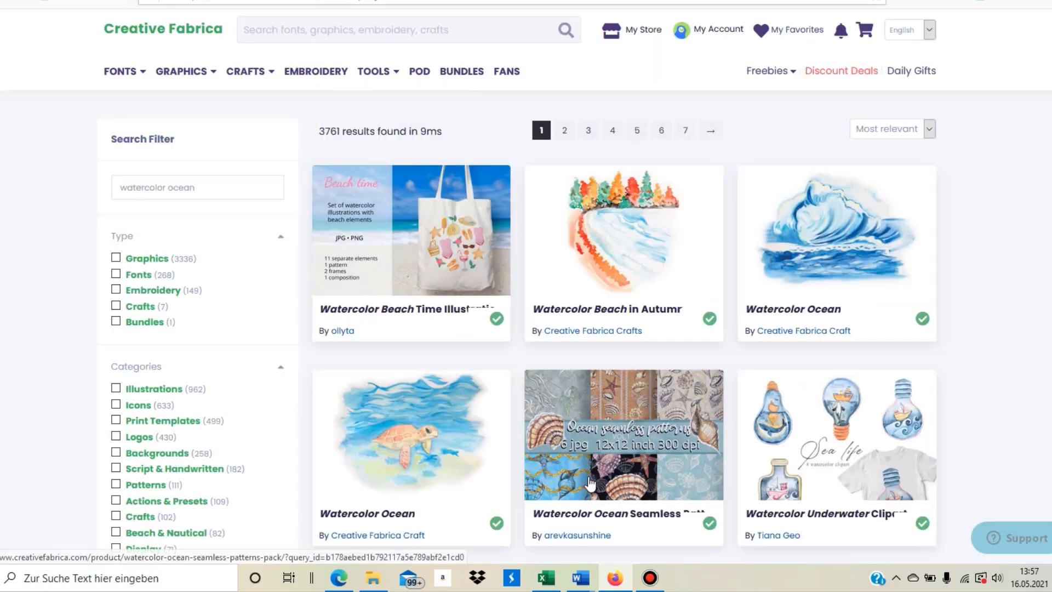
scroll(407, 265, "down", 3)
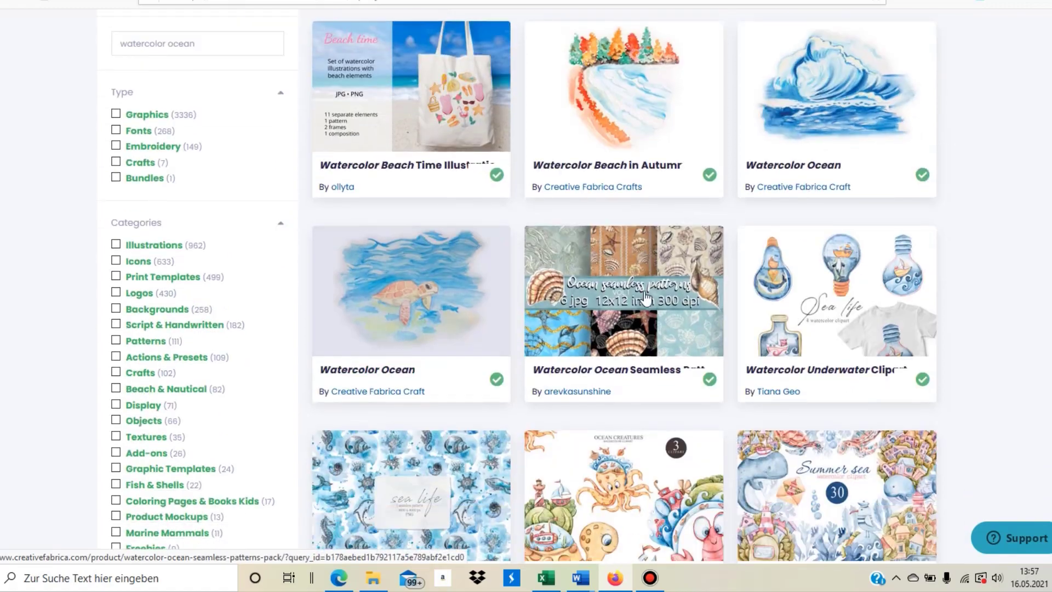
scroll(601, 310, "down", 3)
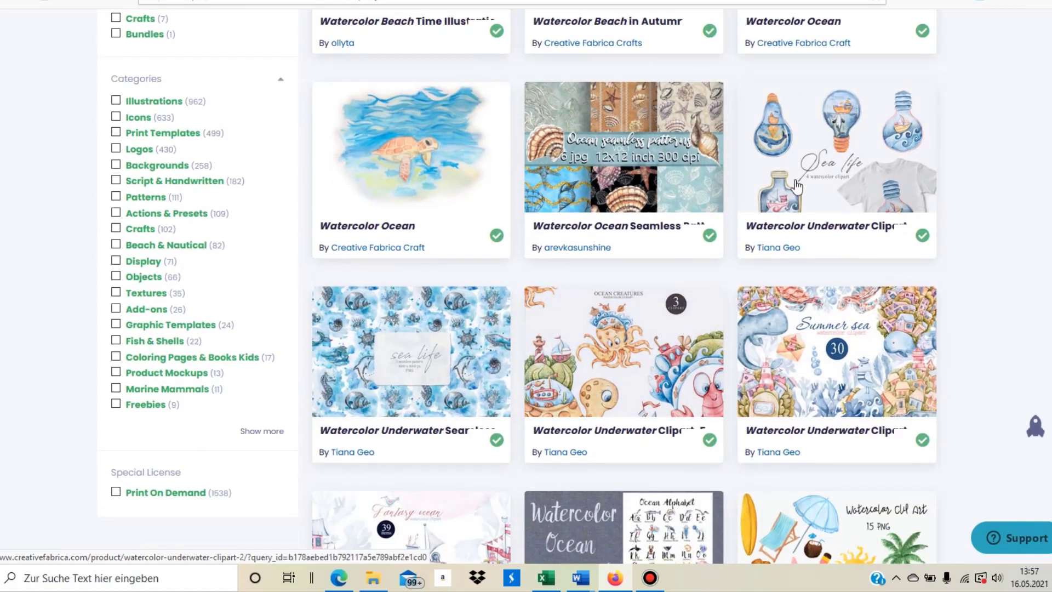
scroll(804, 85, "down", 2)
scroll(603, 329, "down", 15)
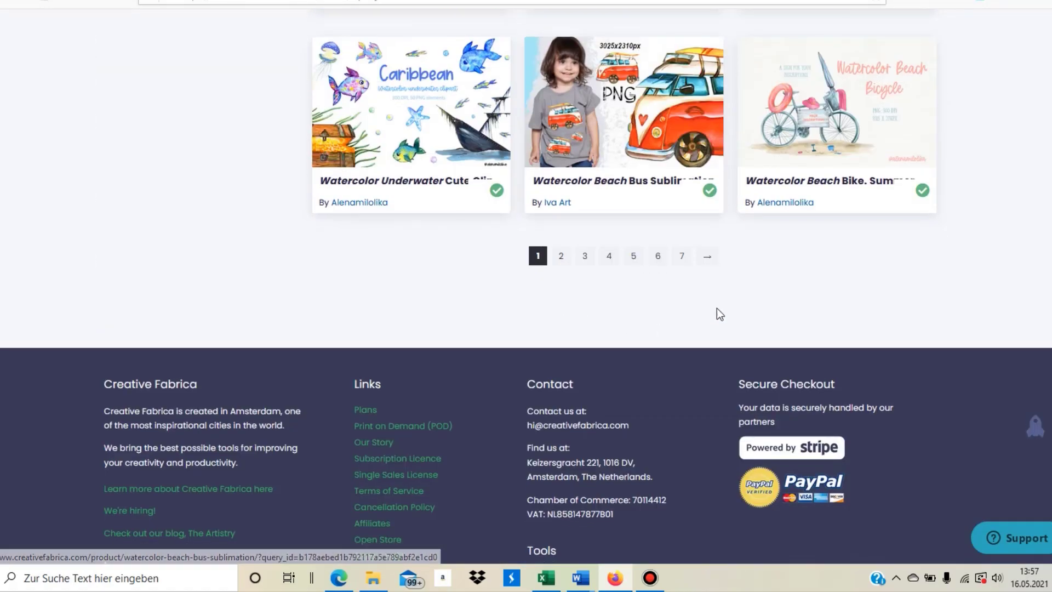
left_click(563, 258)
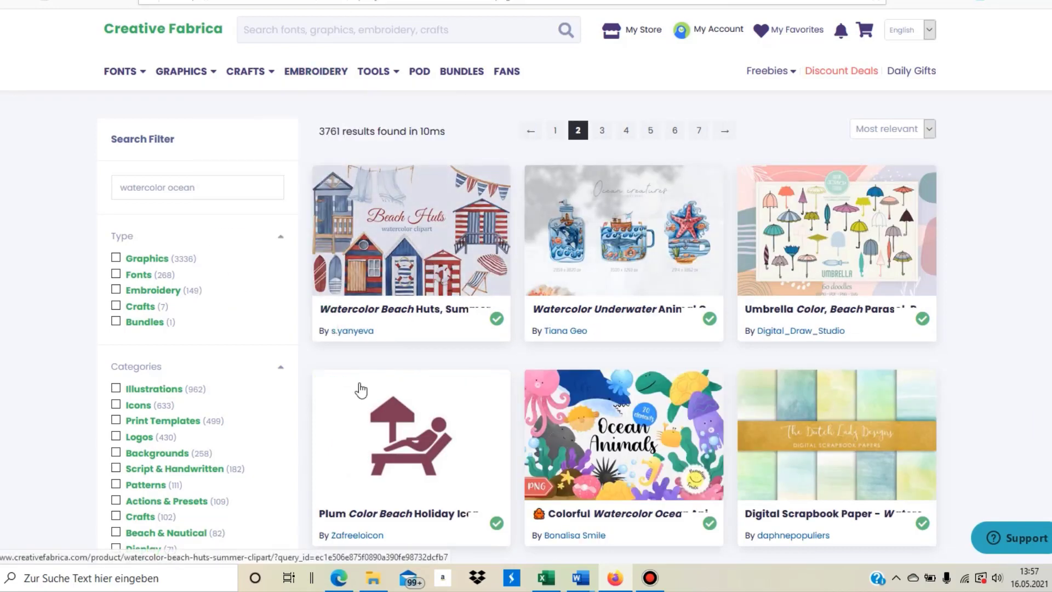
Search for "beach hut watercolor" graphics, and download the Watercolor Beach Huts, Summer Clipart set from its product page.
left_click(294, 29)
type("beach hut")
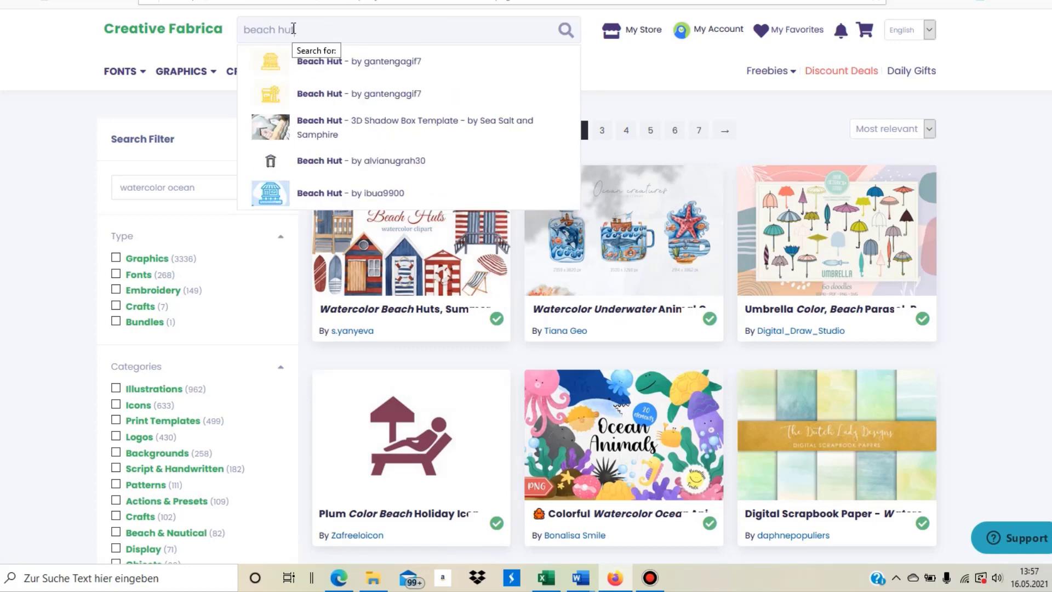
type(" watercolor")
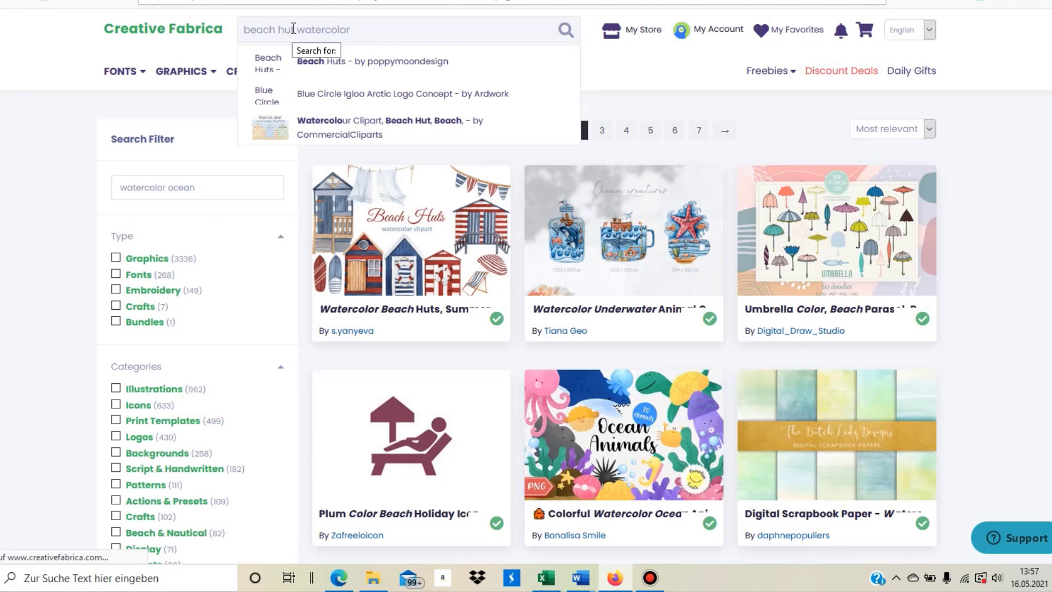
key("Return")
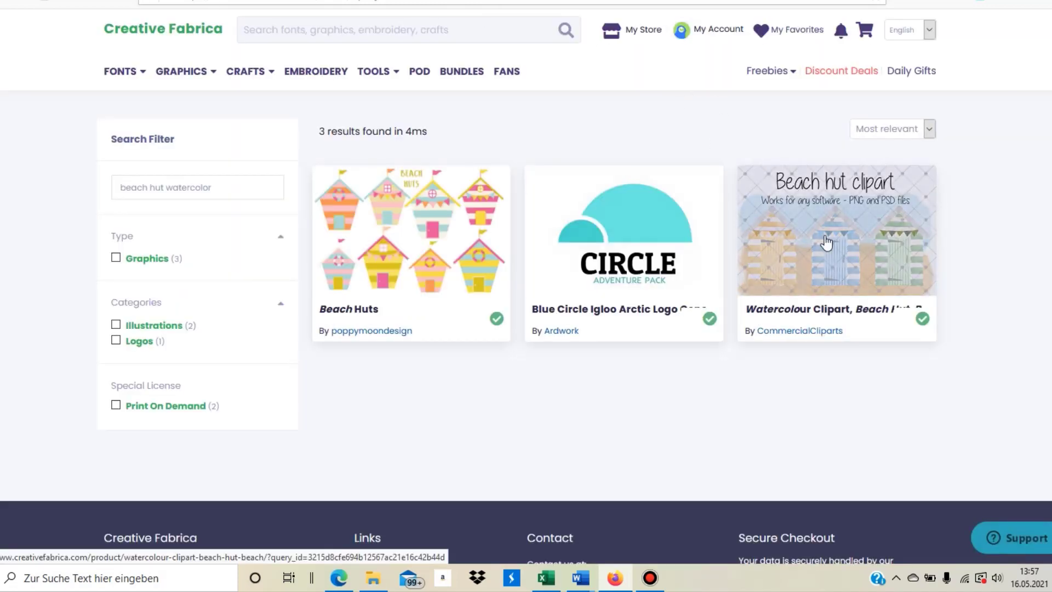
left_click(638, 226)
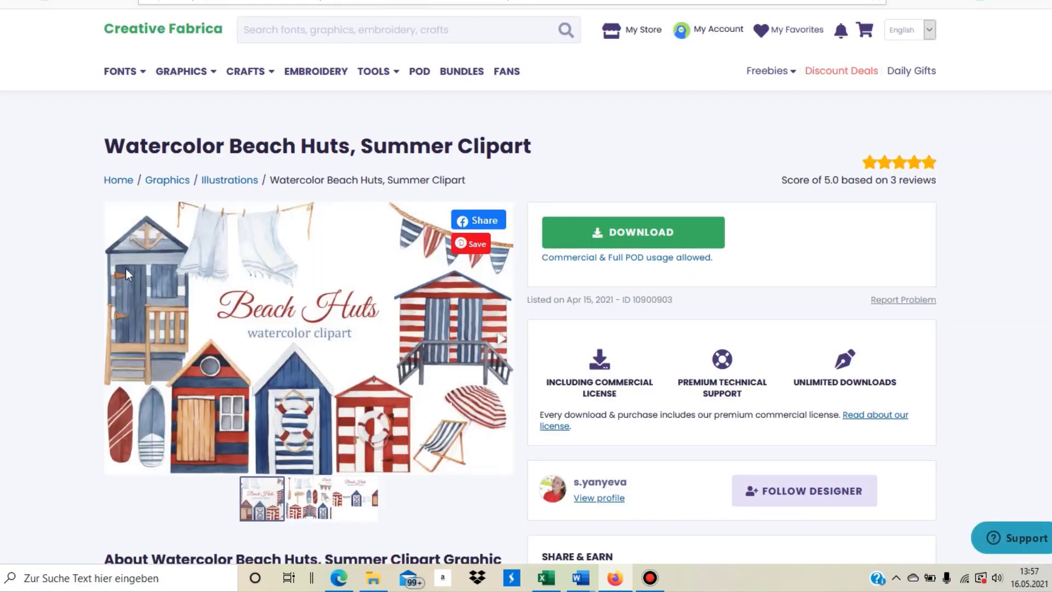
left_click(633, 241)
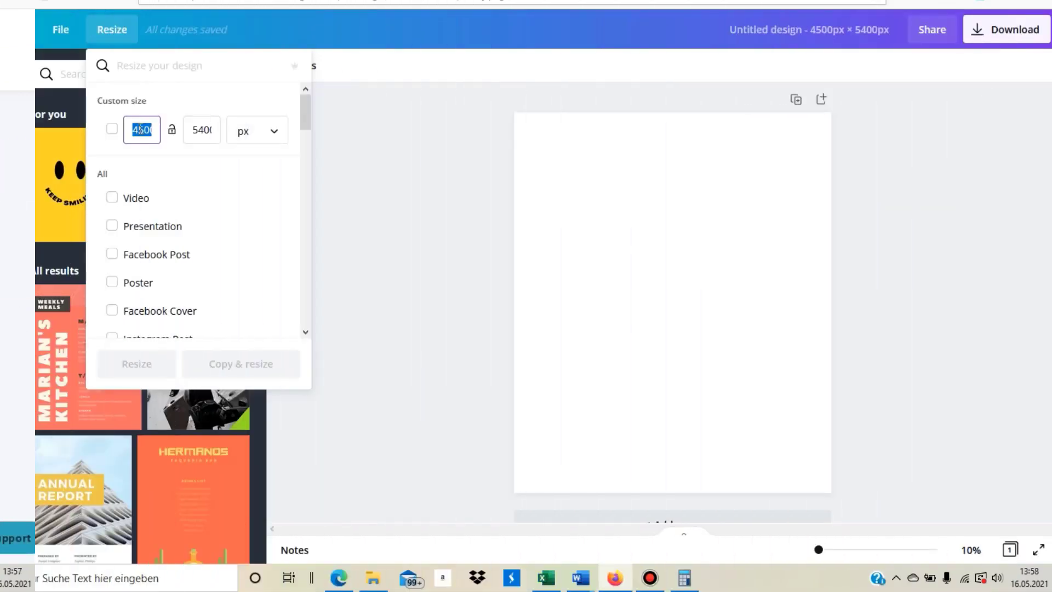
Create a resized copy of the blank Canva design at 3600 × 3600 px.
type("3")
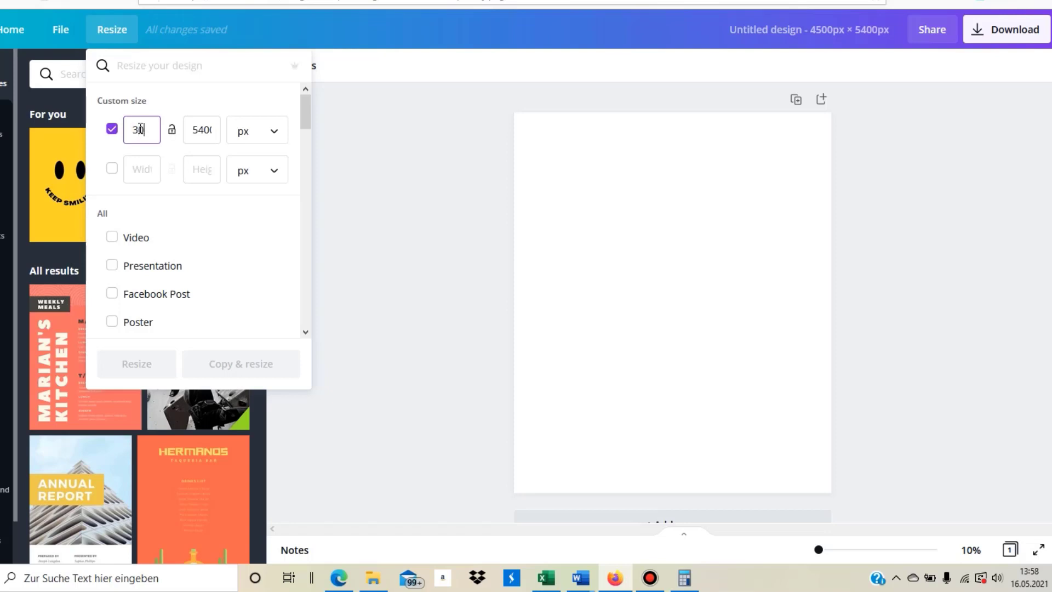
type("00")
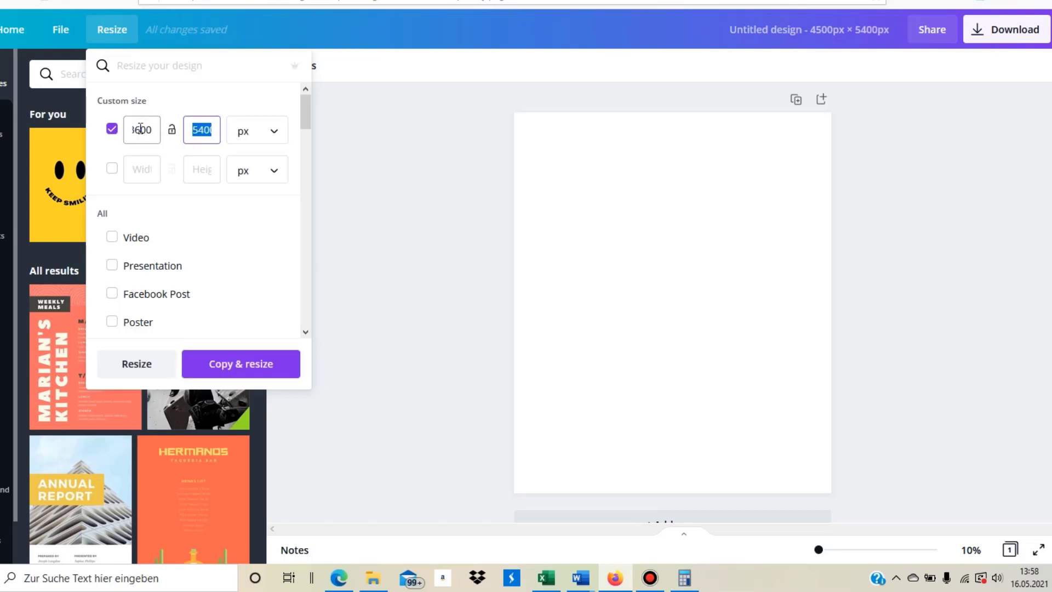
type("3600")
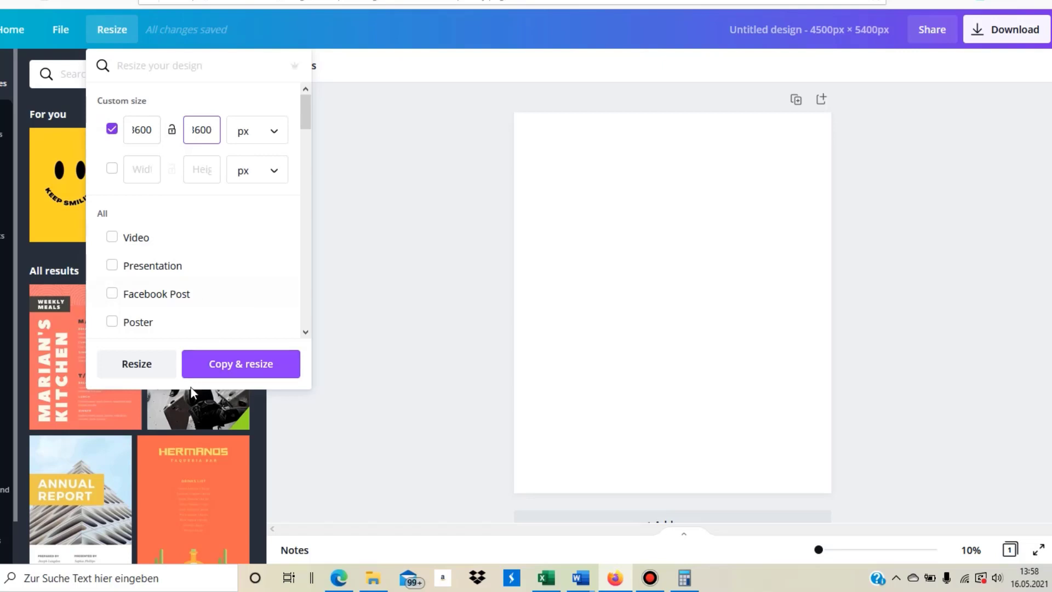
left_click(228, 376)
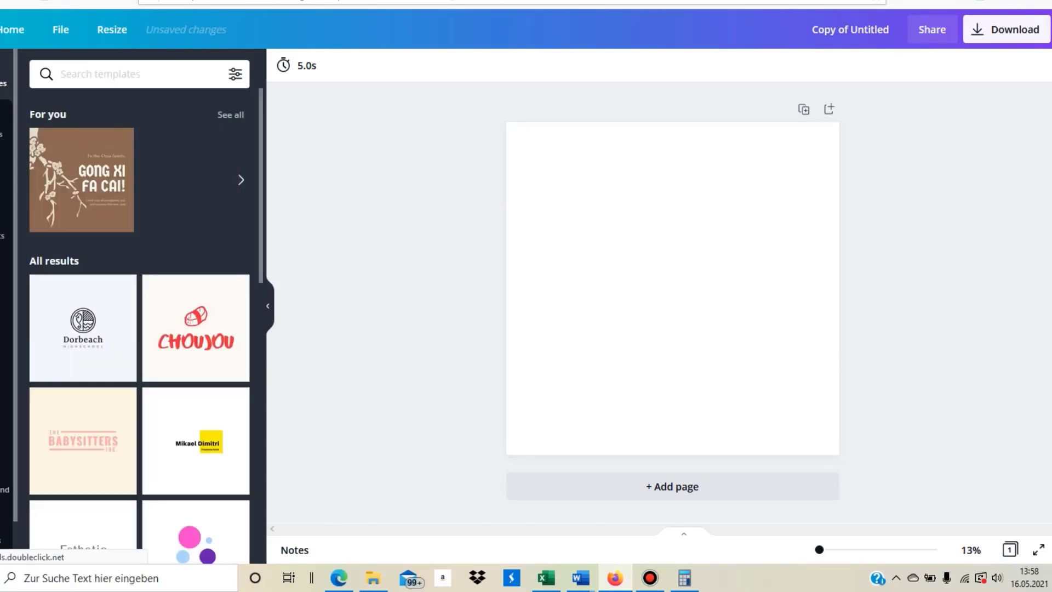
Place the uploaded sand graphic on the lower half of the page and enlarge it to nearly the full page width.
scroll(122, 226, "down", 1)
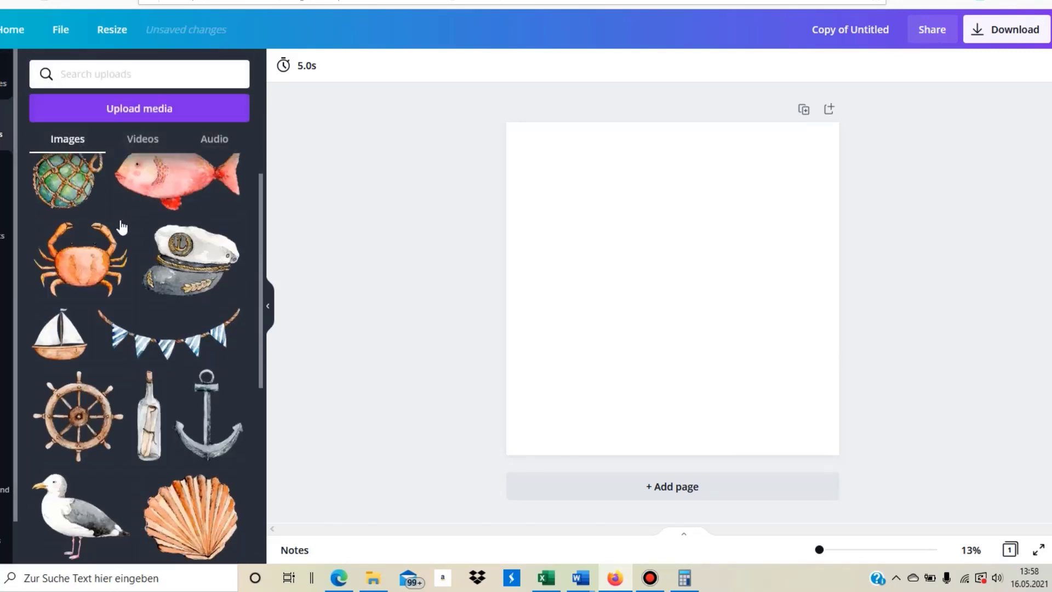
scroll(122, 226, "down", 7)
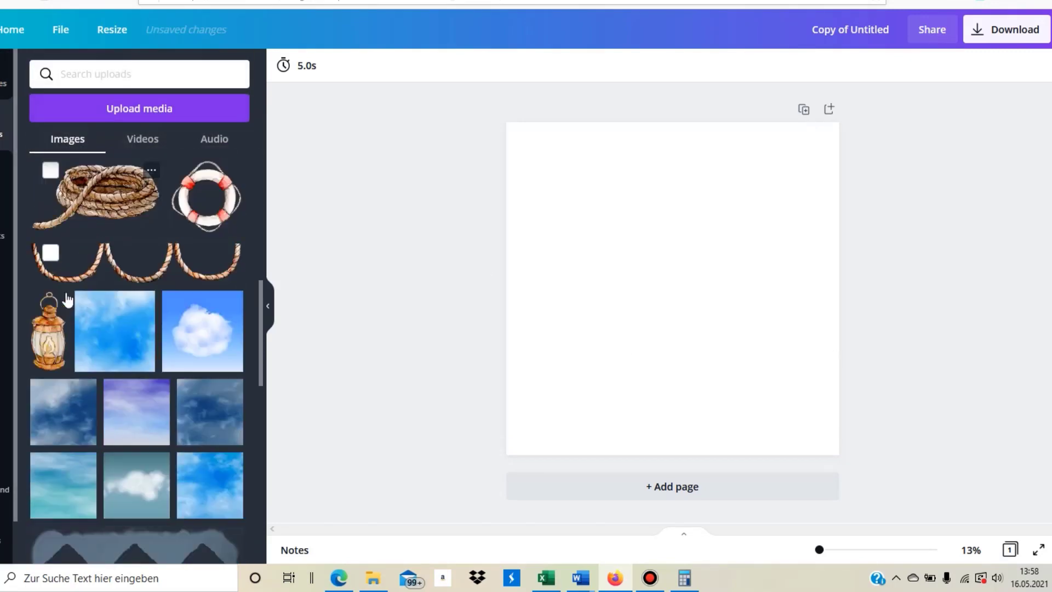
scroll(67, 299, "down", 8)
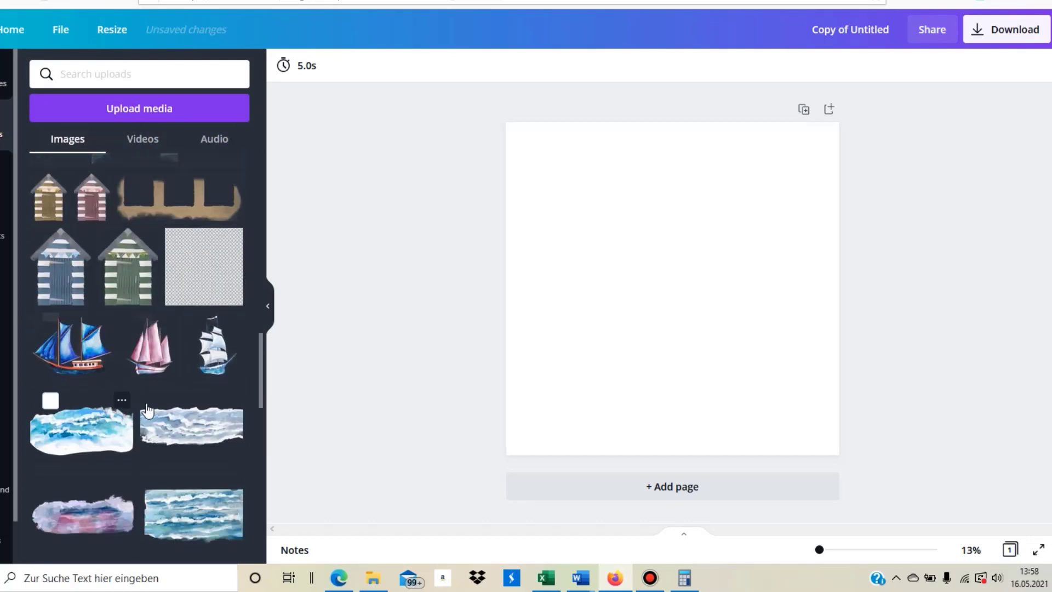
scroll(147, 410, "down", 10)
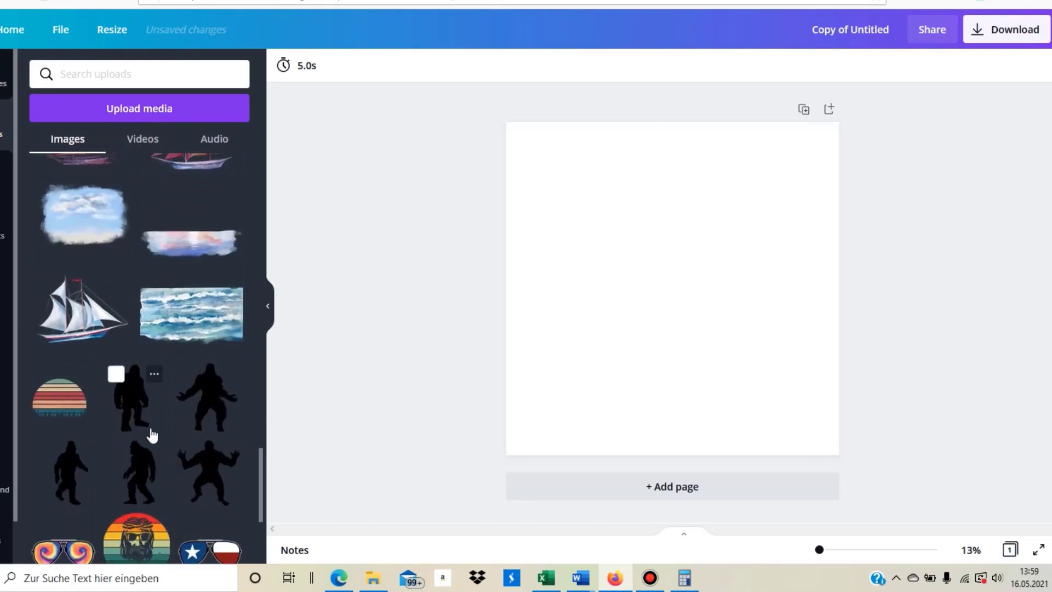
scroll(153, 435, "up", 10)
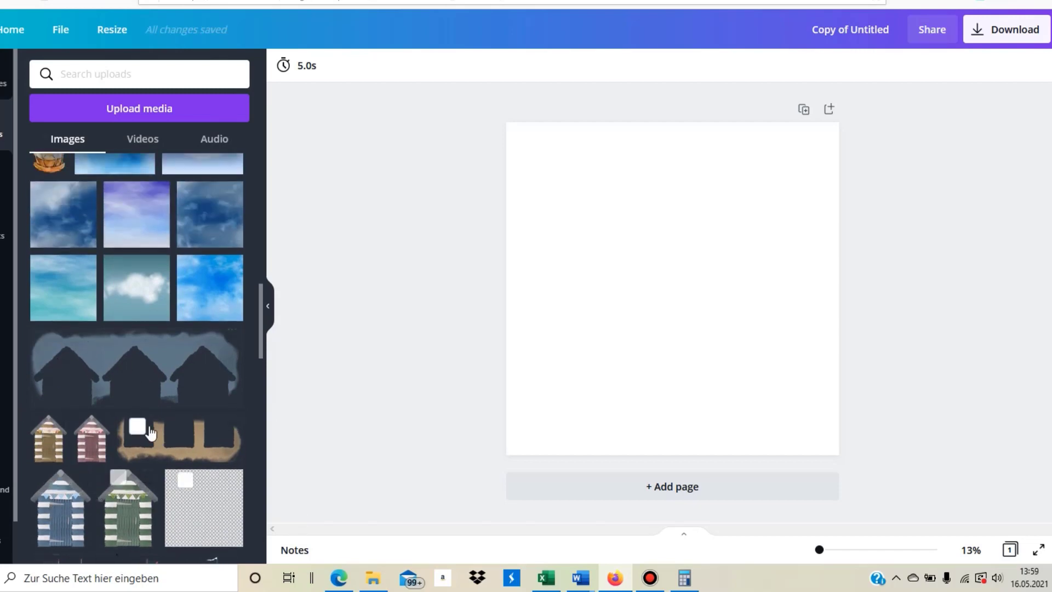
scroll(107, 518, "up", 5)
scroll(153, 238, "down", 8)
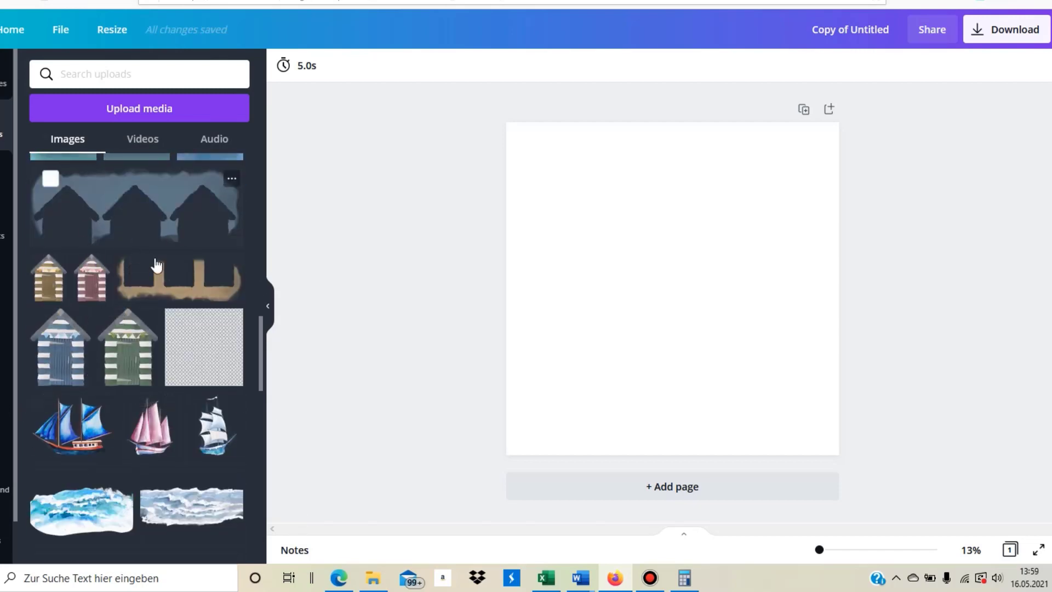
left_click(228, 296)
left_click_drag(802, 242, 867, 181)
mouse_move(693, 305)
left_mouse_down()
mouse_move(686, 309)
mouse_move(705, 333)
mouse_move(694, 341)
left_mouse_up()
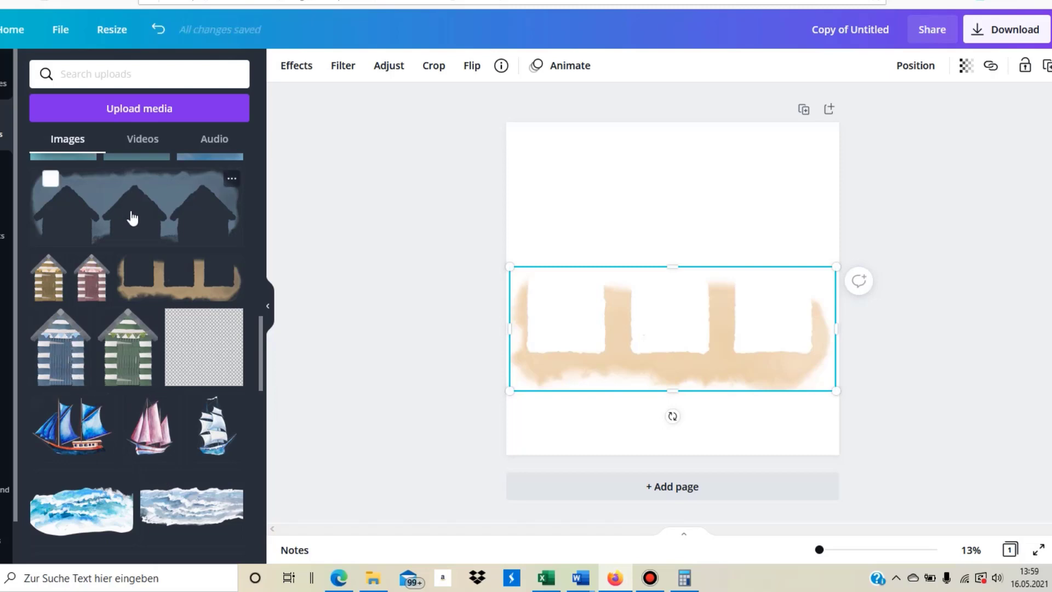
Add the uploaded blue sky graphic with three hut cutouts over the sand and enlarge it to about 3615 × 2163 px.
left_click_drag(129, 216, 674, 298)
left_click_drag(631, 237, 612, 185)
left_click_drag(635, 218, 625, 183)
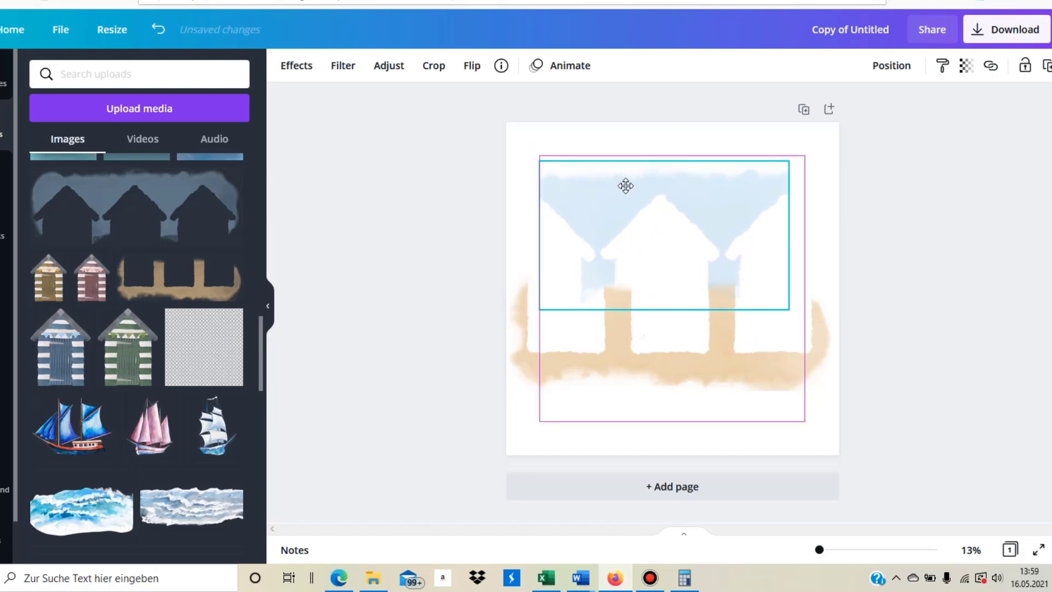
left_click_drag(788, 160, 874, 109)
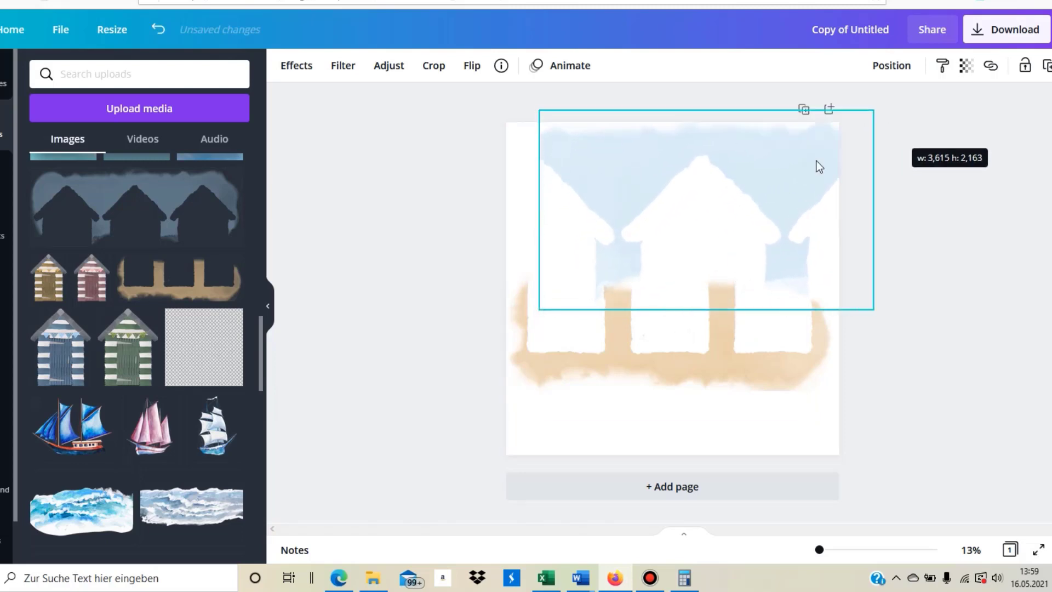
left_click_drag(726, 197, 656, 252)
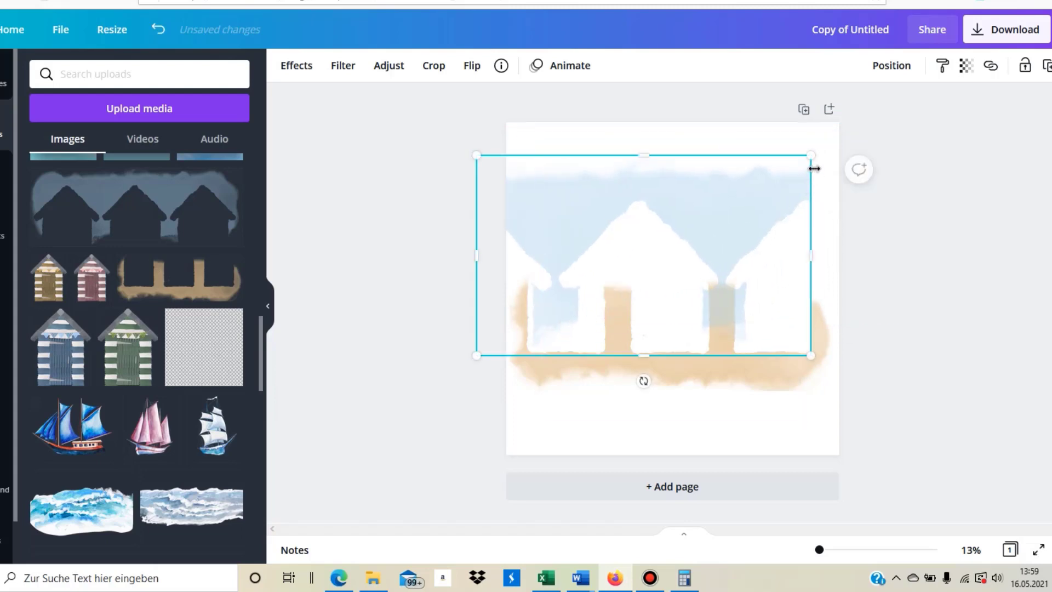
Resize and reposition the sky graphic so its three hut cutouts line up with the openings in the sand graphic.
left_click_drag(815, 159, 796, 176)
left_click_drag(590, 227, 513, 229)
left_click_drag(660, 216, 638, 228)
left_click_drag(857, 230, 913, 230)
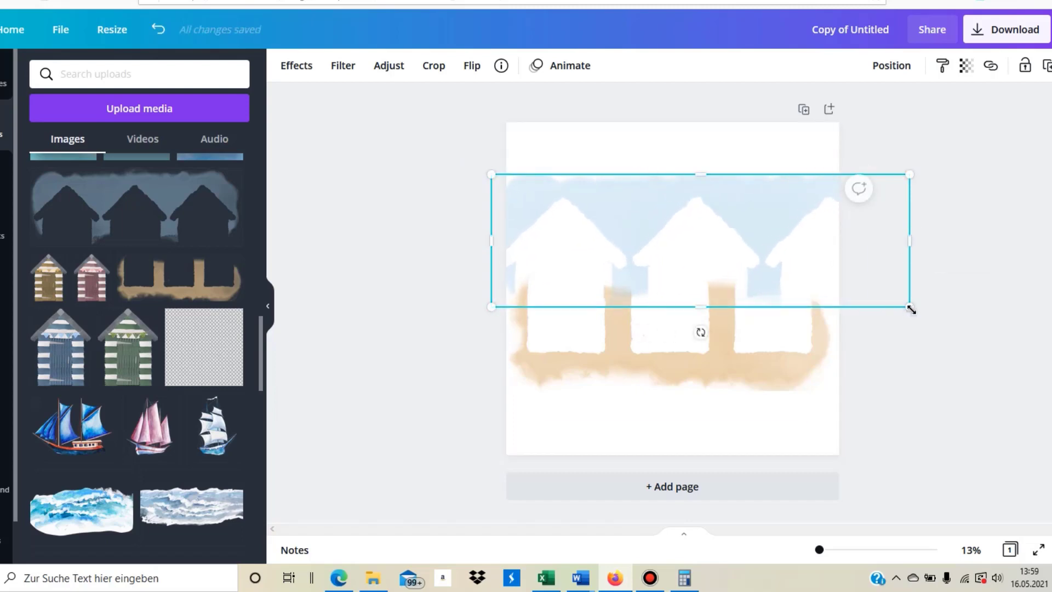
left_click_drag(909, 305, 784, 297)
left_click(422, 271)
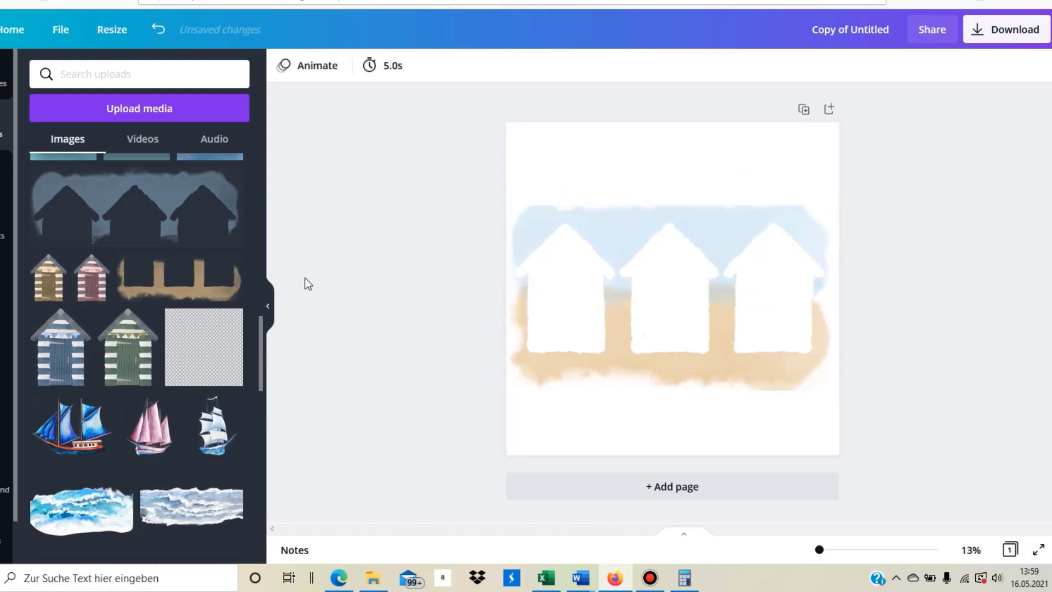
Add the uploaded pink striped hut, shrink it, and fit it into the middle cutout.
left_click(91, 277)
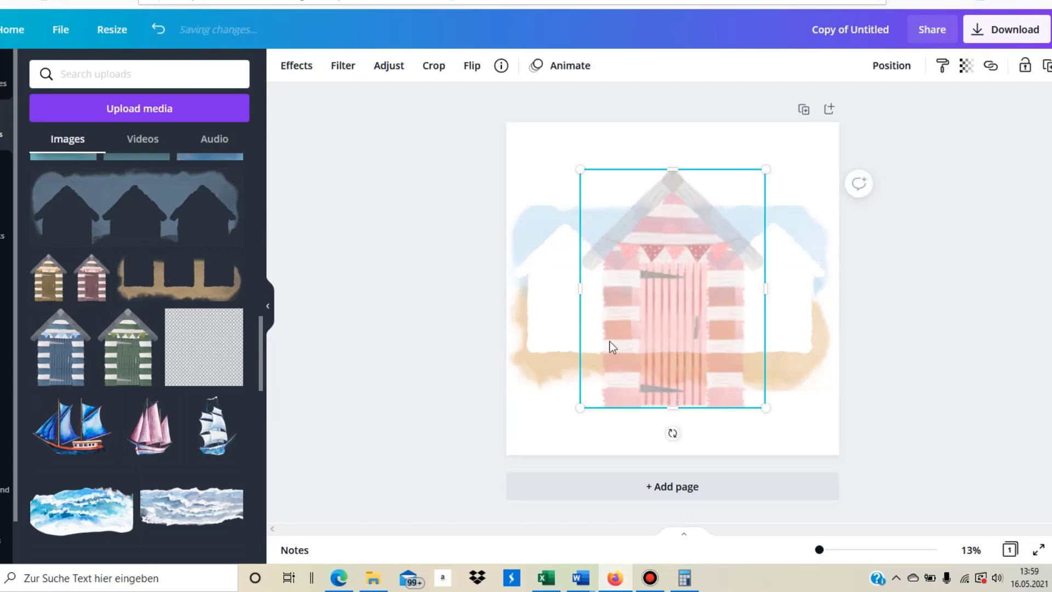
left_click_drag(574, 411, 647, 323)
left_click_drag(683, 282, 642, 318)
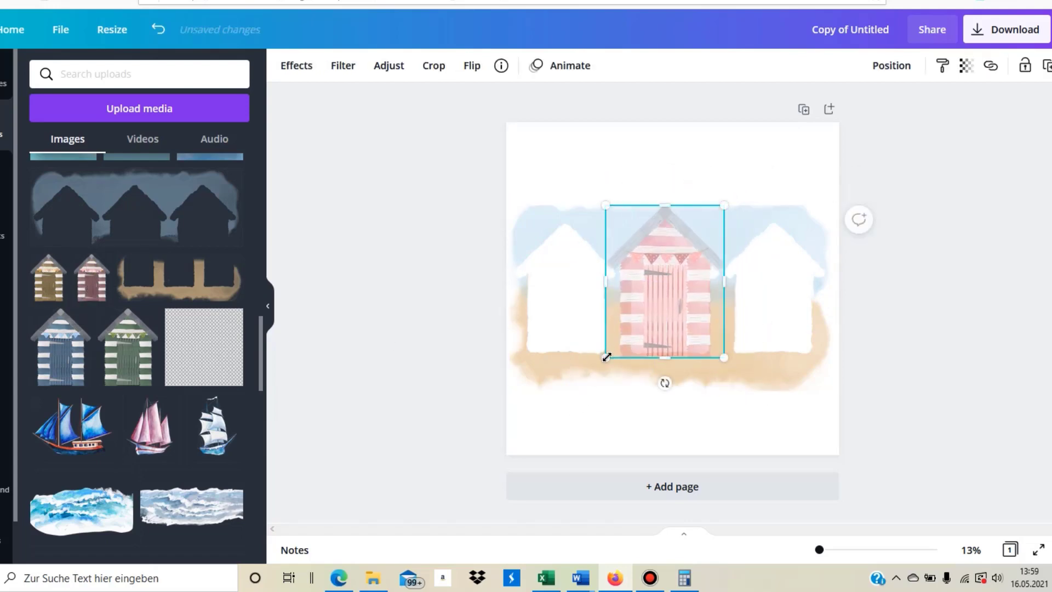
left_click_drag(606, 357, 637, 335)
left_click_drag(662, 291, 651, 314)
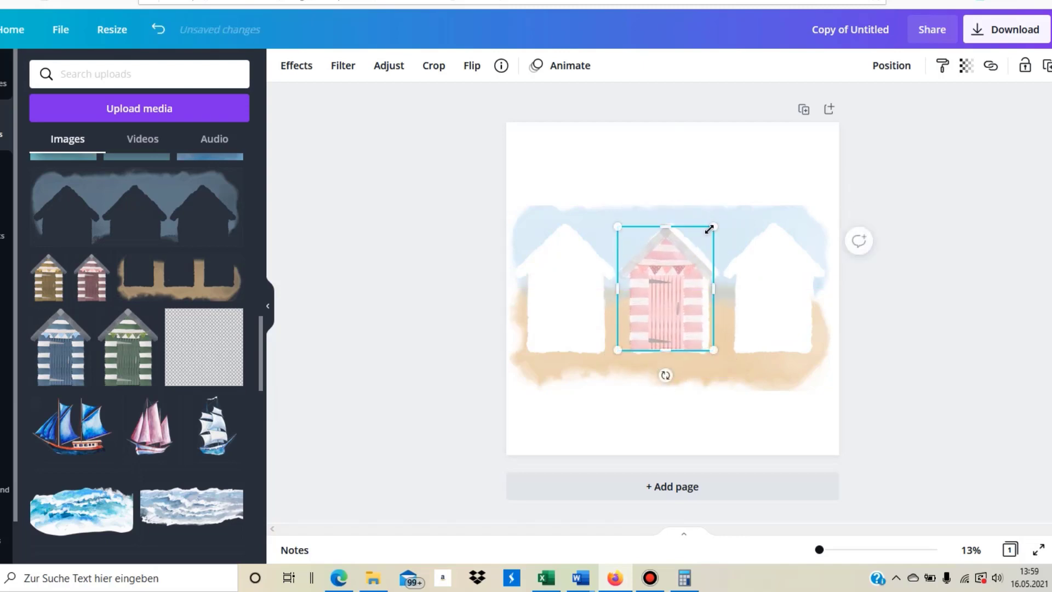
left_click_drag(709, 229, 717, 219)
left_click_drag(665, 310, 663, 312)
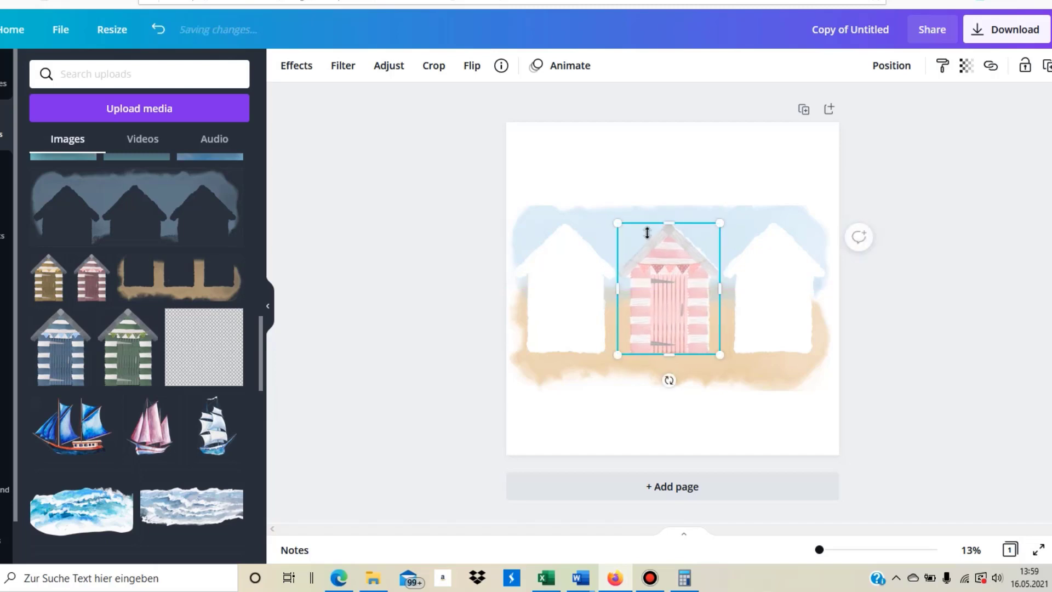
key("shift+Right")
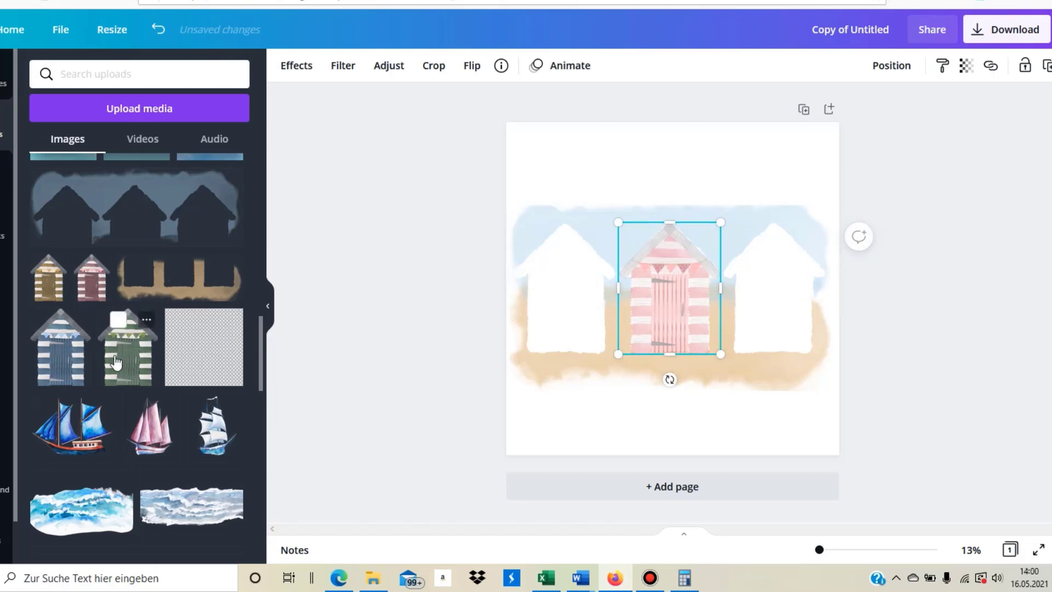
Add the uploaded green striped hut and place it at reduced size in the right-hand cutout.
left_click(115, 362)
left_click_drag(579, 408, 786, 286)
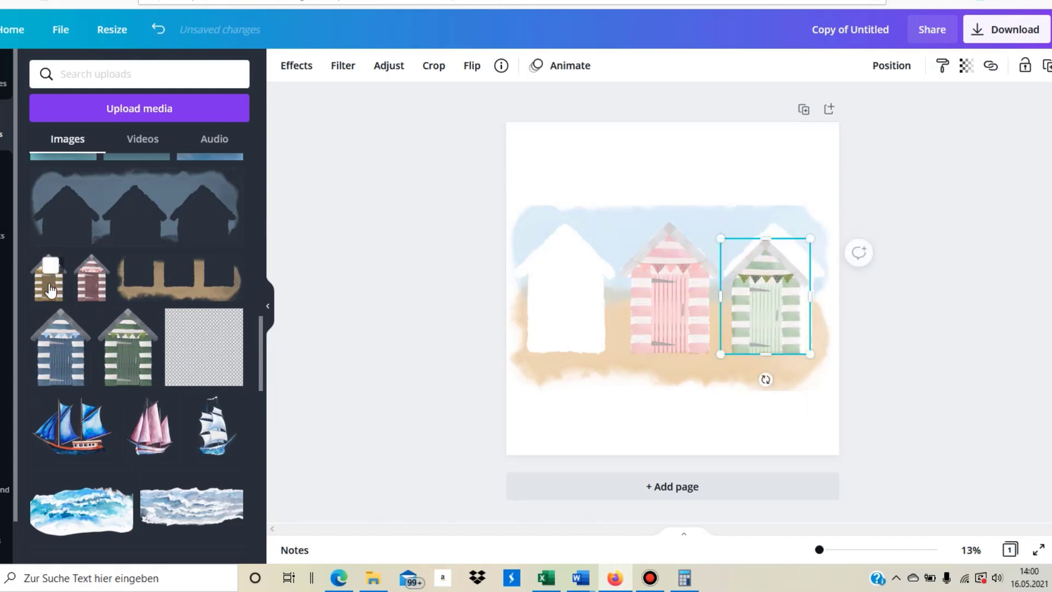
Add the uploaded blue striped hut, shrink it, and fit it into the left-hand cutout.
left_click_drag(61, 341, 669, 344)
left_click_drag(609, 291, 519, 262)
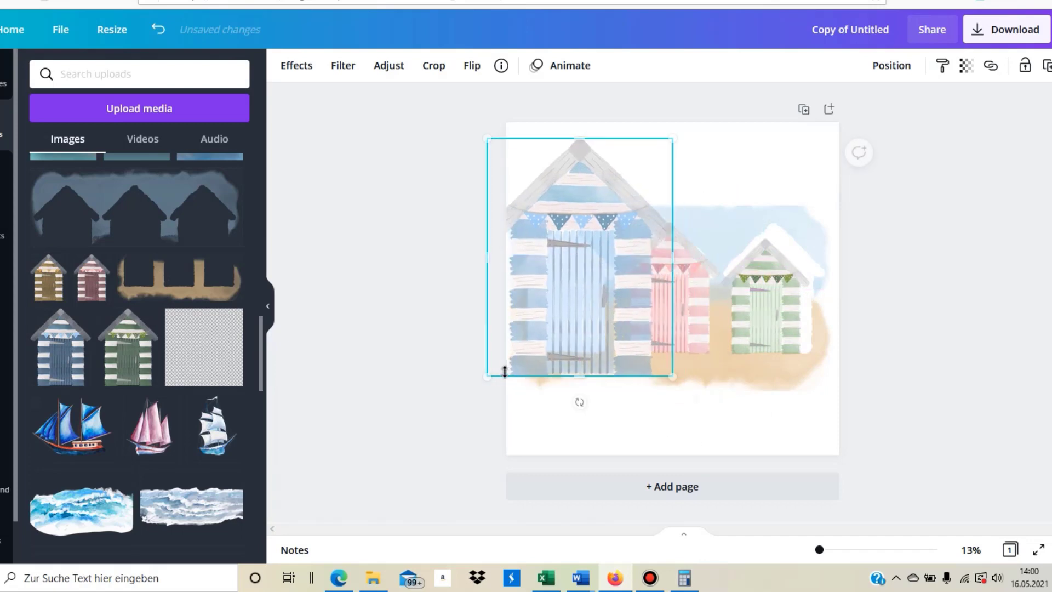
left_click_drag(487, 376, 577, 261)
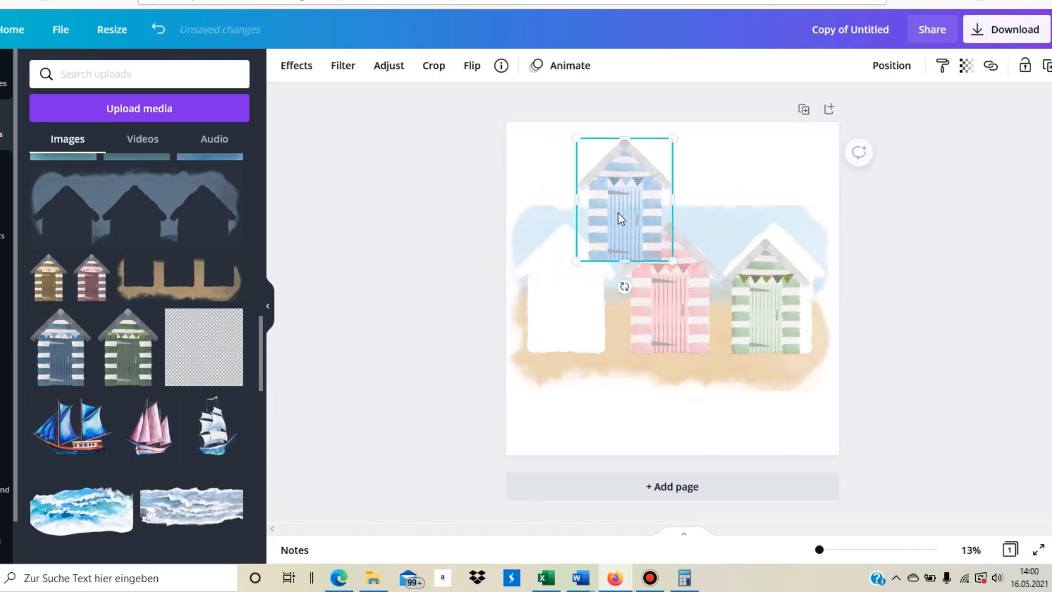
left_click_drag(614, 205, 552, 289)
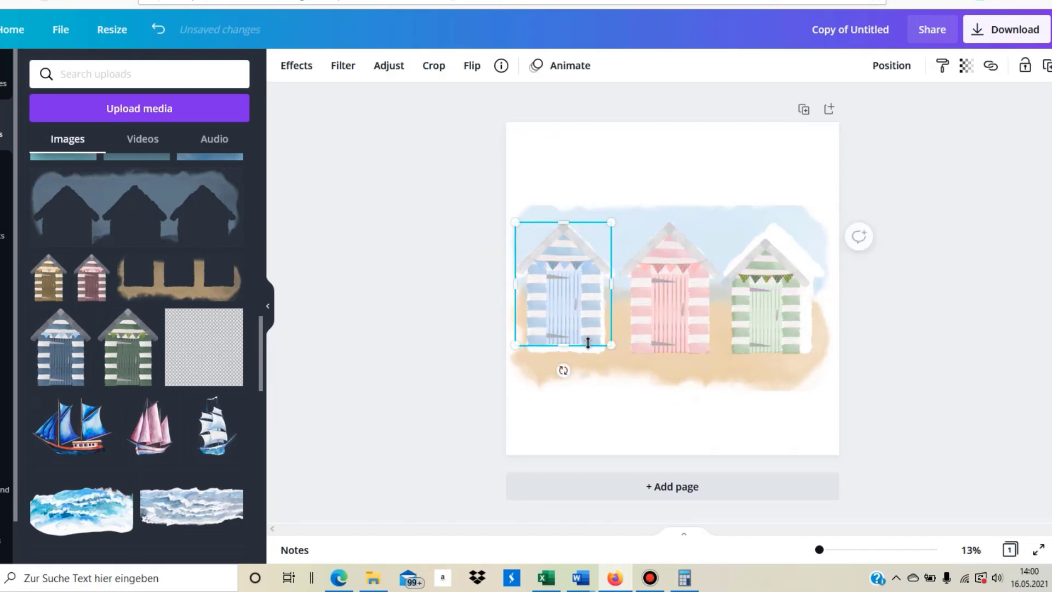
left_click_drag(615, 349, 620, 356)
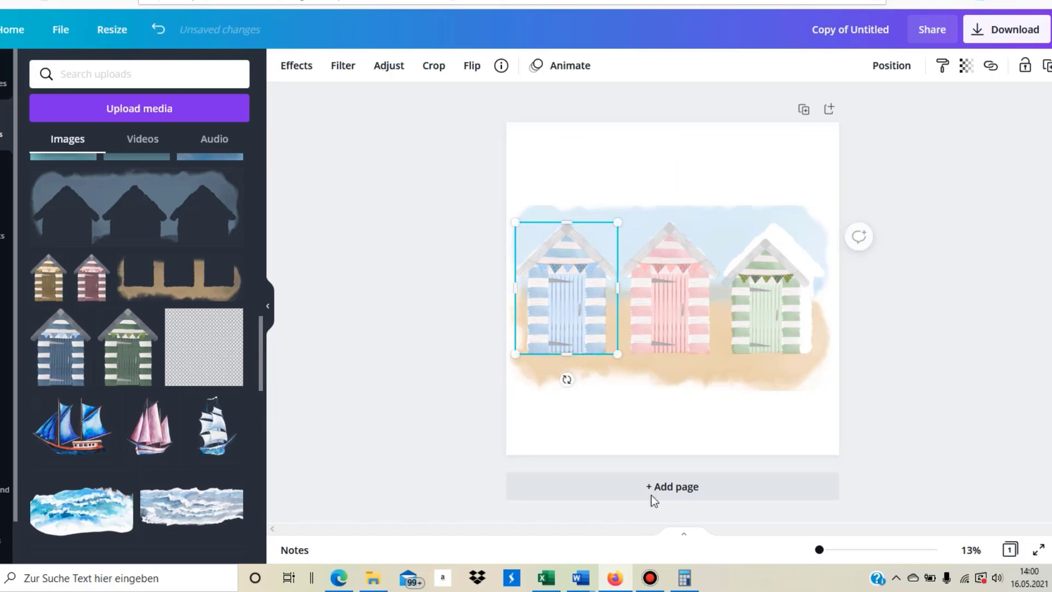
left_click_drag(512, 226, 512, 227)
Enlarge the green hut so it fills the right-hand cutout completely.
left_click(767, 296)
left_click_drag(813, 236, 831, 224)
left_click_drag(886, 272, 886, 271)
left_click(959, 416)
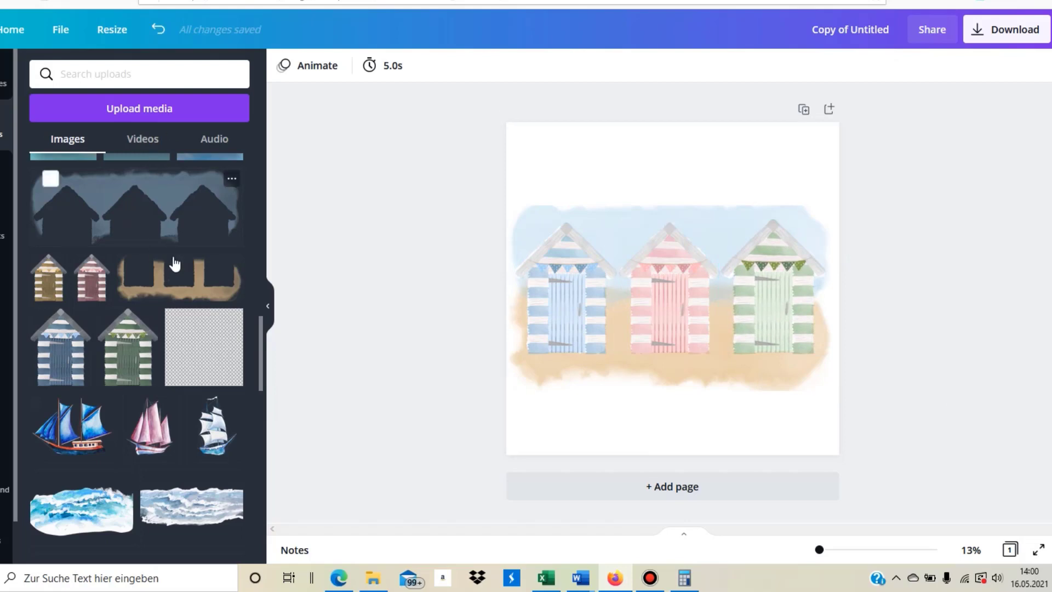
Move the sky, sand and three huts together toward the upper part of the page.
left_click_drag(464, 208, 860, 396)
left_click_drag(690, 293, 687, 233)
left_click(478, 273)
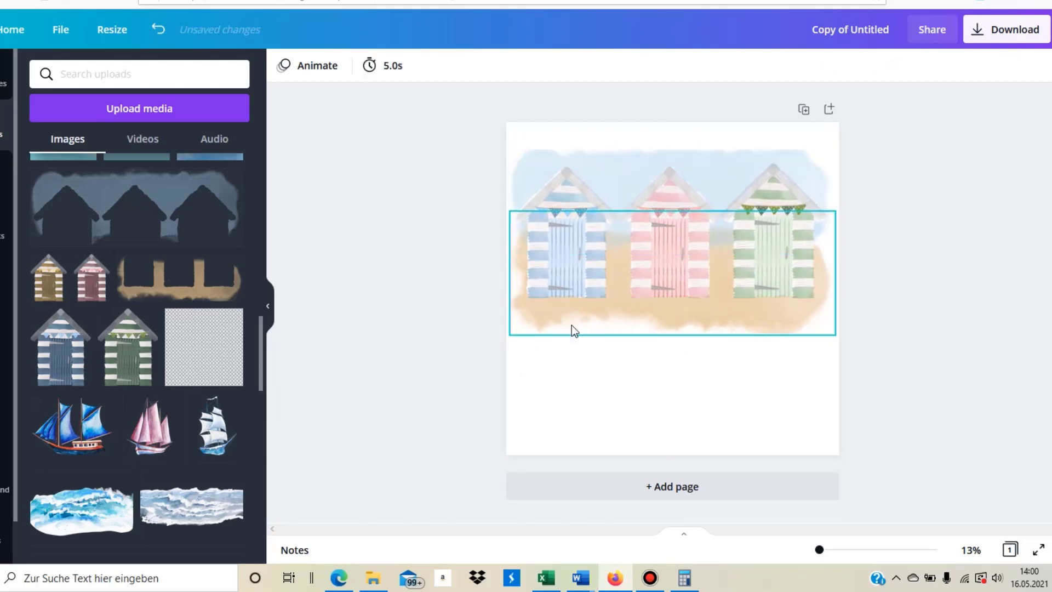
Try the uploaded turquoise wave graphic beneath the huts, and delete it.
left_click(98, 511)
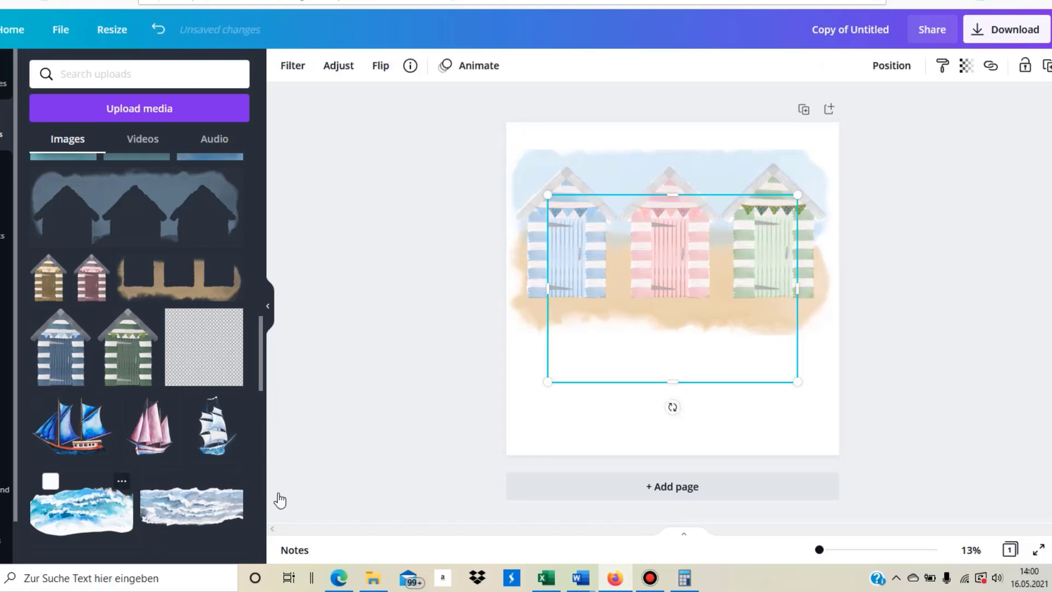
left_click_drag(676, 349, 636, 366)
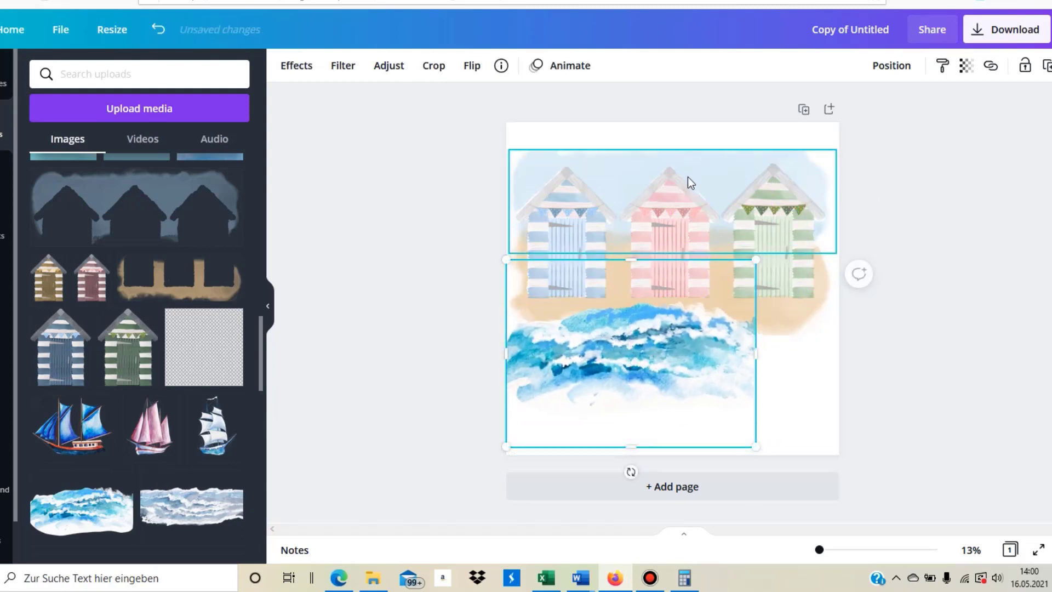
key("Delete")
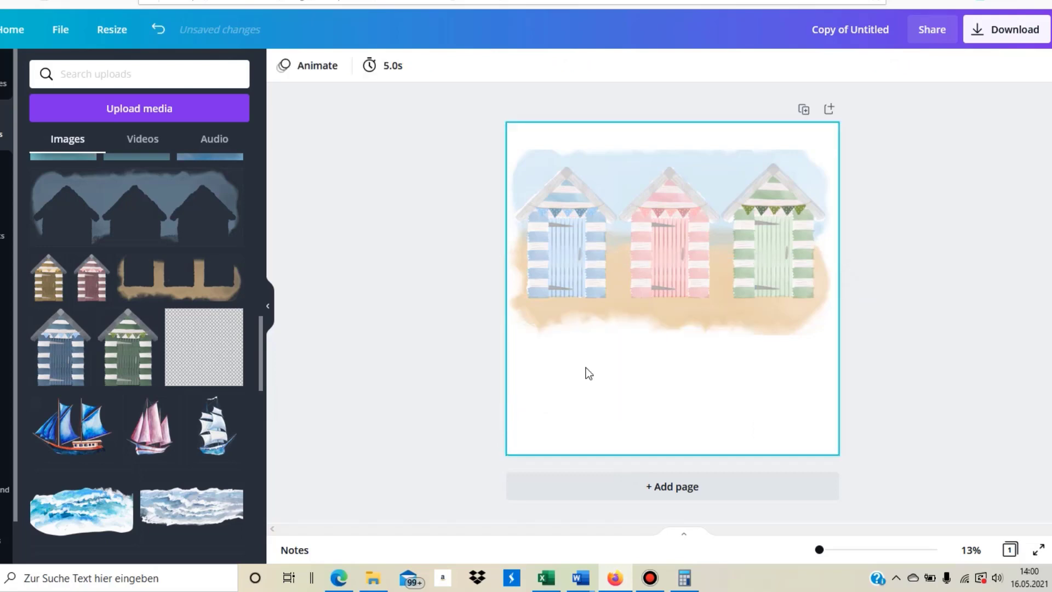
Add the uploaded grey-blue wave graphic, enlarge it to about the page width, and place it along the page's lower edge.
left_click(201, 512)
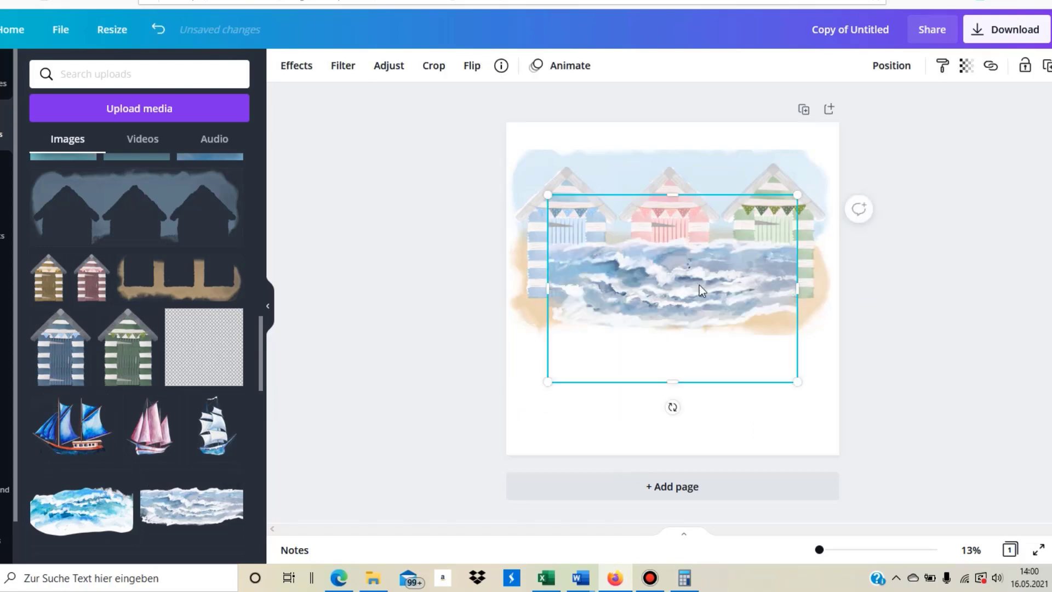
left_click_drag(702, 291, 800, 356)
left_click(877, 426)
left_click(782, 358)
left_click_drag(597, 446, 474, 493)
left_click_drag(658, 403, 647, 470)
Try enlarging the sand and sky graphics until they extend past both side edges of the page, keeping them centred.
left_click(817, 326)
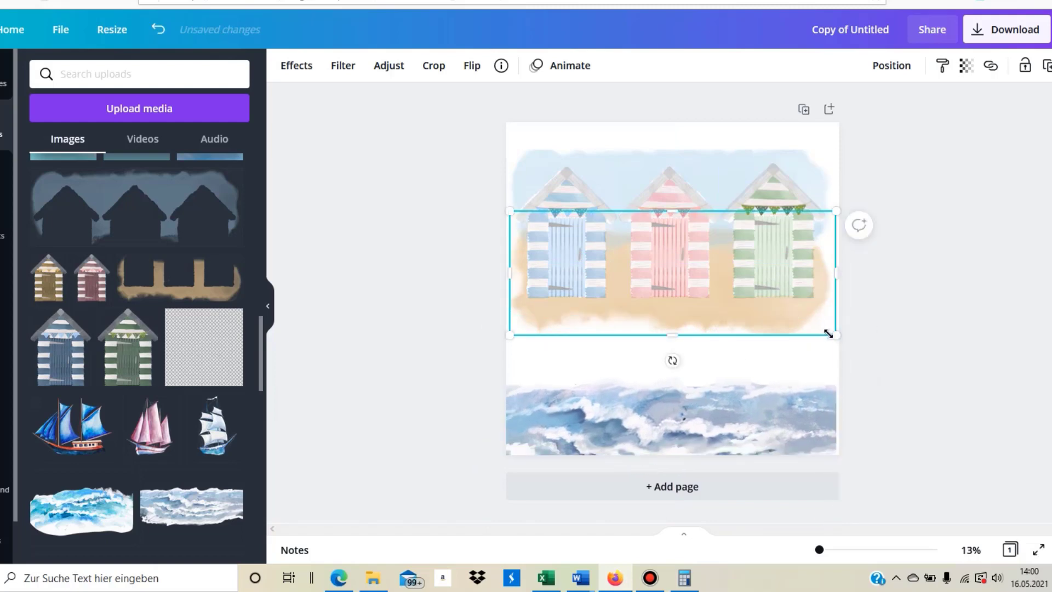
left_click_drag(828, 333, 784, 316)
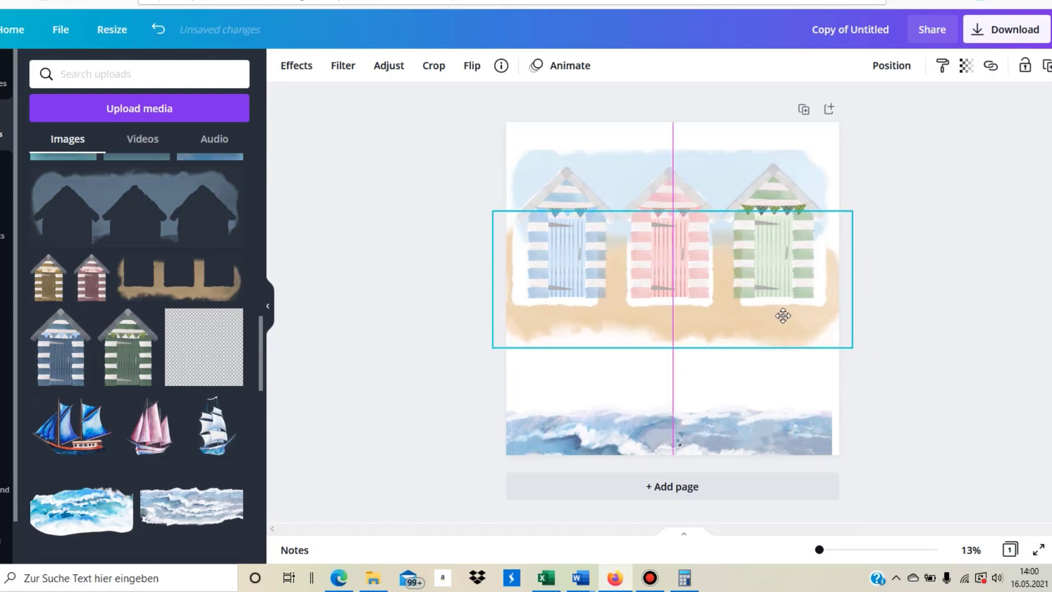
left_click(888, 372)
left_click(715, 167)
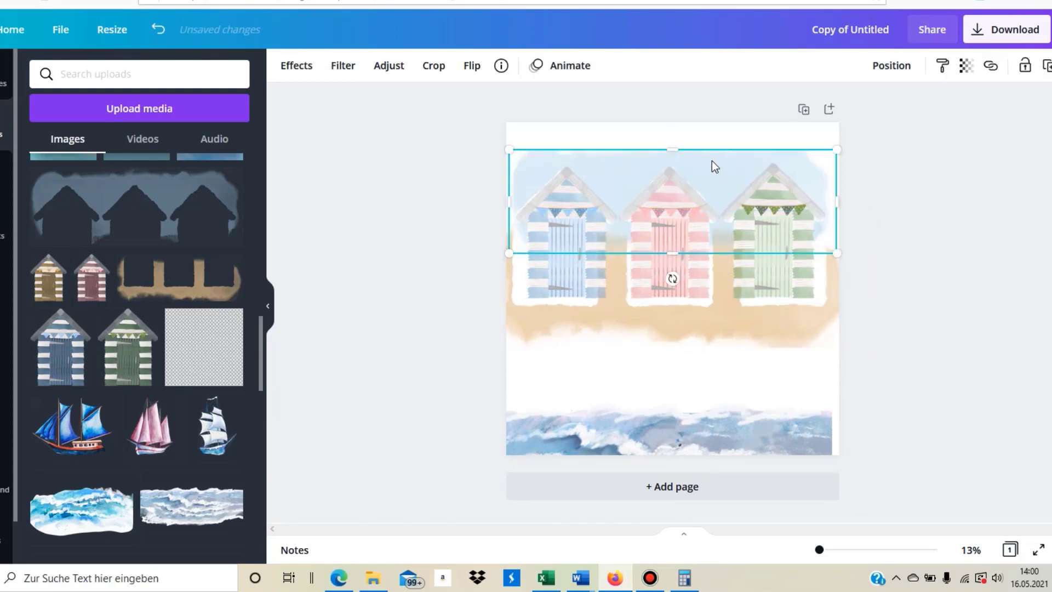
mouse_move(838, 149)
left_mouse_down()
mouse_move(857, 137)
mouse_move(830, 132)
left_mouse_up()
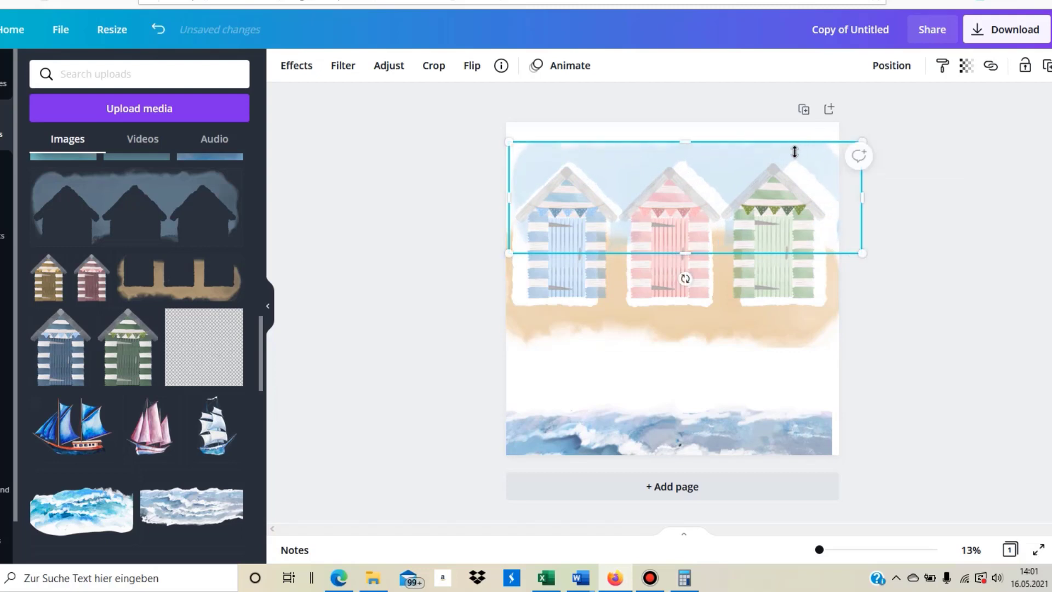
left_click_drag(757, 158, 731, 166)
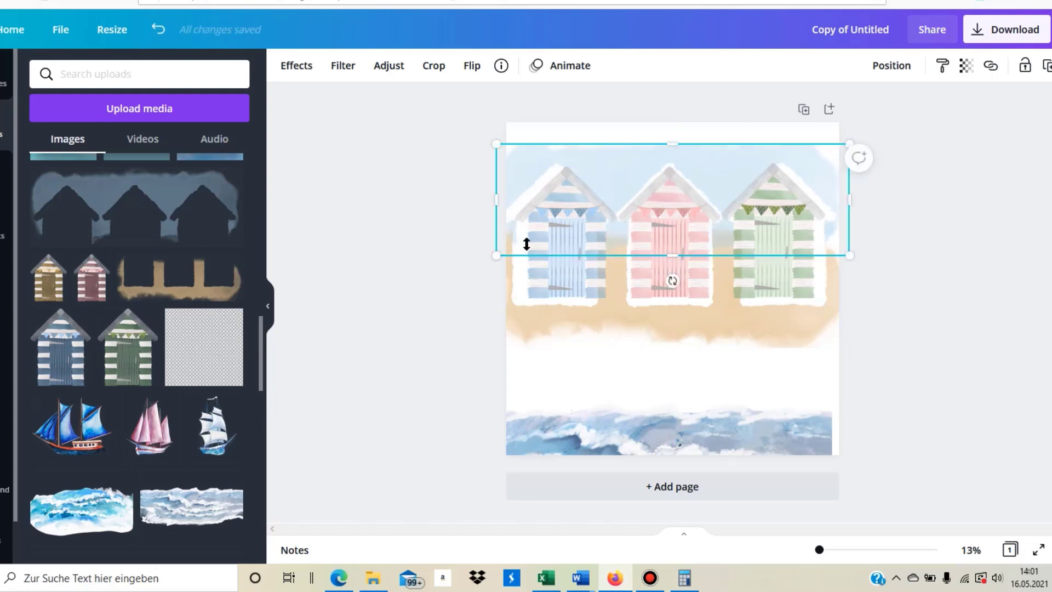
Try enlarging and shifting the blue hut to cover the gaps in its enlarged cutout.
left_click(567, 209)
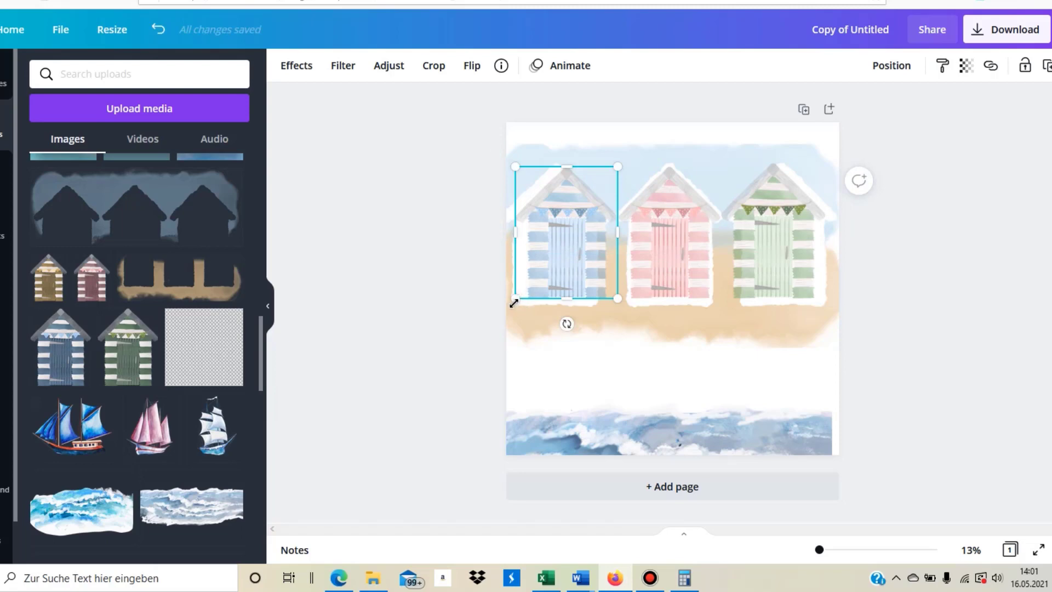
left_click_drag(514, 302, 510, 305)
left_click_drag(553, 267, 550, 264)
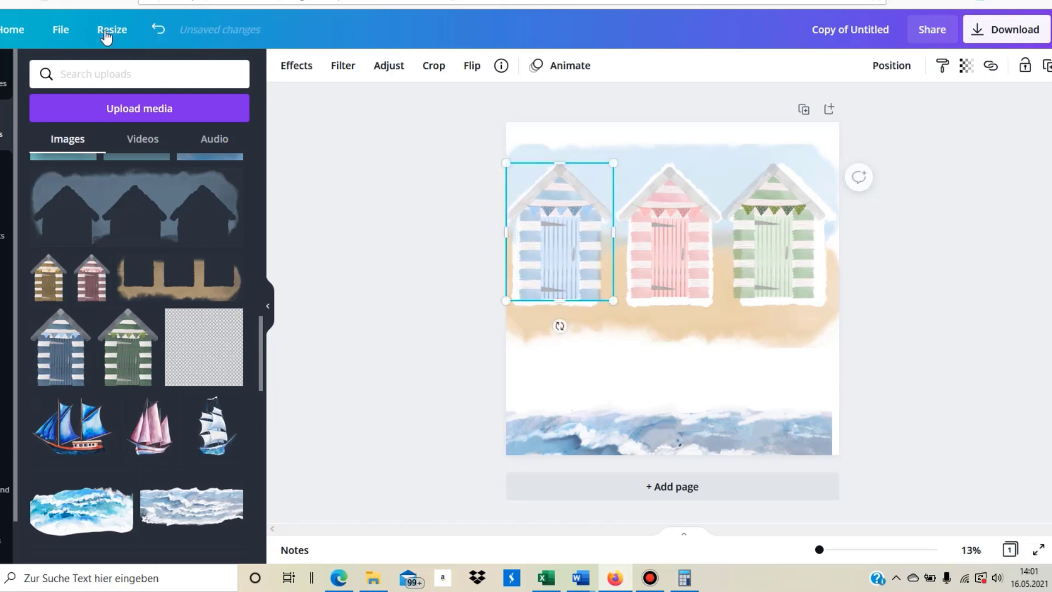
Undo the latest resizing and moves of the blue hut, sky, sand and waves.
left_click(160, 32)
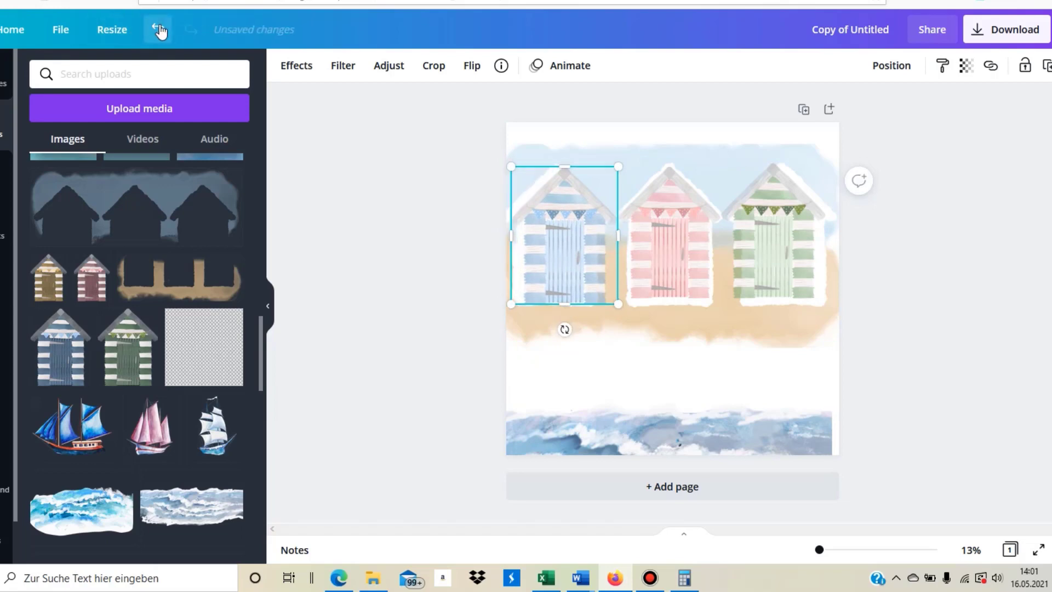
left_click(160, 32)
left_click(160, 31)
left_click(160, 31)
left_click(160, 32)
left_click(161, 31)
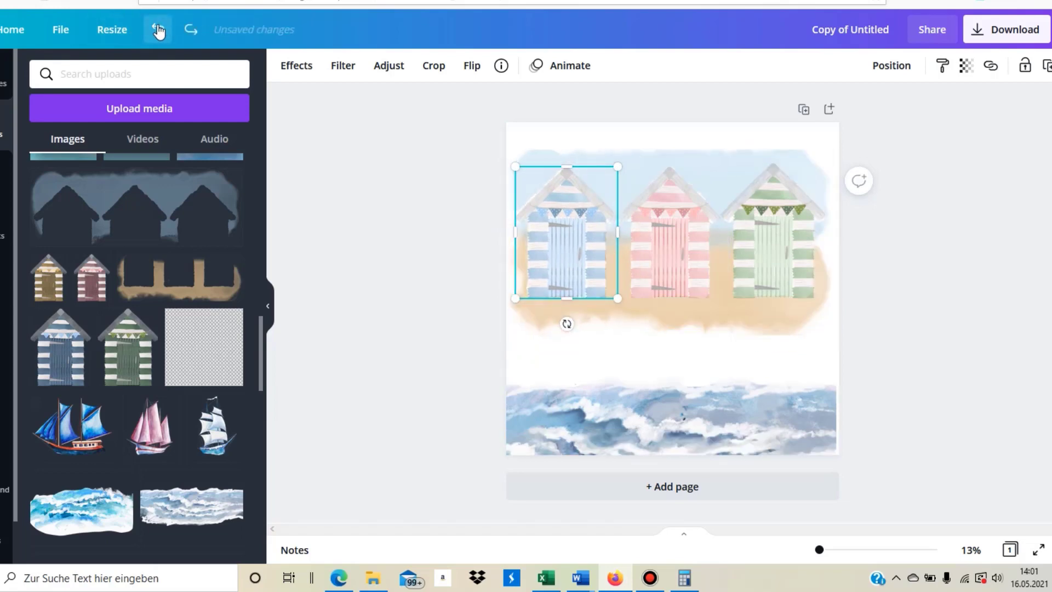
left_click(351, 279)
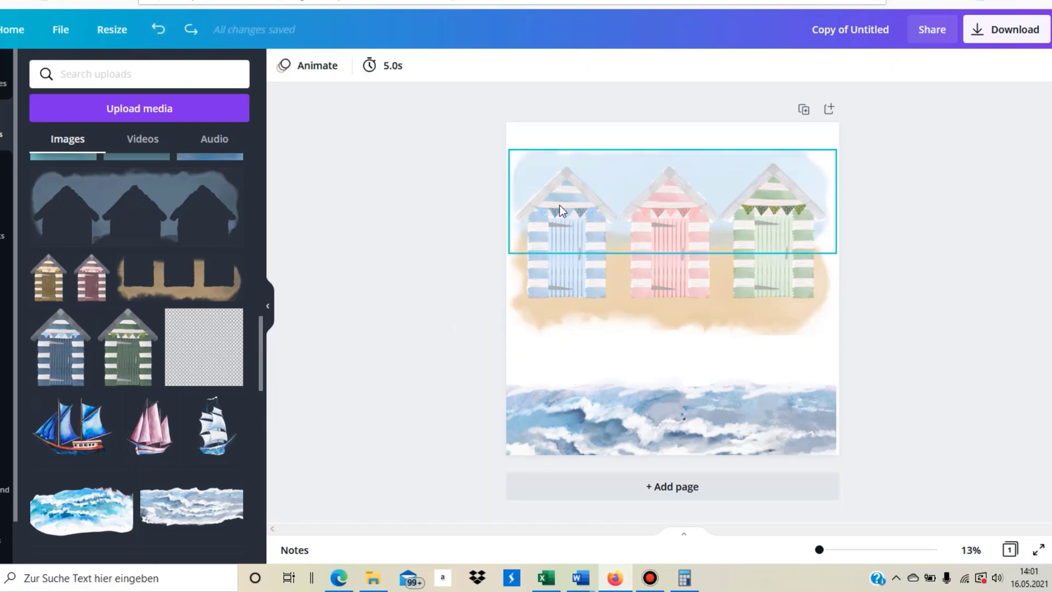
Select the whole hut scene without the waves, and shift it slightly down and to the right.
left_click_drag(429, 150, 844, 301)
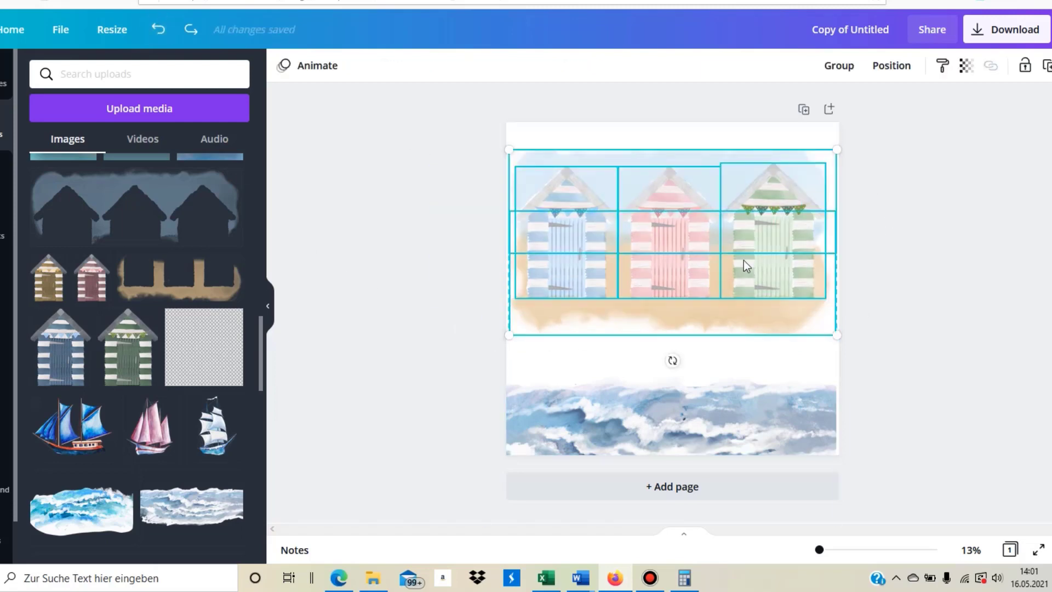
left_click_drag(698, 264, 704, 268)
left_click(955, 341)
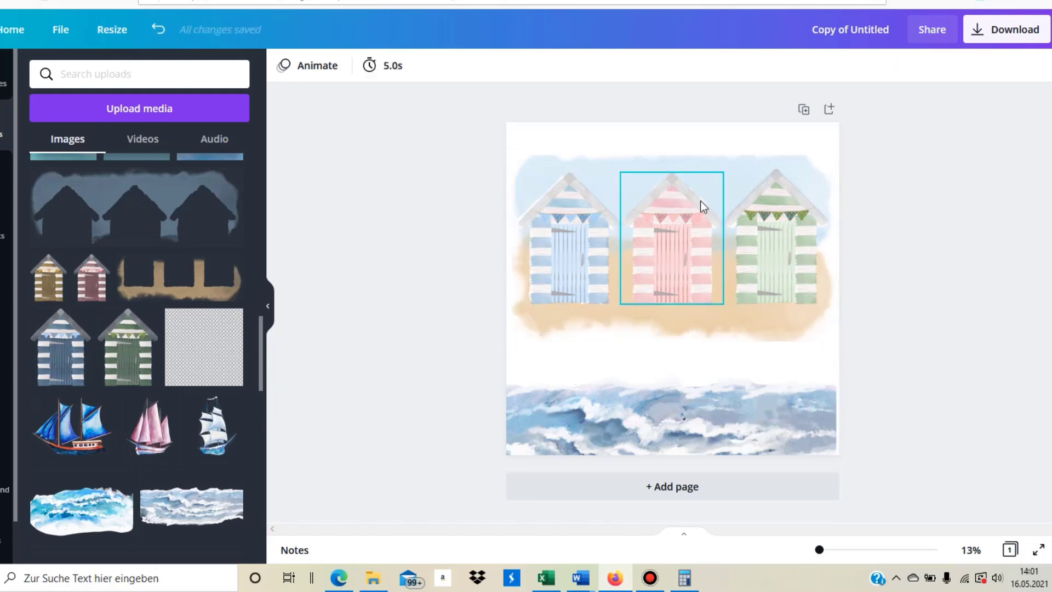
Move the waves up over the sand's lower edge and enlarge them to span the full page width.
left_click_drag(708, 423, 697, 343)
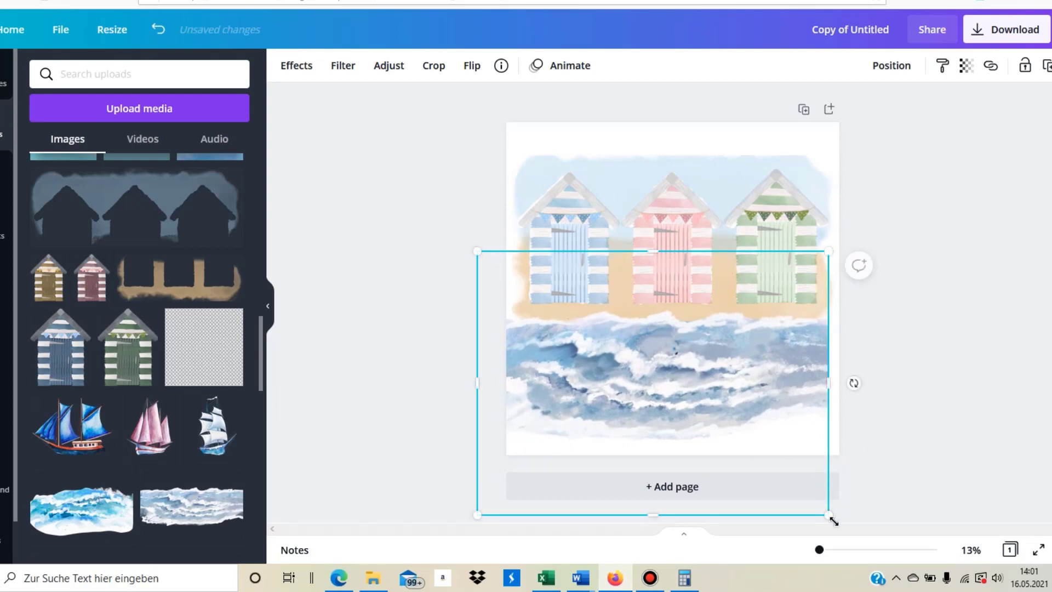
left_click_drag(833, 521, 850, 526)
left_click_drag(729, 366, 735, 366)
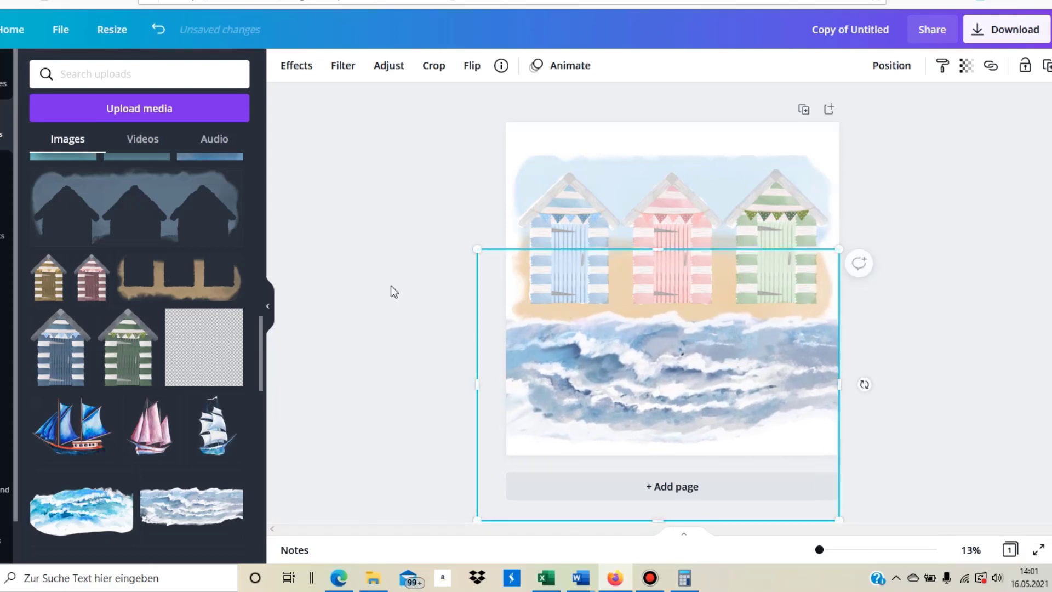
left_click(468, 325)
Add the life ring from the uploads, shrink it, and place it on the green hut's gable.
scroll(186, 415, "up", 6)
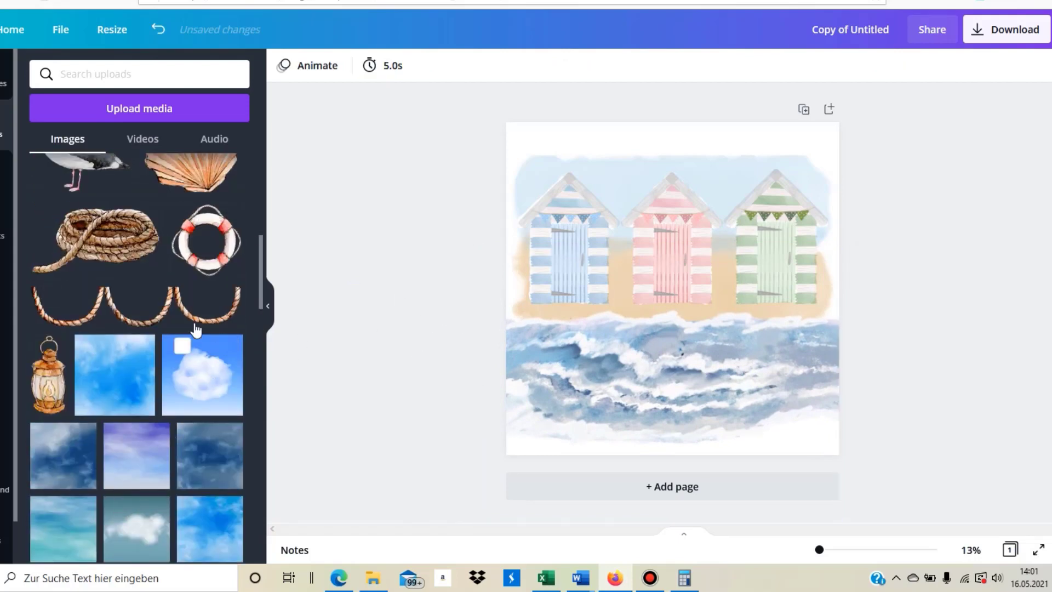
scroll(186, 346, "up", 2)
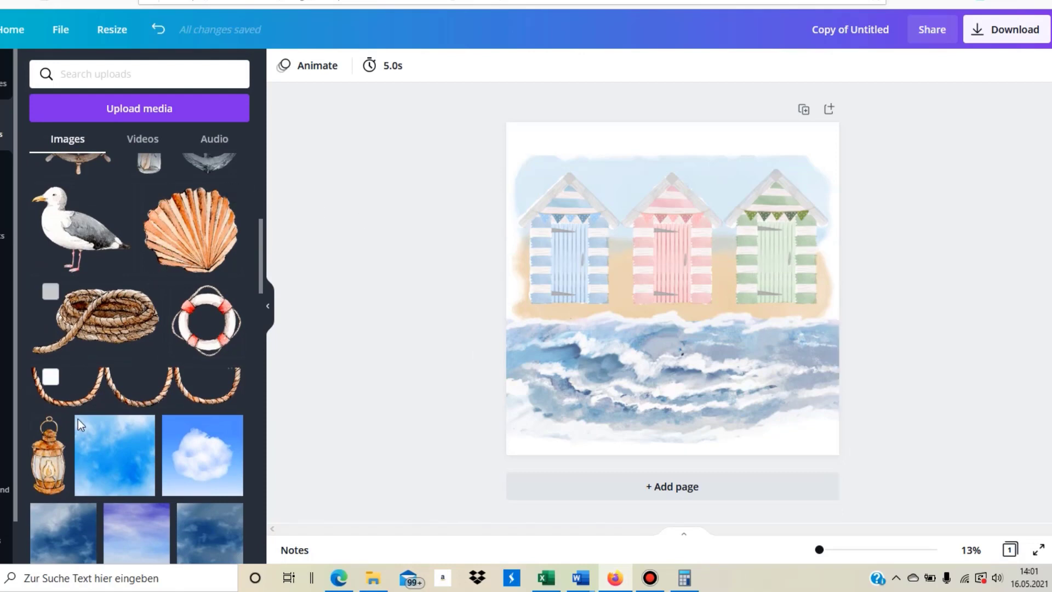
scroll(80, 285, "up", 3)
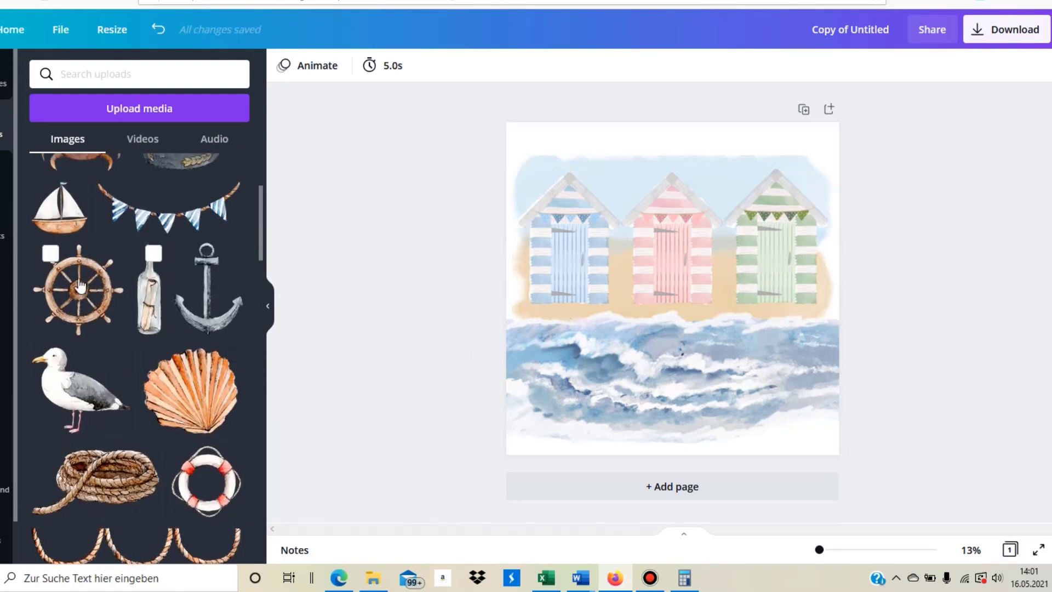
scroll(159, 373, "up", 3)
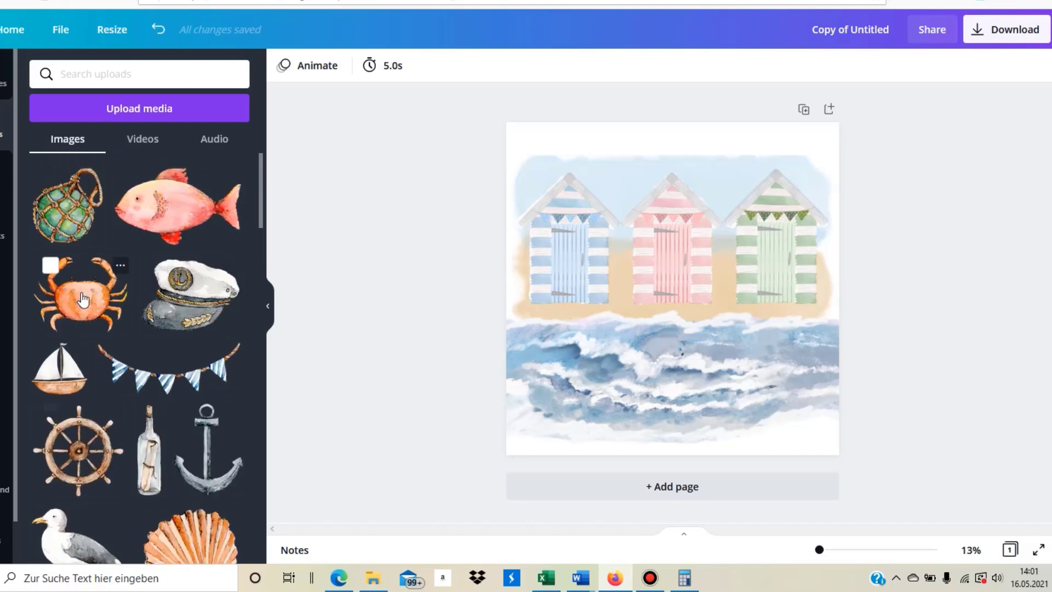
scroll(148, 301, "down", 5)
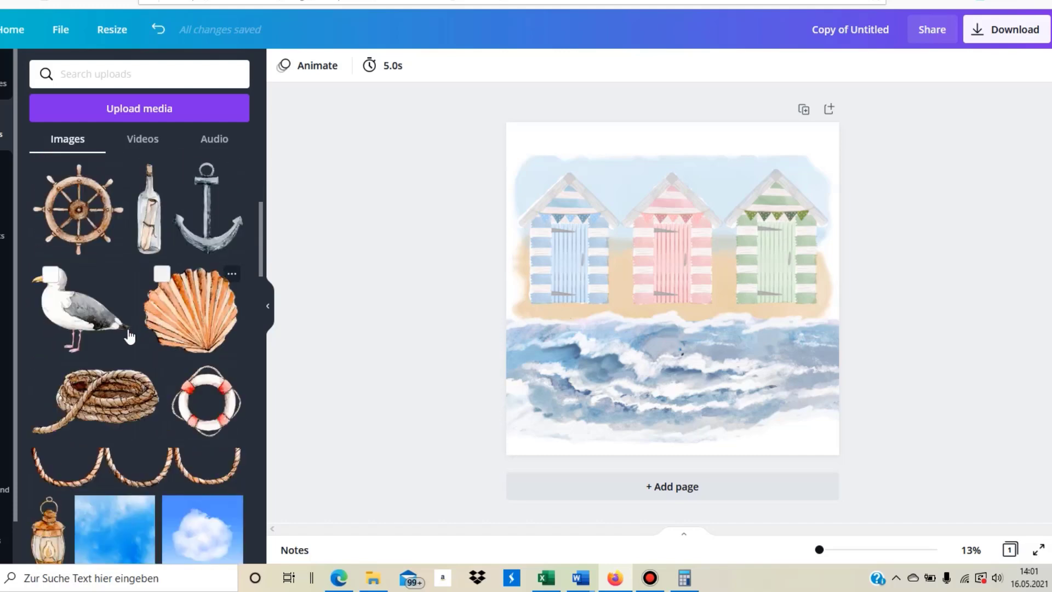
scroll(158, 358, "down", 2)
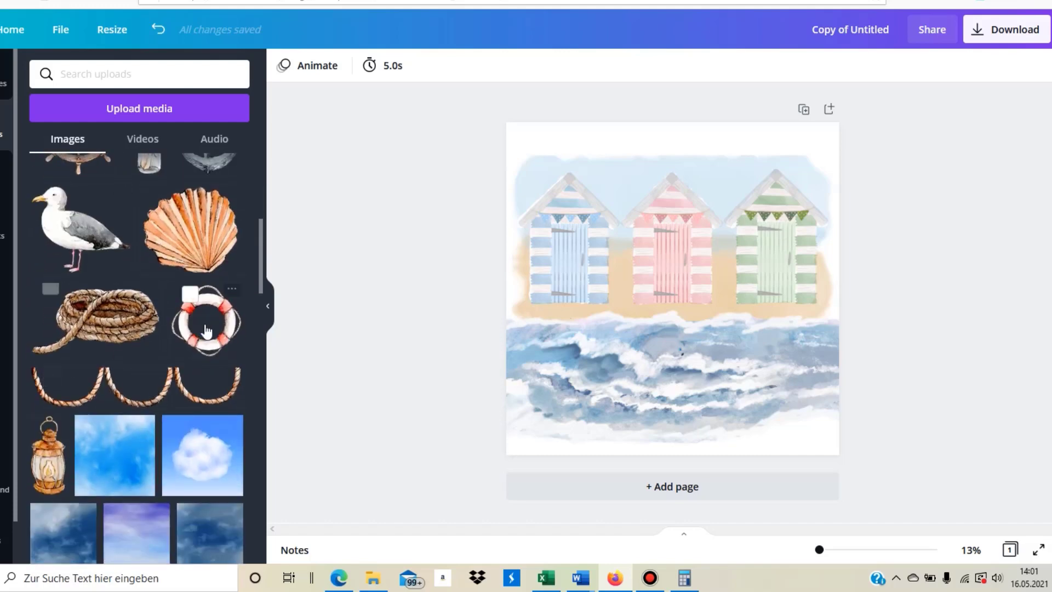
left_click(208, 346)
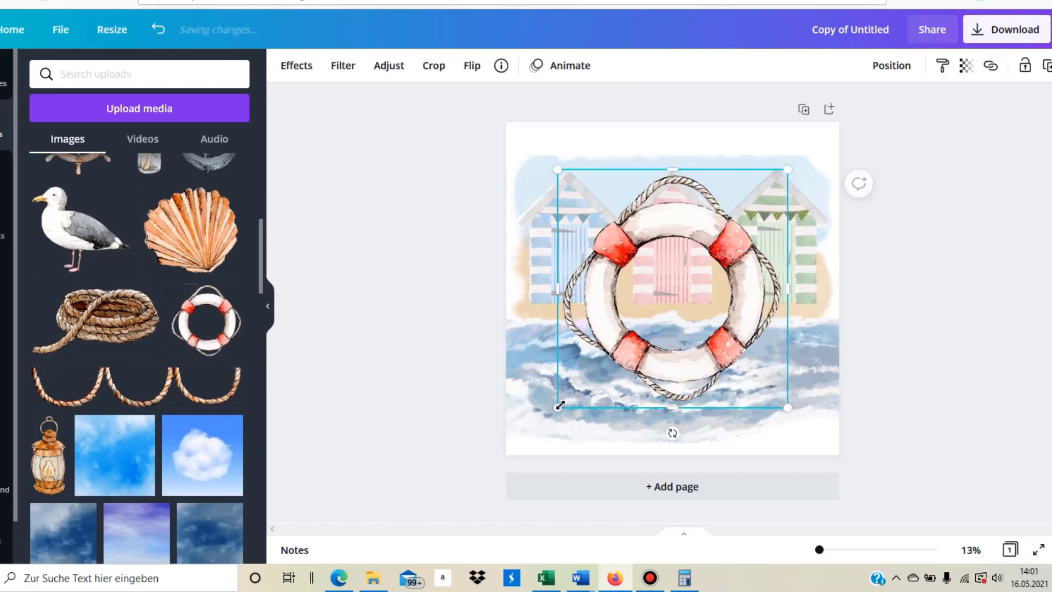
left_click_drag(558, 401, 768, 201)
left_click(919, 272)
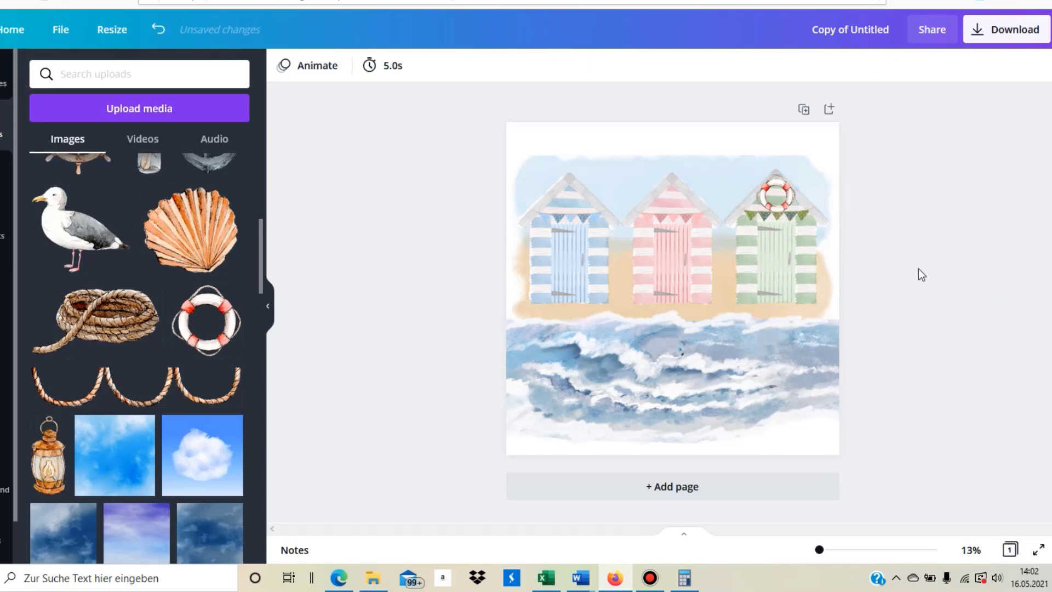
Duplicate the life ring onto the gables of the pink and blue huts, aligned with the one on the green hut.
left_click(788, 211)
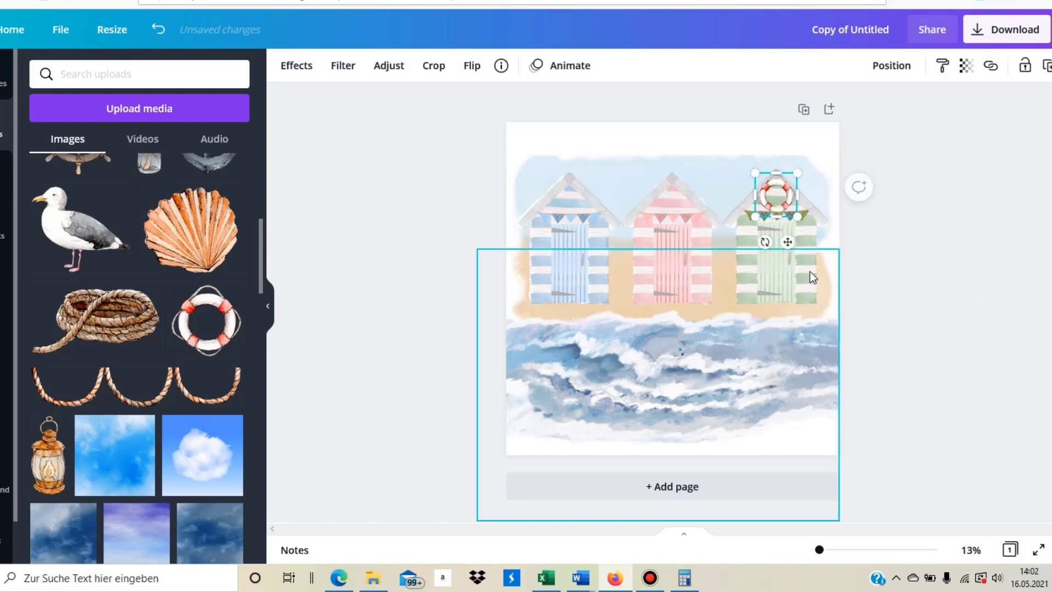
left_click_drag(777, 198, 668, 193)
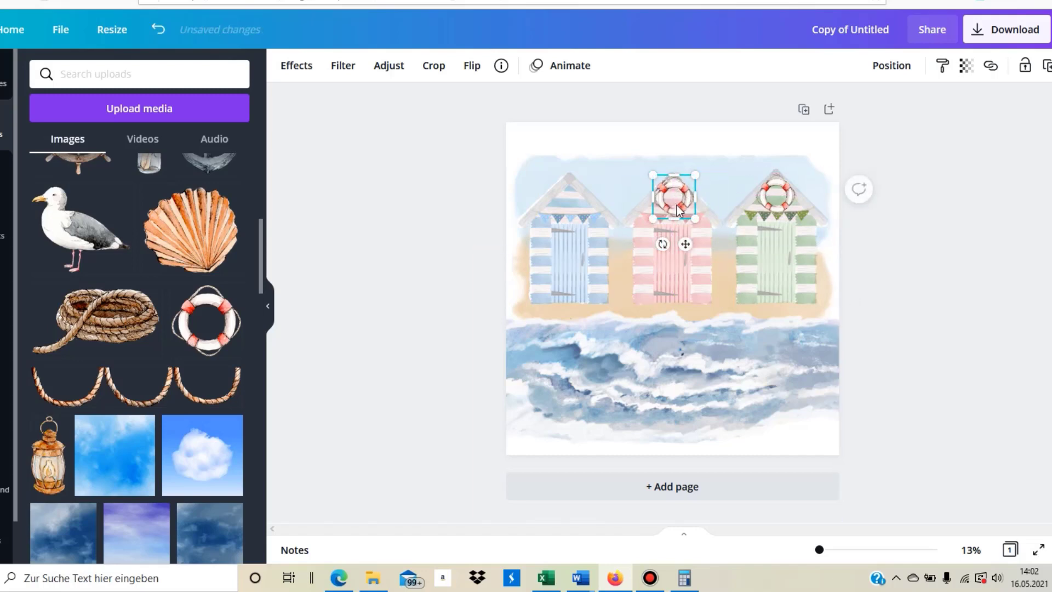
left_click_drag(672, 195, 572, 205)
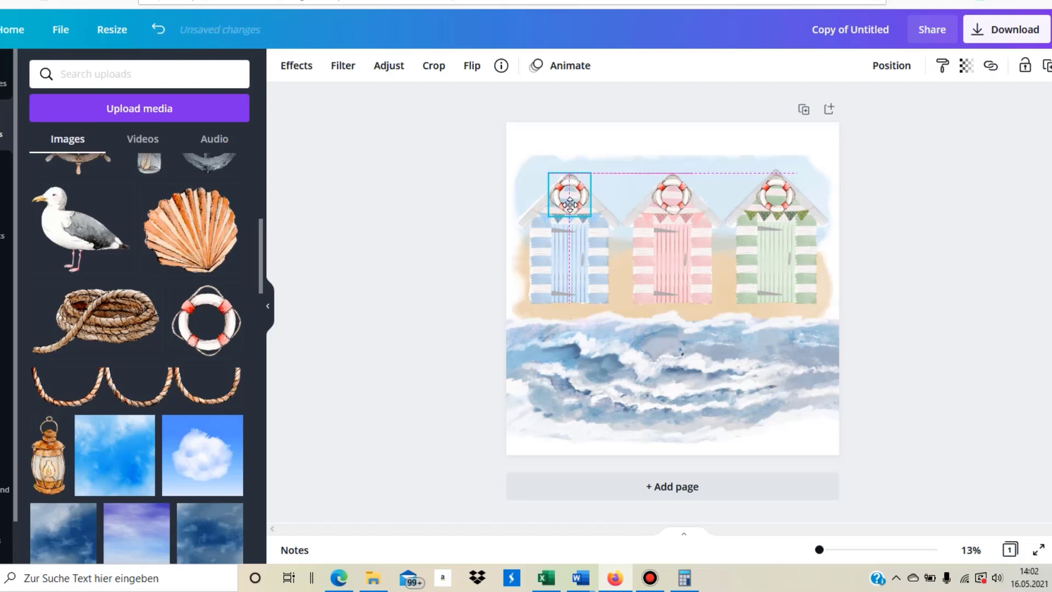
left_click_drag(570, 204, 570, 205)
left_click(930, 433)
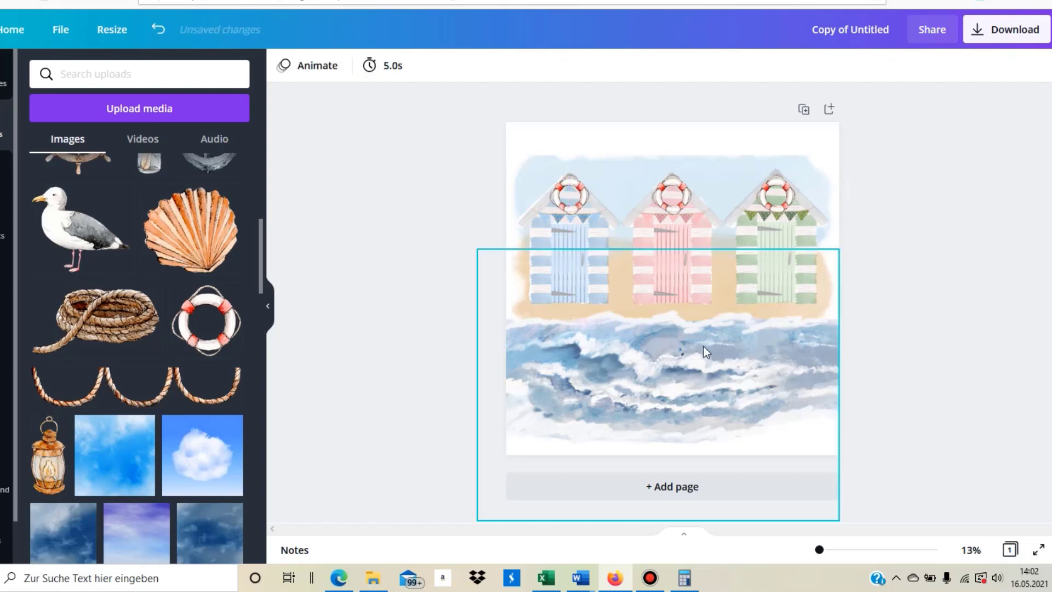
Add the seagull from the uploads, shrink it, and place it in the waves below the green hut.
scroll(68, 387, "up", 3)
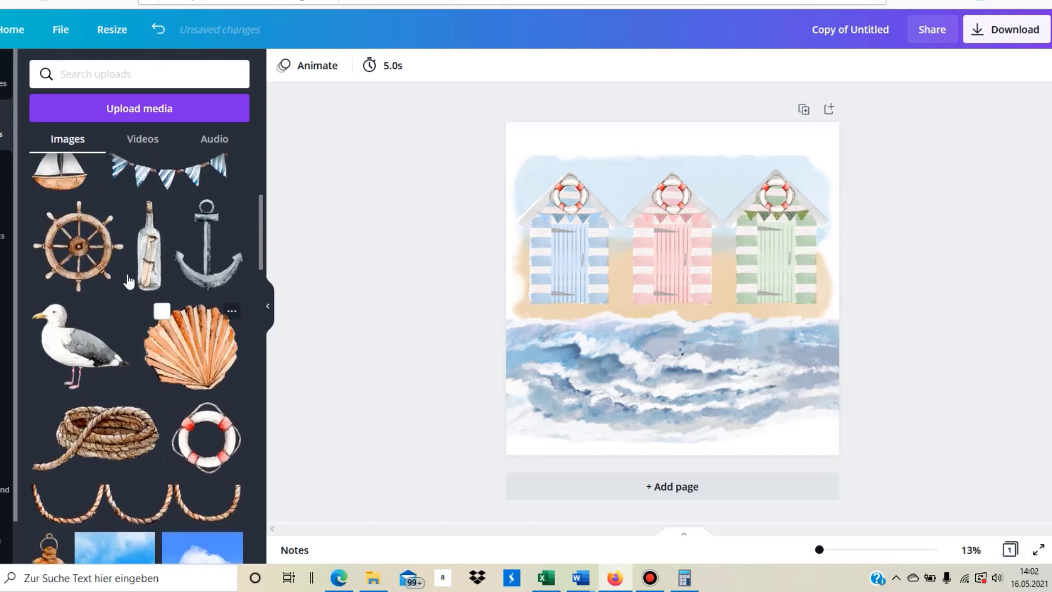
left_click(71, 386)
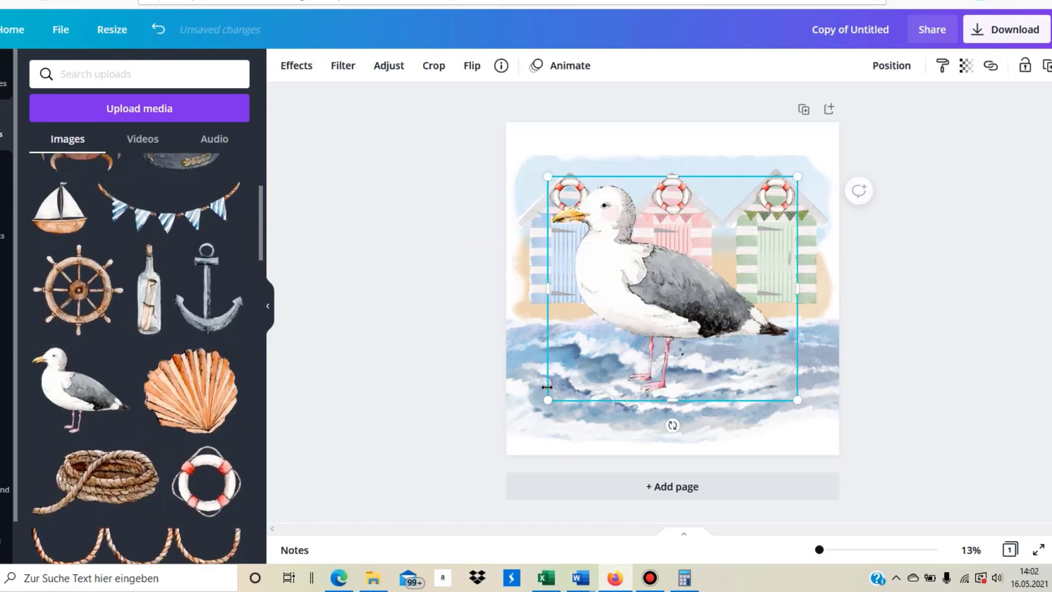
left_click_drag(557, 378, 759, 359)
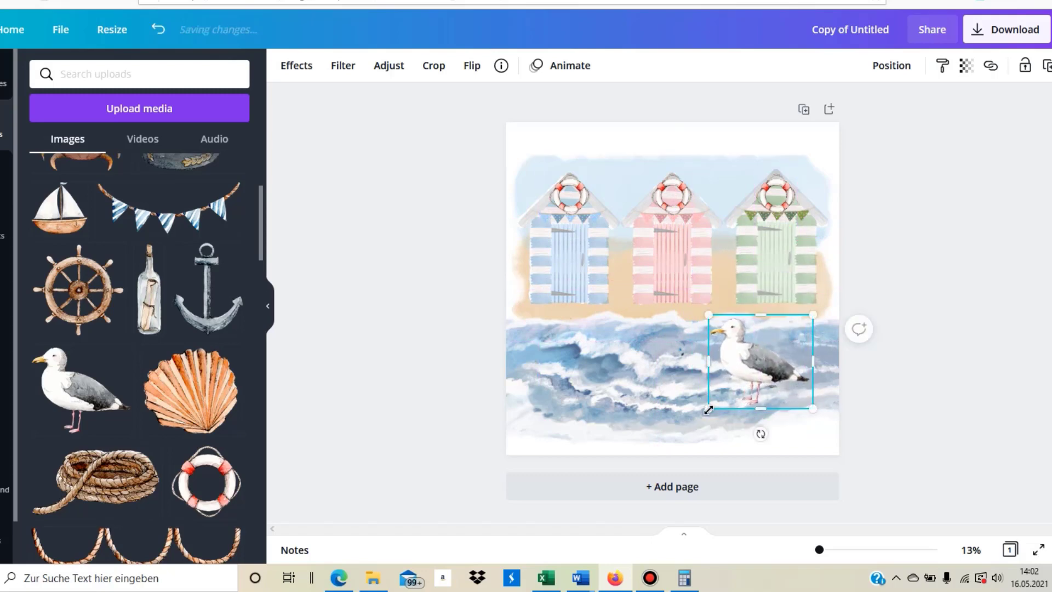
left_click_drag(708, 410, 718, 401)
left_click_drag(759, 358, 748, 357)
left_click(770, 508)
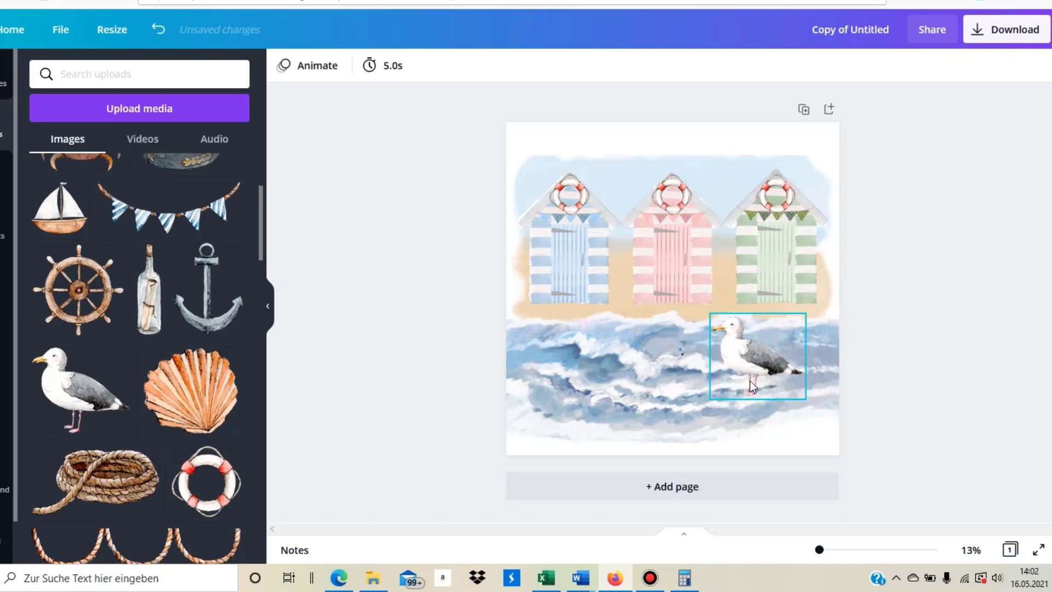
Add the message bottle, tilt it with its neck to the left, shrink it, and set it in the waves below the blue hut.
left_click(163, 300)
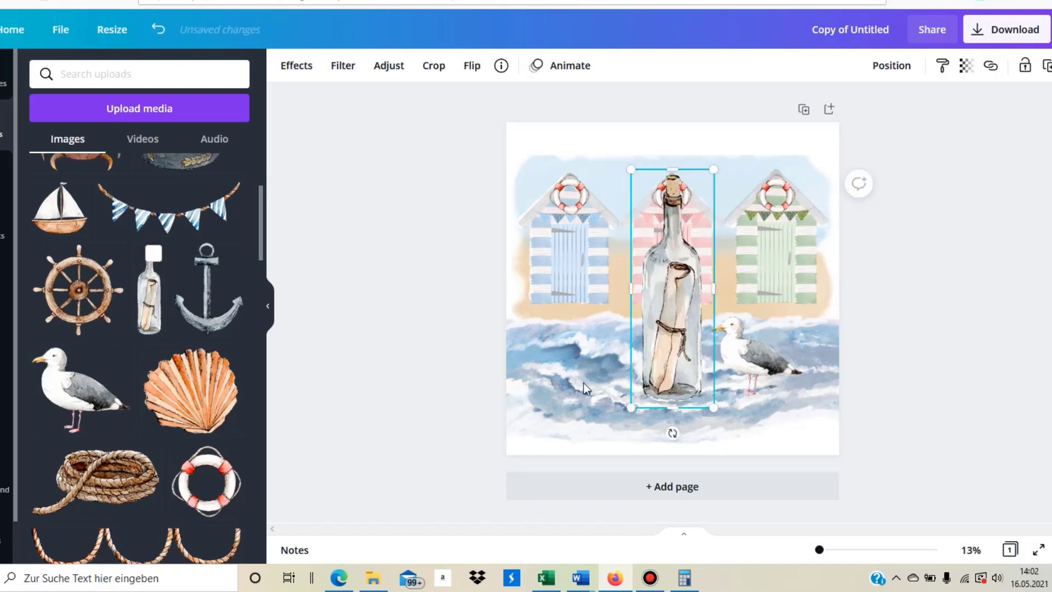
left_click_drag(674, 433, 751, 428)
left_click_drag(685, 406, 705, 328)
left_click_drag(679, 274, 617, 351)
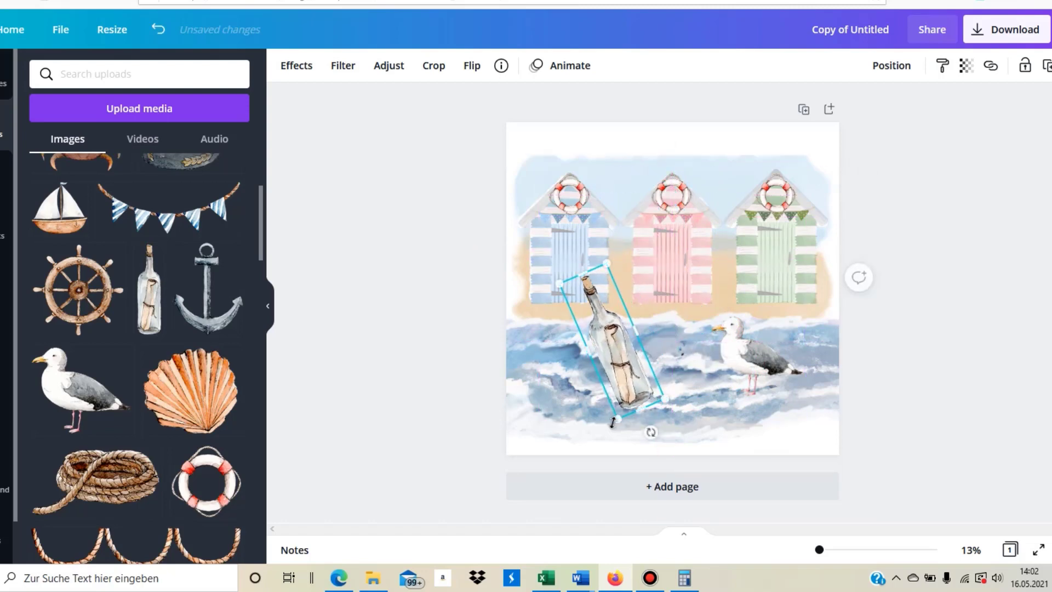
left_click_drag(614, 422, 616, 374)
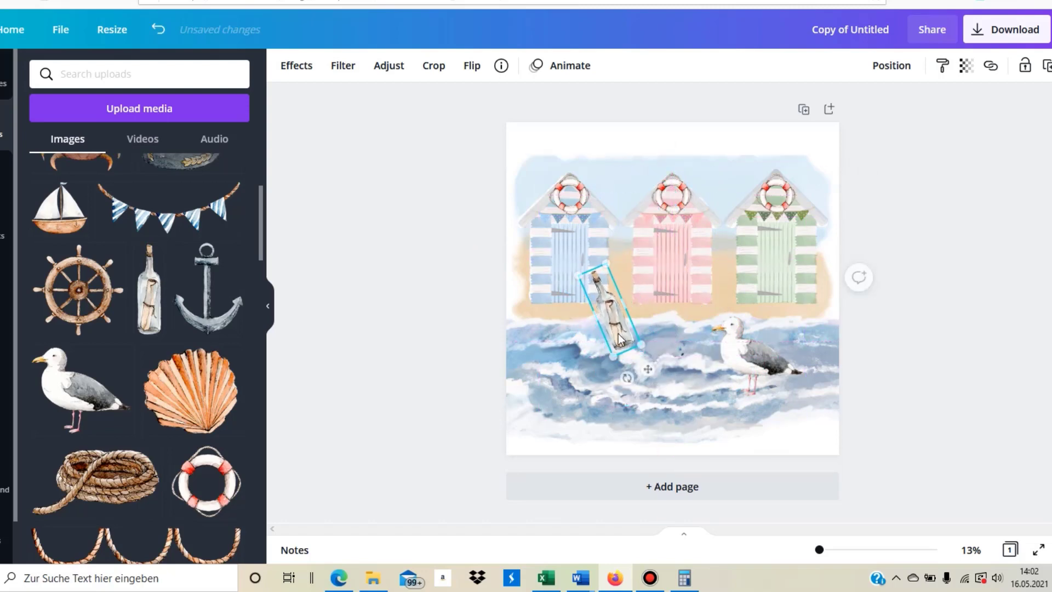
left_click_drag(617, 326, 619, 374)
Shift the seagull and the message bottle slightly up and to the left in the waves.
left_click(737, 351)
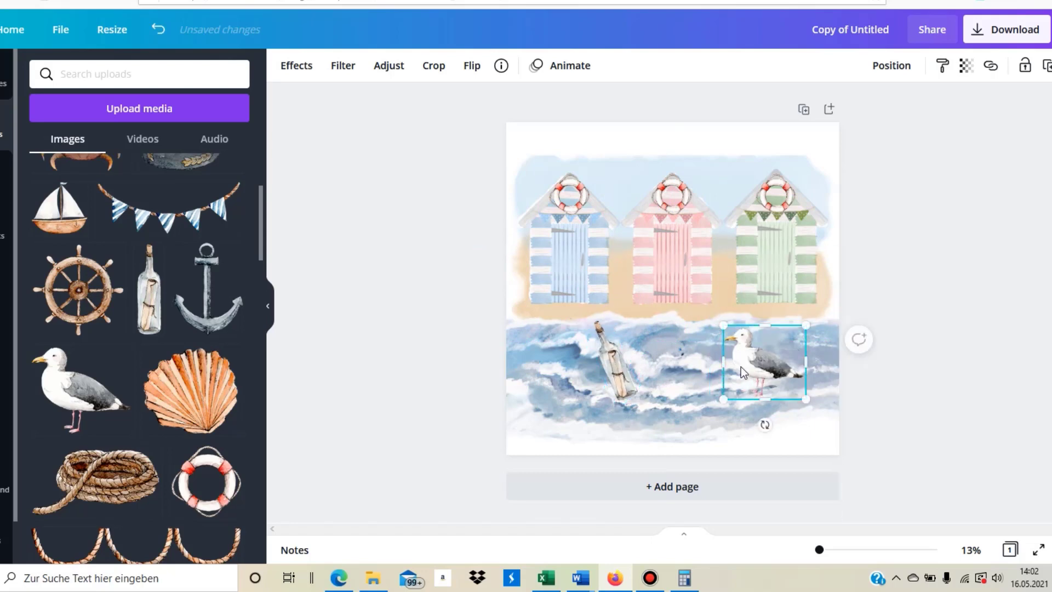
left_click_drag(743, 373, 729, 362)
left_click_drag(615, 363, 609, 353)
Add a second copy of the grey-blue waves over the page's lower part, covering the seagull's legs and the bottle's base.
scroll(184, 357, "up", 3)
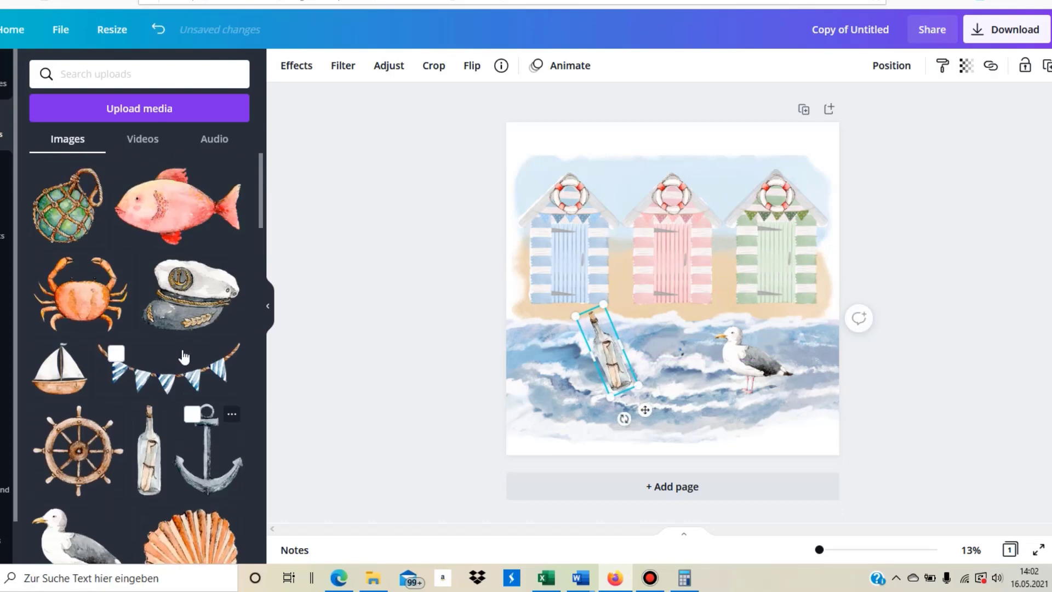
scroll(183, 356, "down", 3)
scroll(165, 367, "down", 6)
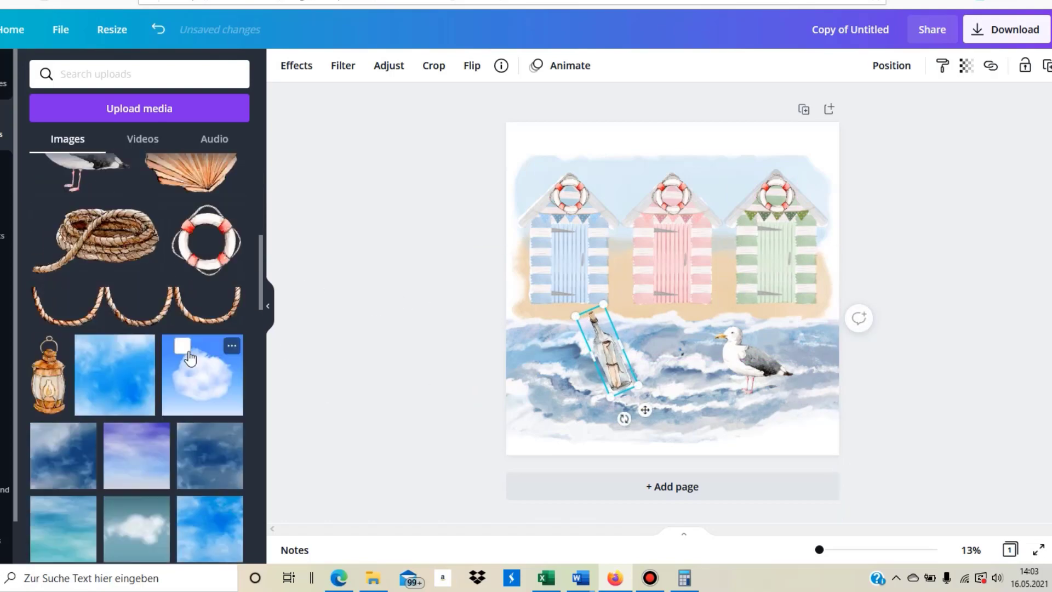
scroll(186, 351, "up", 8)
scroll(175, 346, "down", 10)
scroll(164, 321, "up", 1)
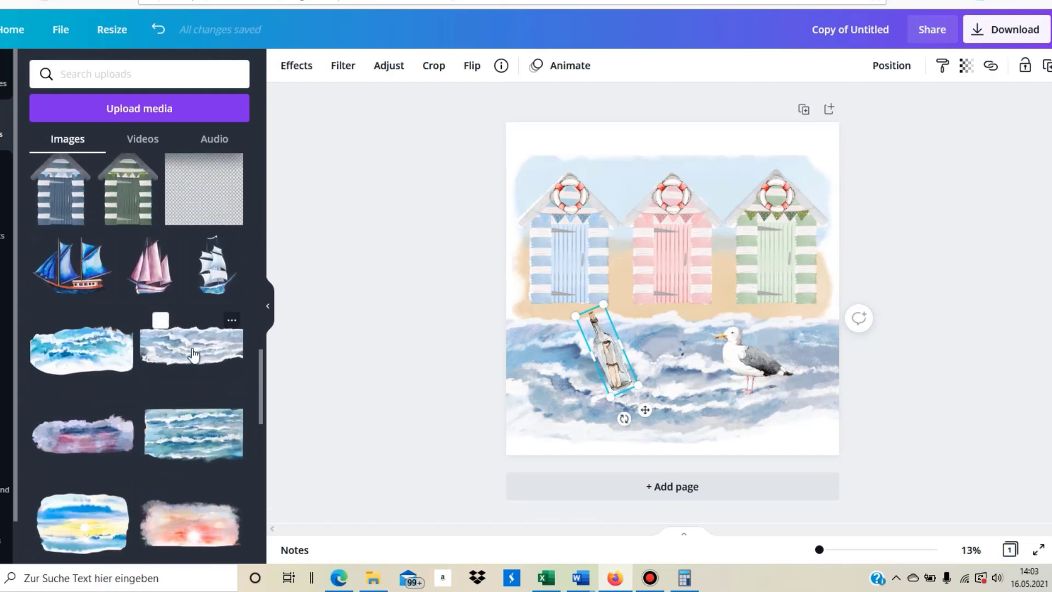
left_click(165, 329)
left_click_drag(631, 279, 606, 424)
left_click(474, 390)
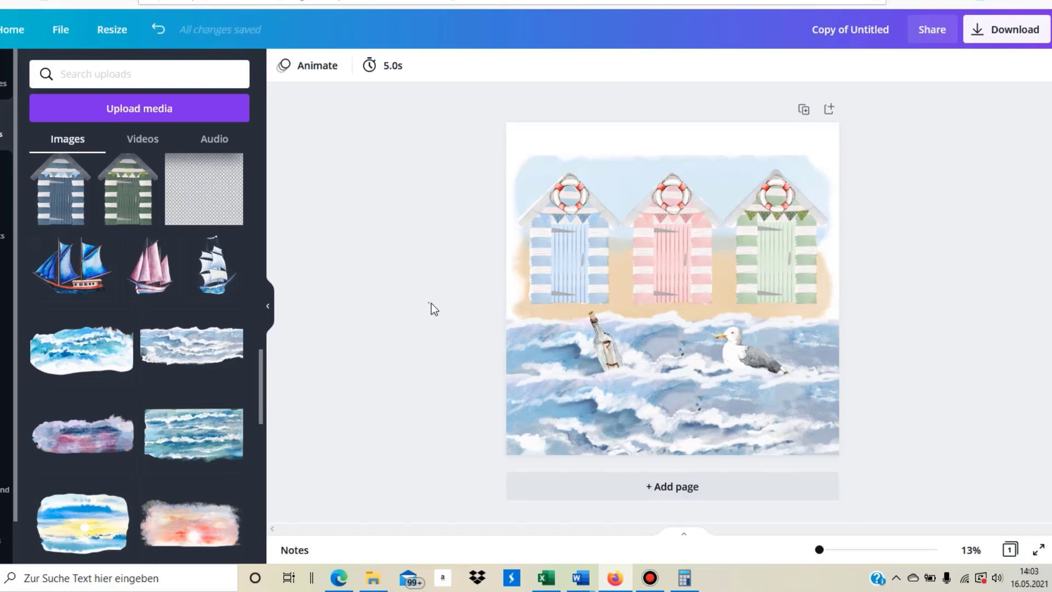
Try placing a shrunken anchor beside the green hut's gable, and delete it.
scroll(141, 242, "up", 10)
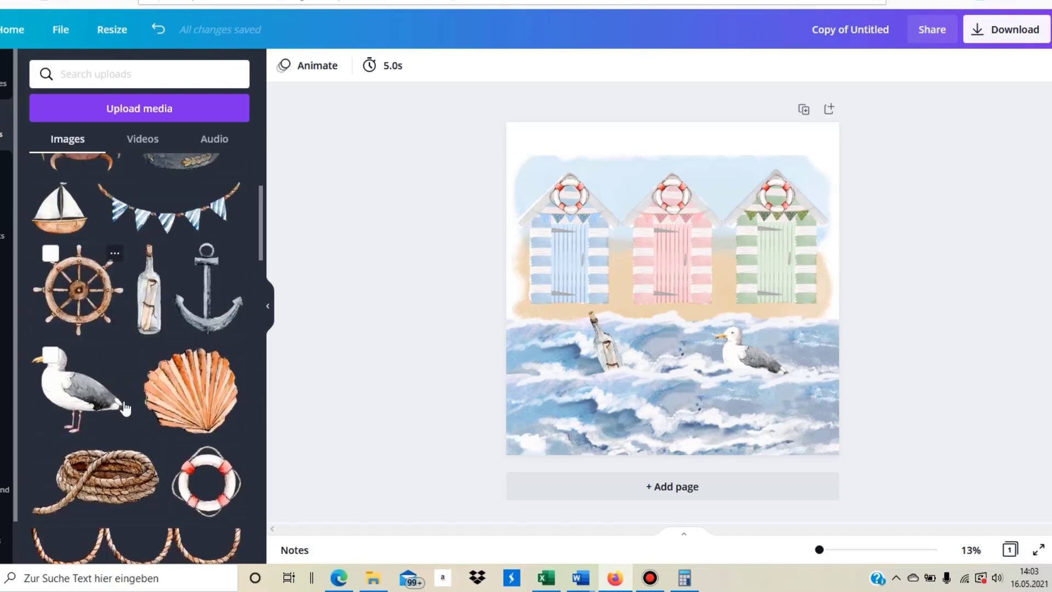
scroll(125, 408, "up", 3)
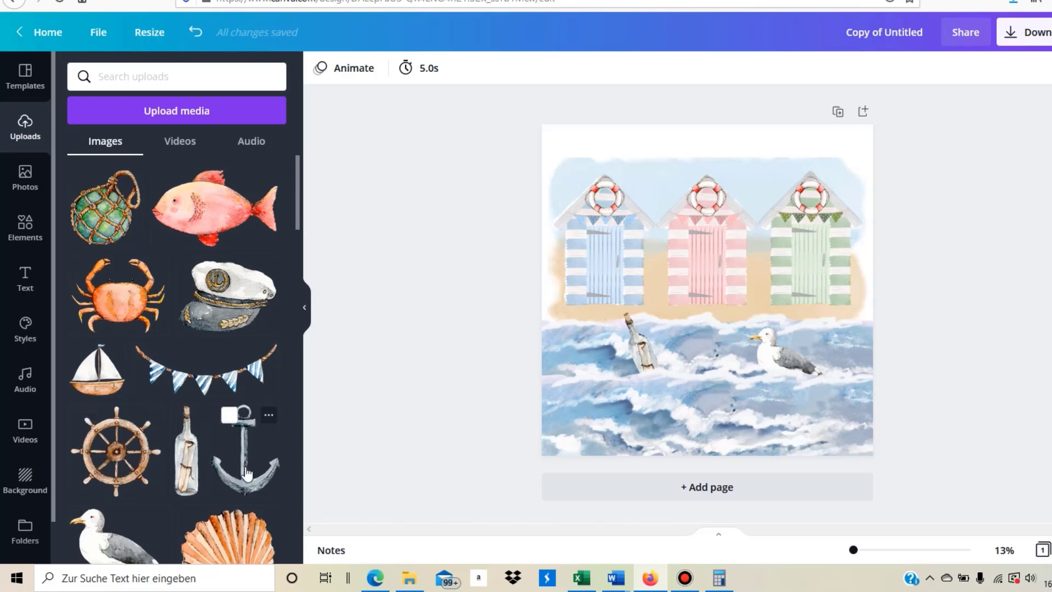
left_click(246, 475)
left_click_drag(623, 404, 779, 216)
left_click(915, 224)
left_click(777, 197)
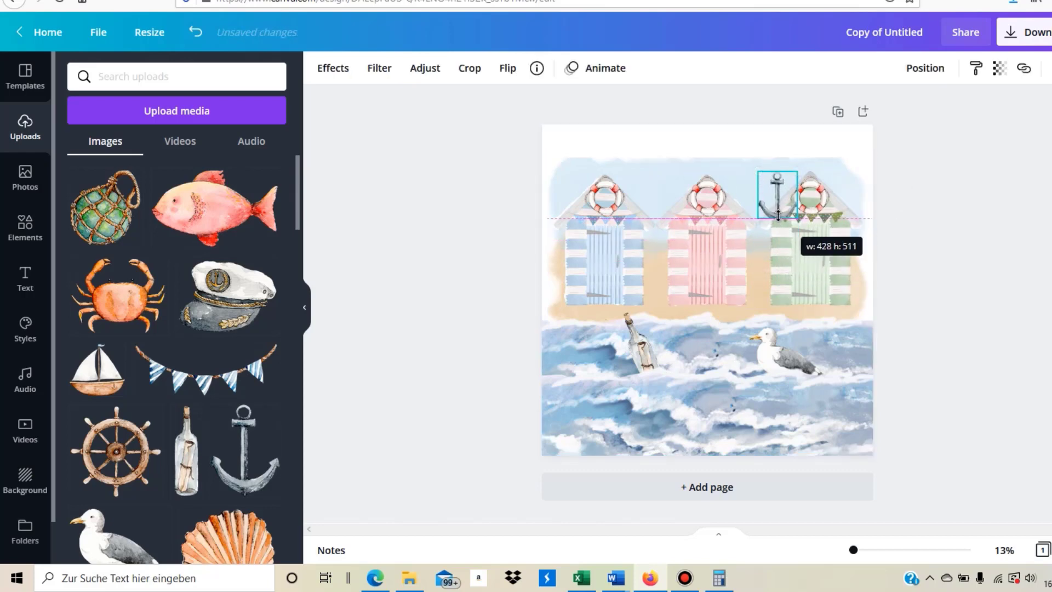
key("Delete")
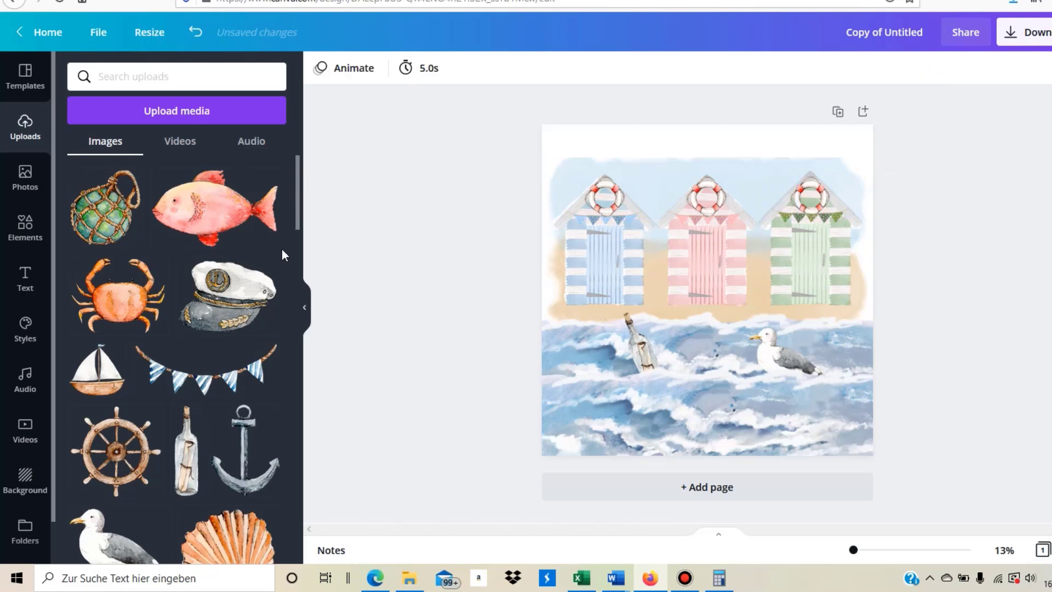
Add the anchor again, shrink it, and center it on the upper part of the pink hut's door.
left_click(233, 468)
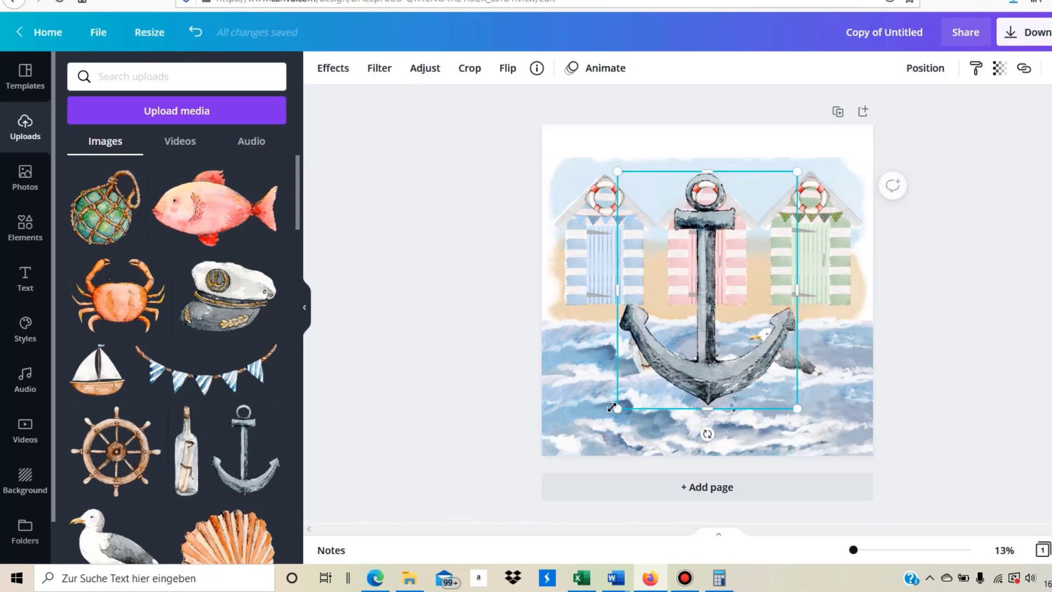
left_click_drag(617, 406, 700, 271)
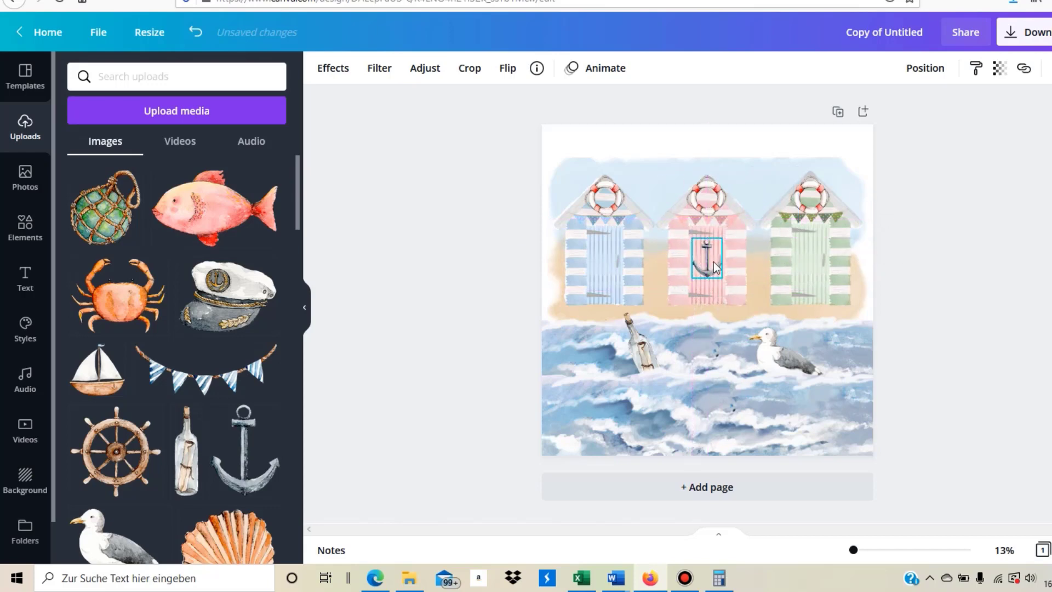
left_click(995, 330)
left_click_drag(704, 266, 702, 253)
left_click(951, 273)
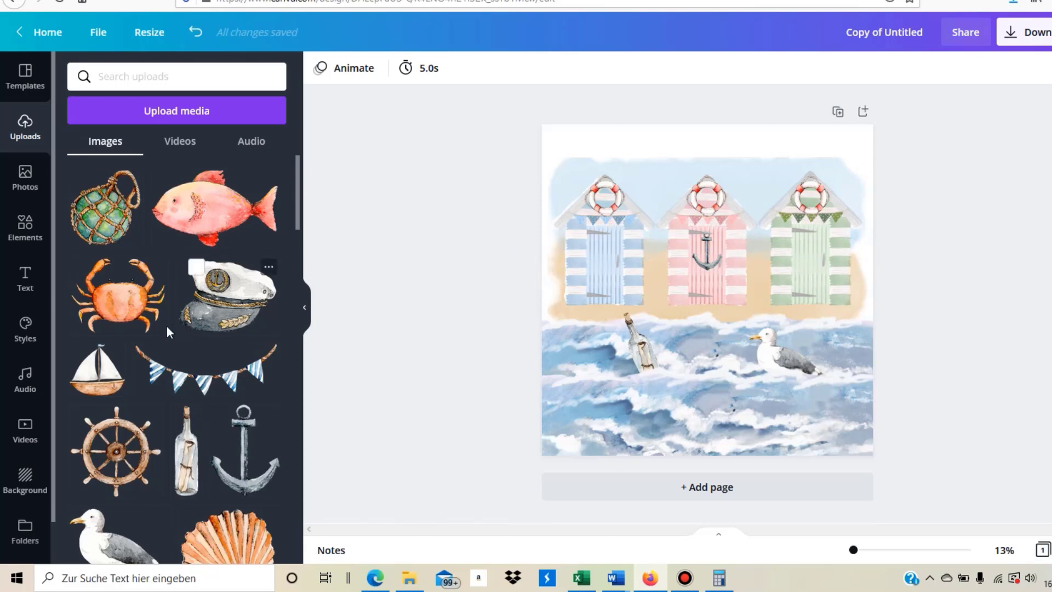
Add the ship's wheel, shrink it, and center it on the green hut's door, level with the anchor.
left_click(115, 445)
left_click_drag(580, 414, 809, 262)
left_click(913, 310)
left_click(786, 253)
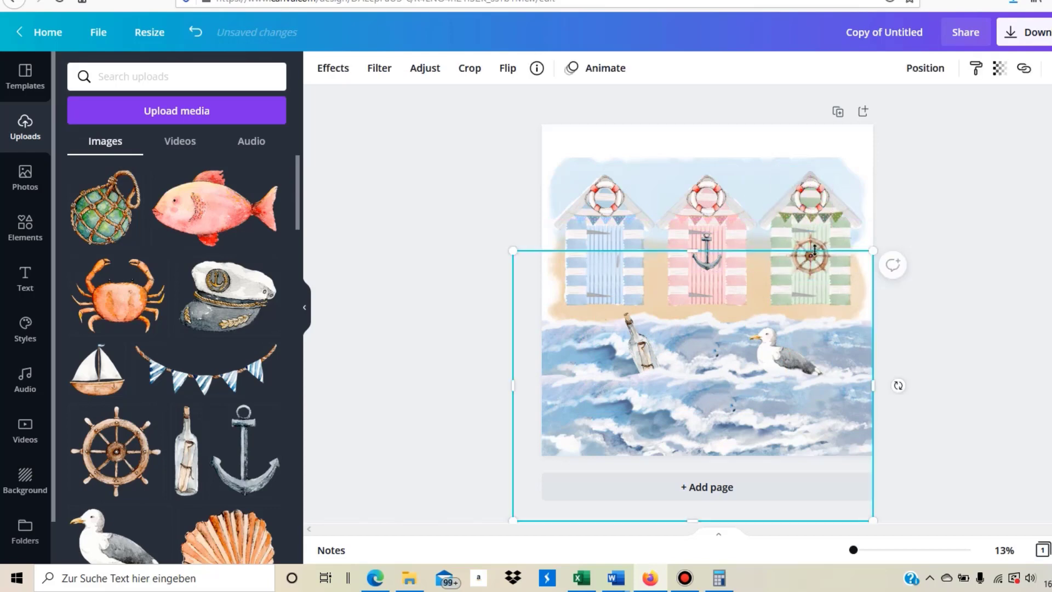
left_click(814, 235)
left_click_drag(785, 281, 813, 253)
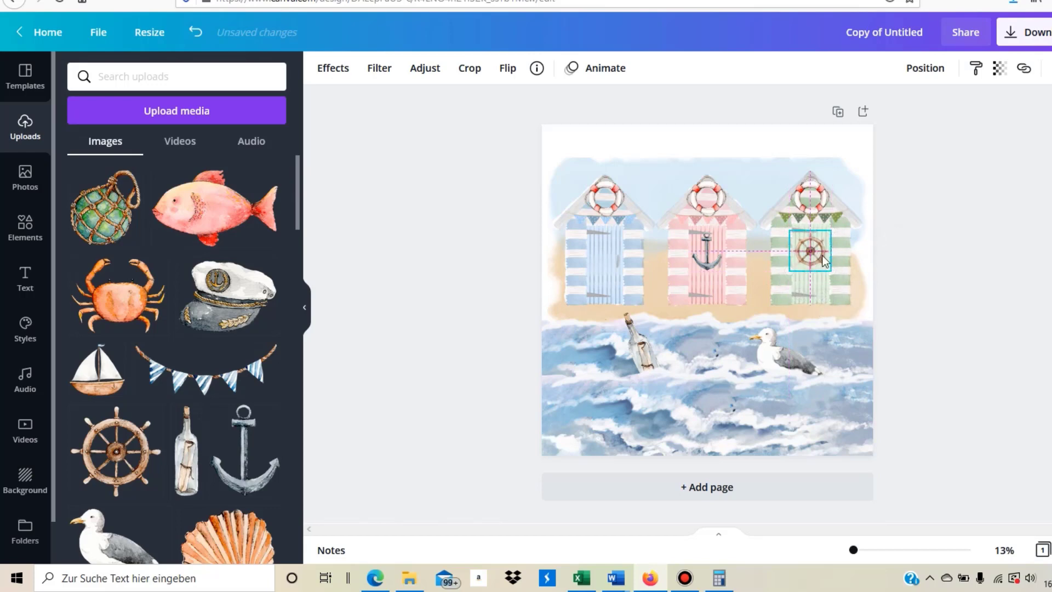
left_click(963, 338)
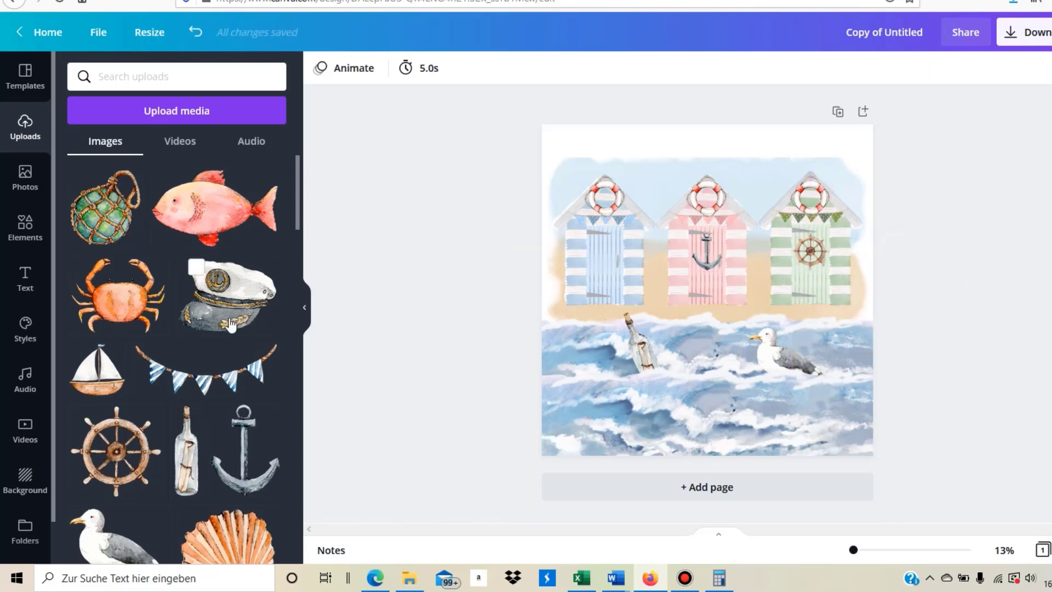
scroll(165, 329, "down", 3)
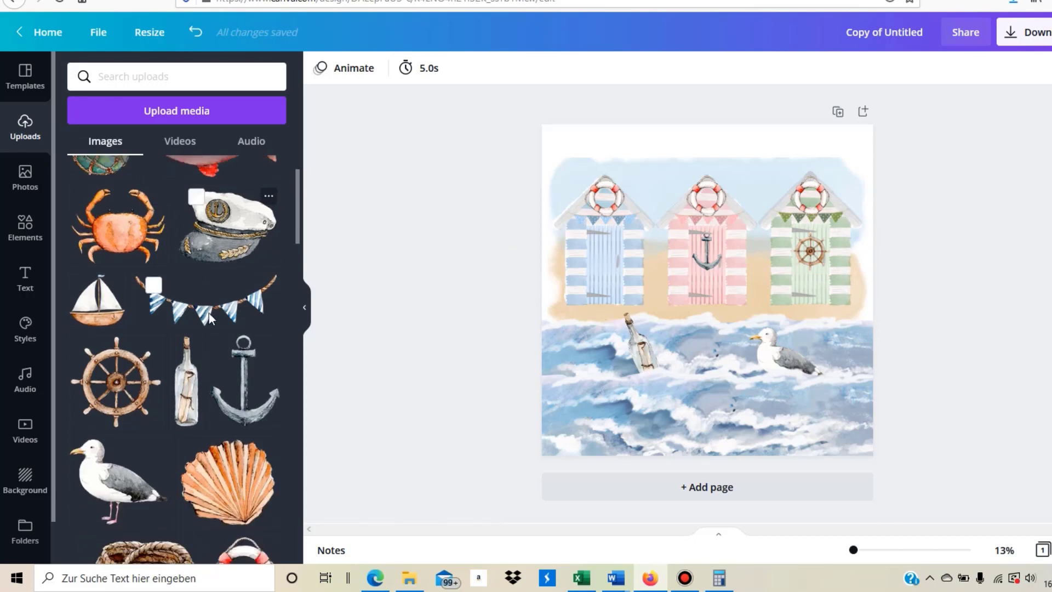
Try placing a shrunken scallop shell on the blue hut's door, and delete it.
scroll(224, 408, "down", 2)
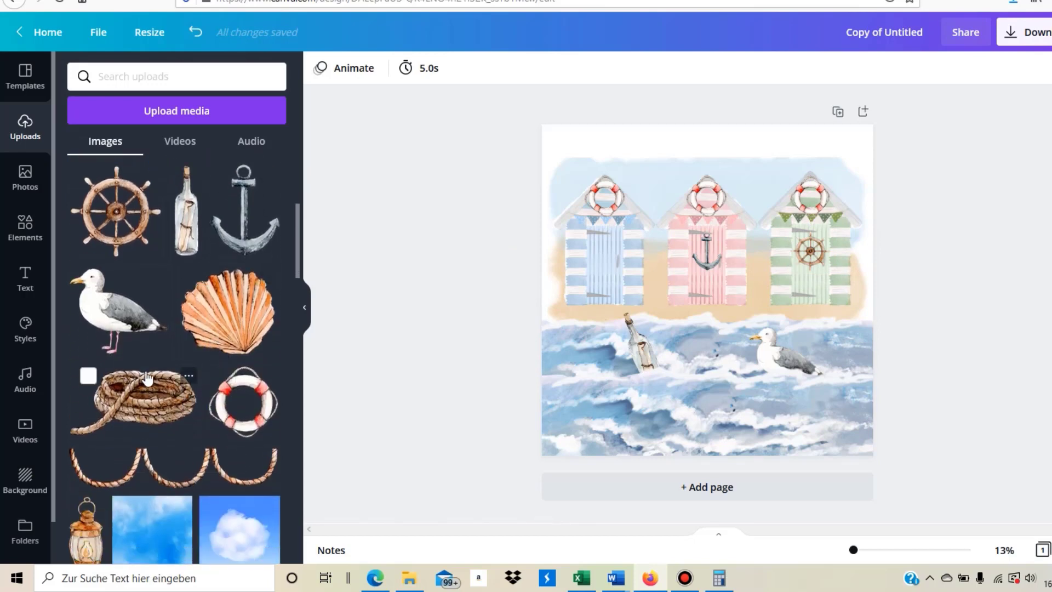
scroll(142, 355, "up", 4)
scroll(103, 324, "down", 10)
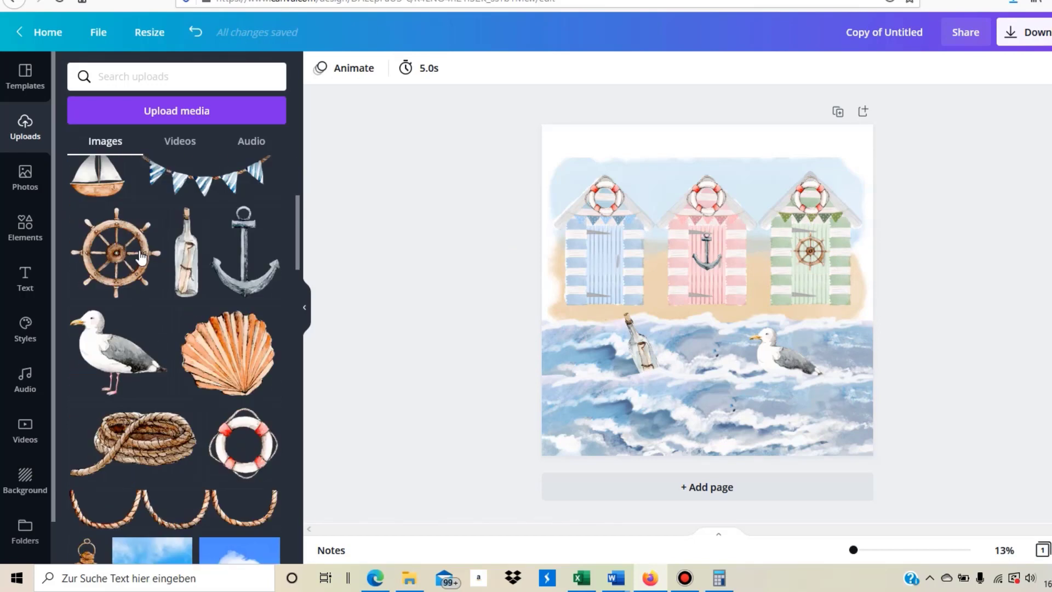
scroll(107, 322, "up", 8)
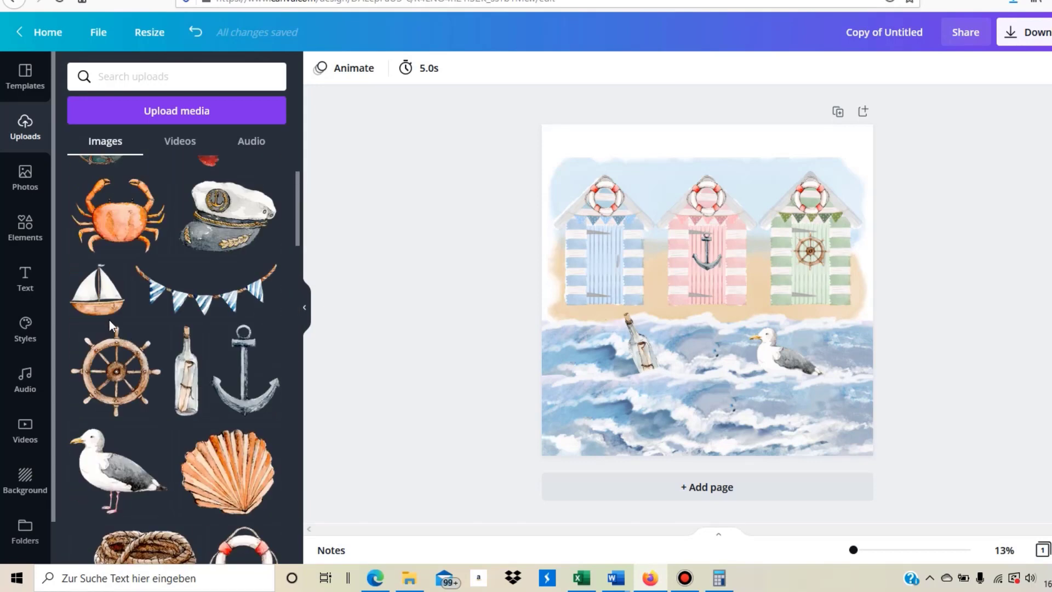
scroll(125, 381, "up", 2)
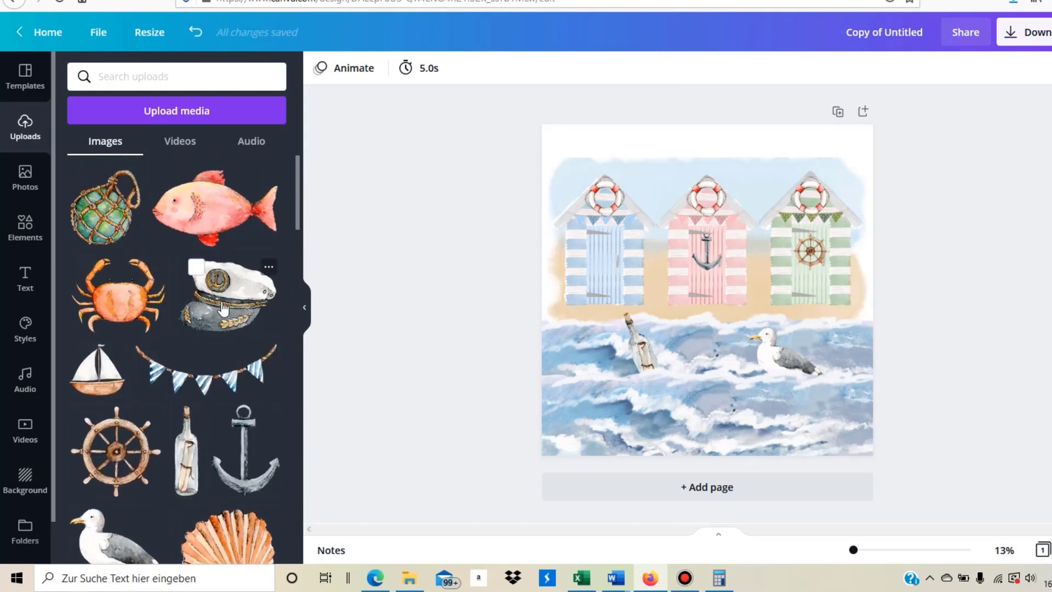
scroll(165, 396, "down", 1)
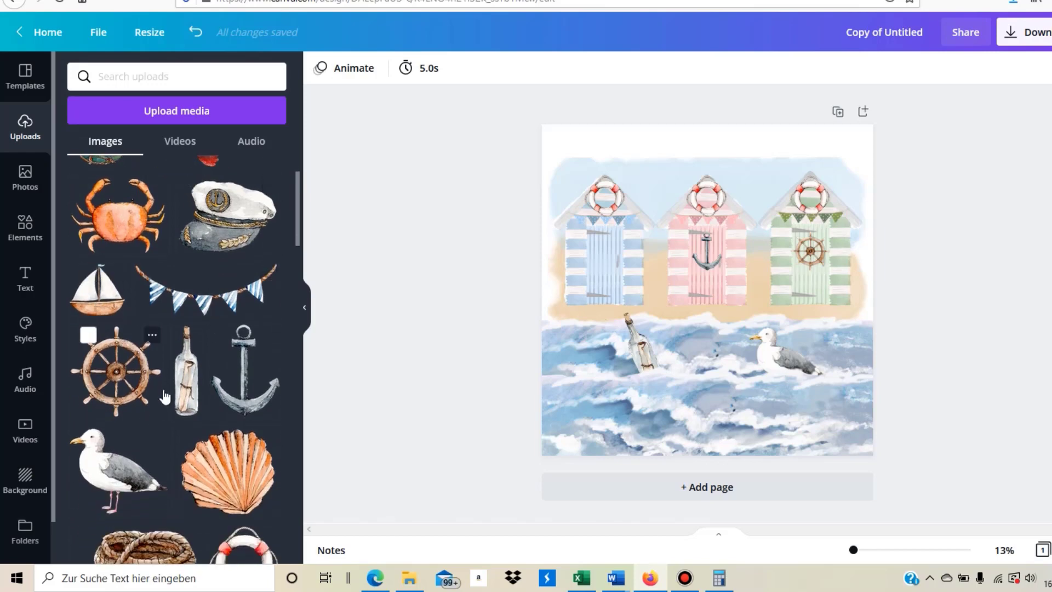
scroll(224, 384, "down", 1)
left_click(228, 392)
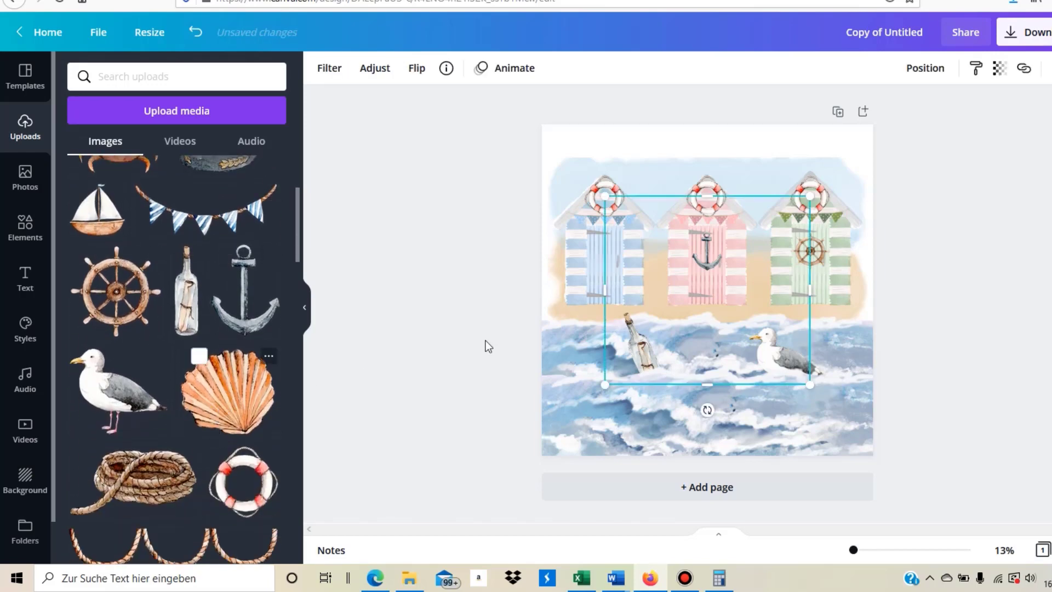
left_click_drag(605, 385, 598, 256)
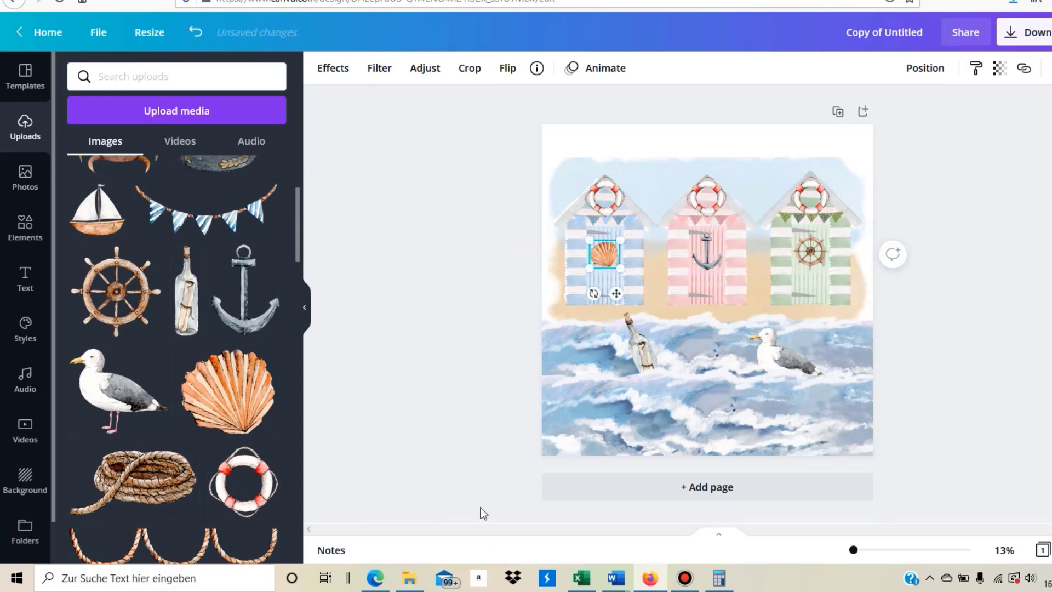
key("Delete")
Duplicate the green hut's ship's wheel and center the copy on the blue hut's door at the same height.
left_click(809, 256)
left_click_drag(817, 247, 611, 251)
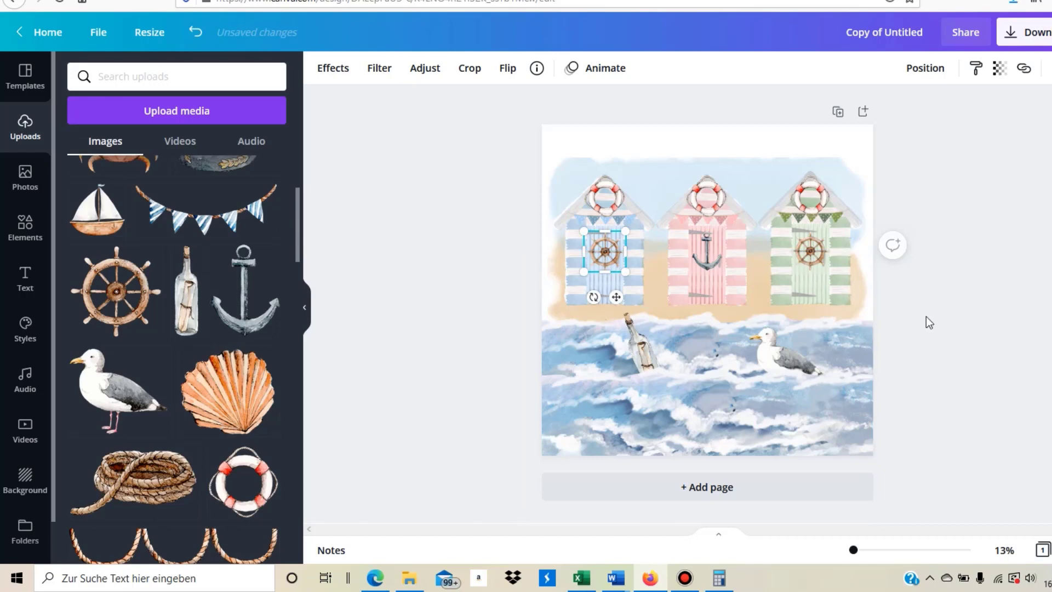
left_click(1036, 319)
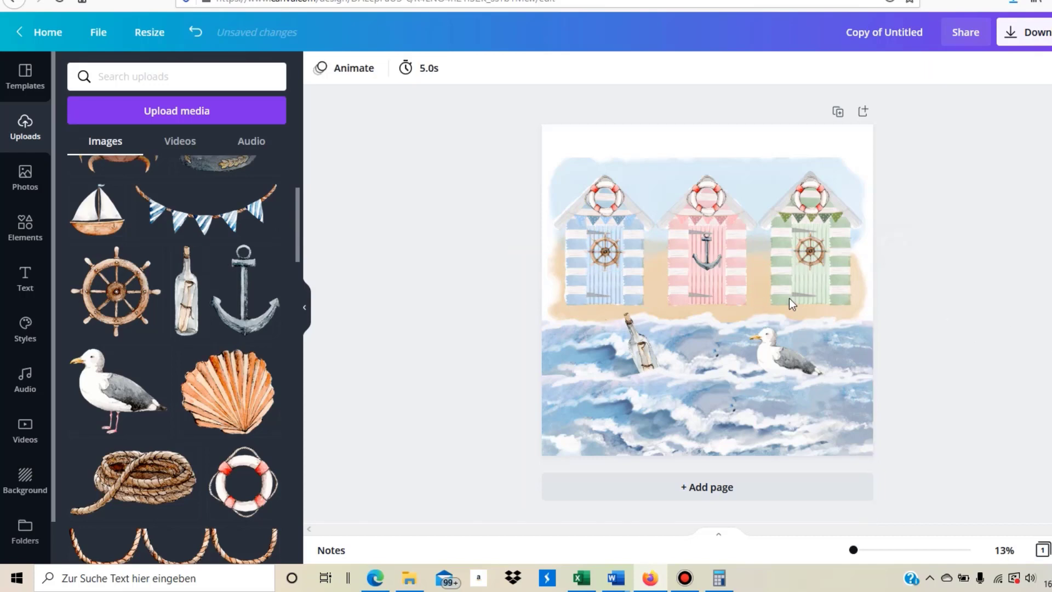
left_click(604, 254)
left_click(1001, 339)
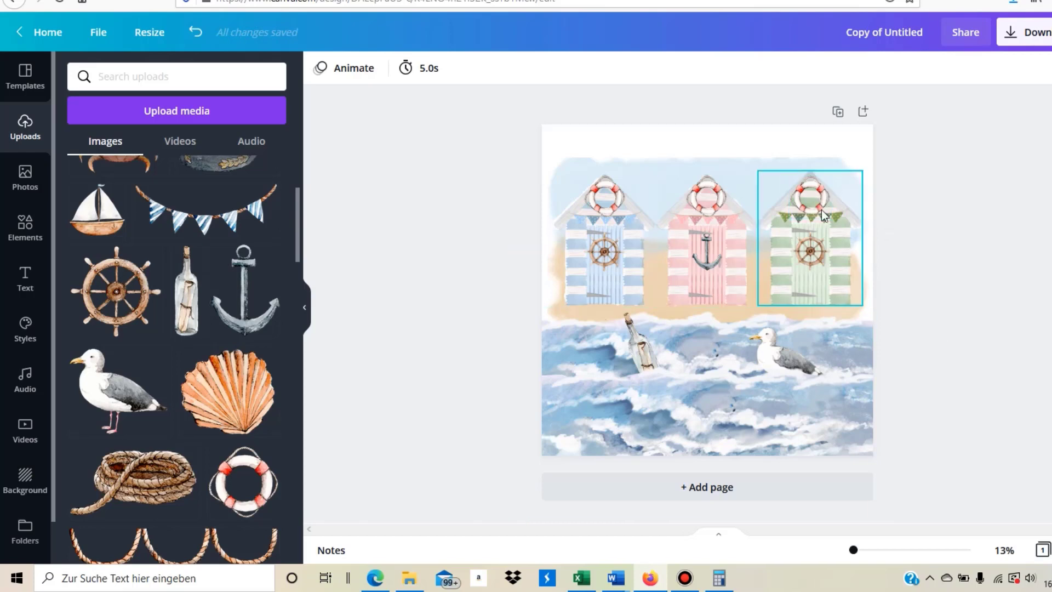
Add the scallop shell again, shrink it to a tiny size, and place it on the sand below the pink hut's right corner.
left_click(253, 407)
left_click_drag(604, 386, 734, 312)
left_click(952, 344)
left_click(761, 308)
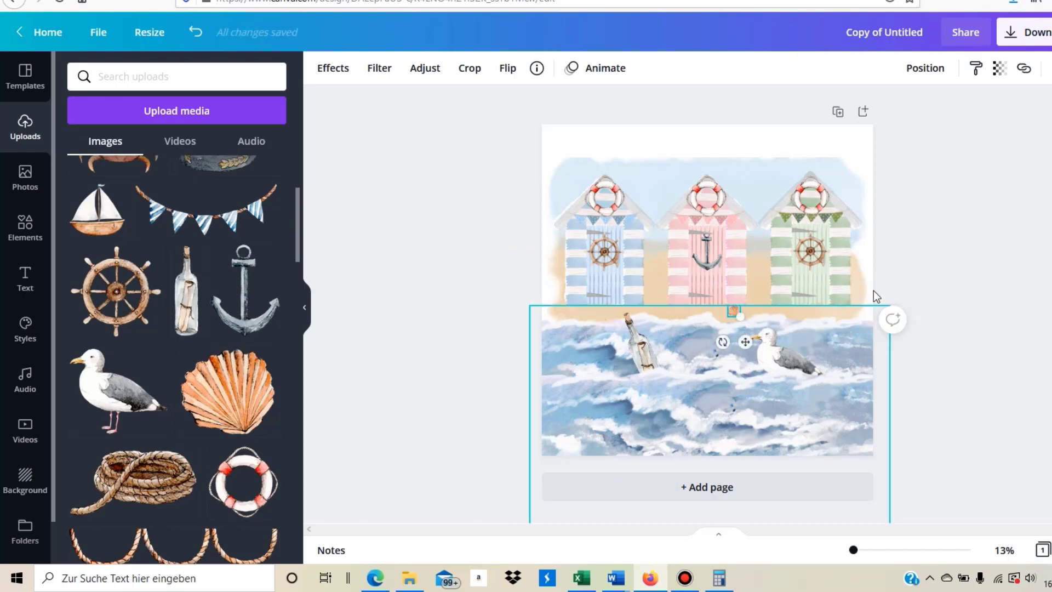
left_click(1033, 357)
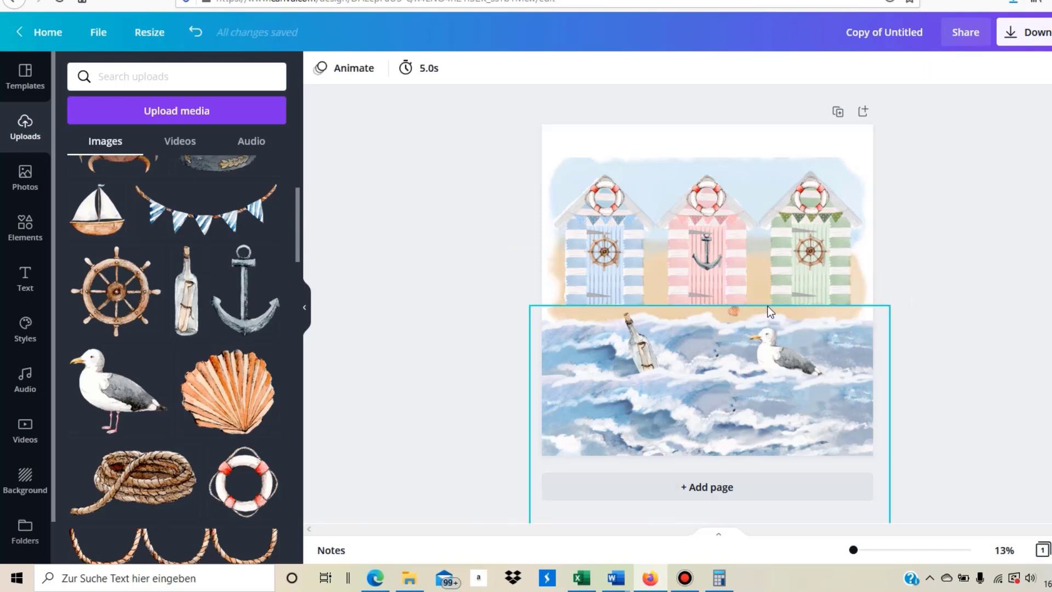
Duplicate the tiny shell three times, placing one copy on the sand to the right of each hut.
left_click(809, 254)
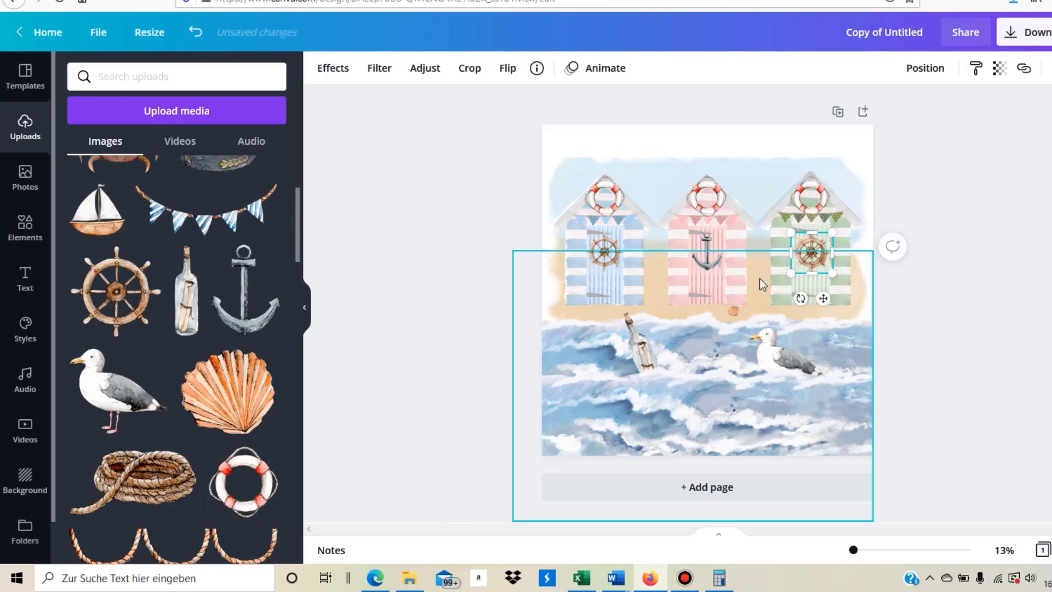
left_click(735, 312)
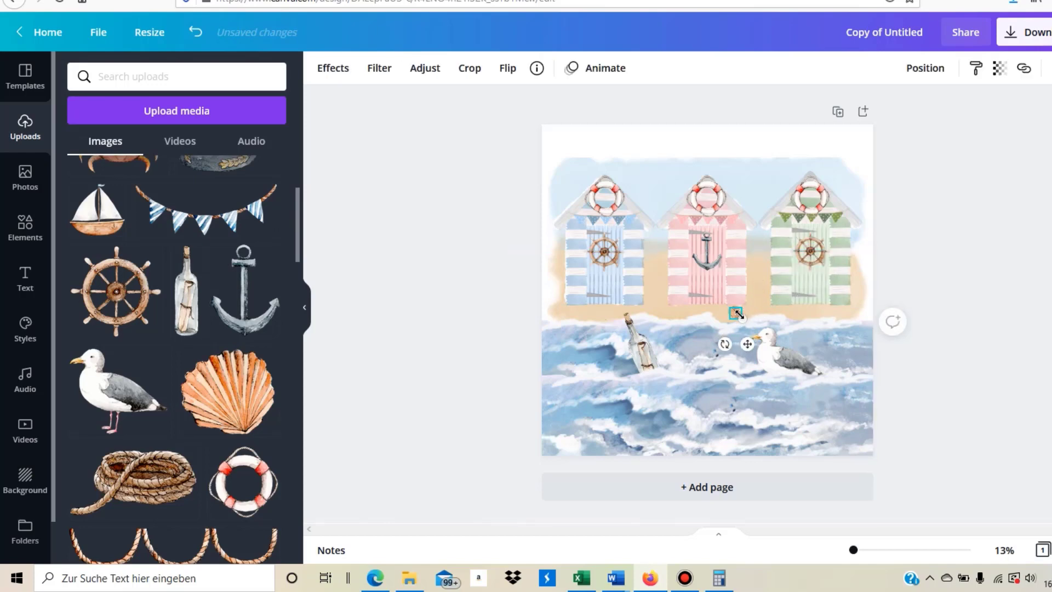
left_click_drag(737, 314, 649, 277)
left_click(963, 353)
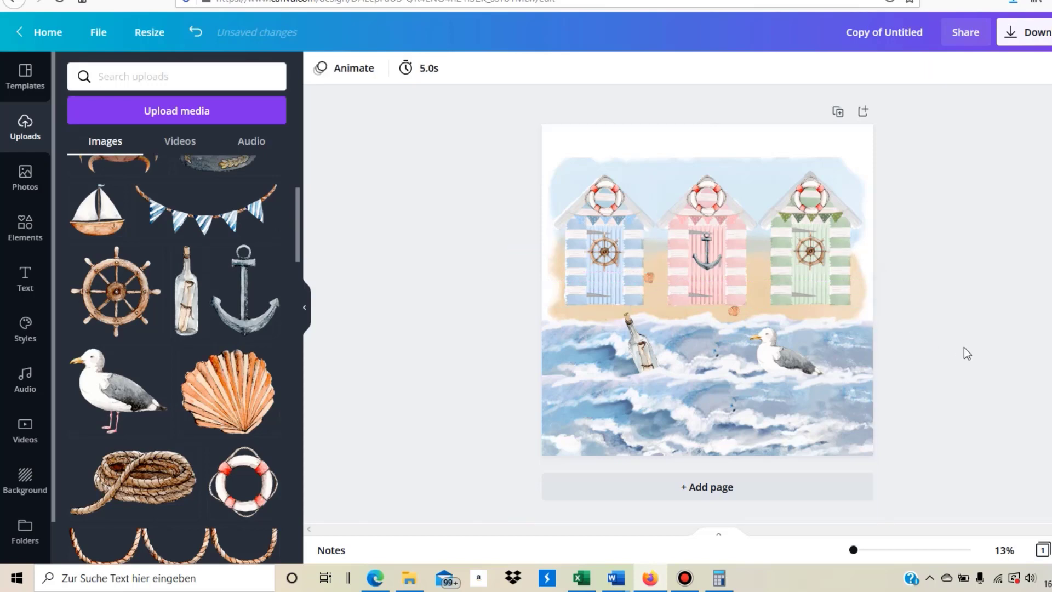
left_click(734, 311)
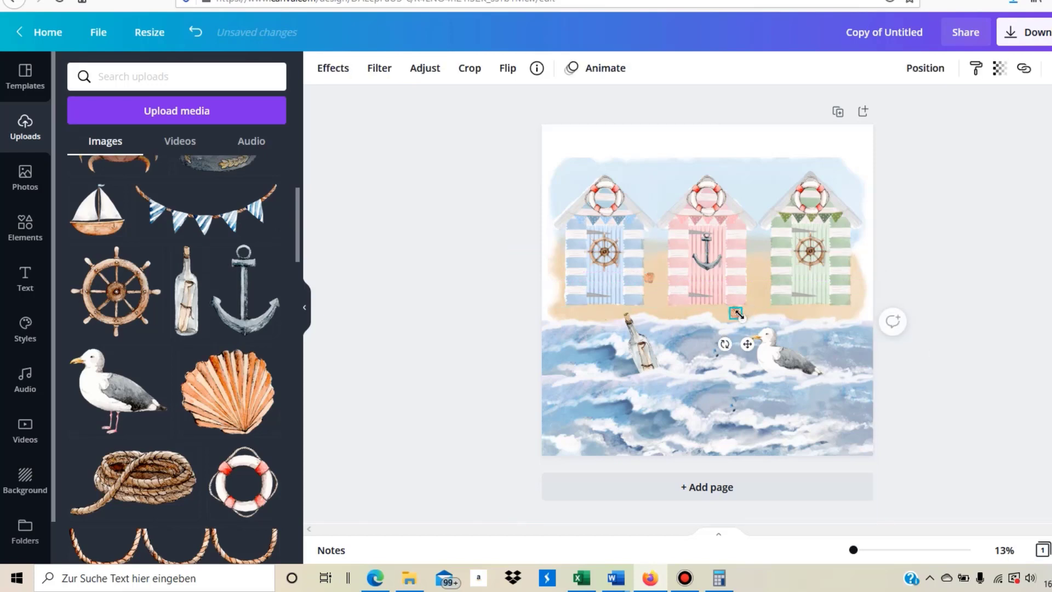
left_click_drag(737, 319, 857, 291)
left_click(943, 372)
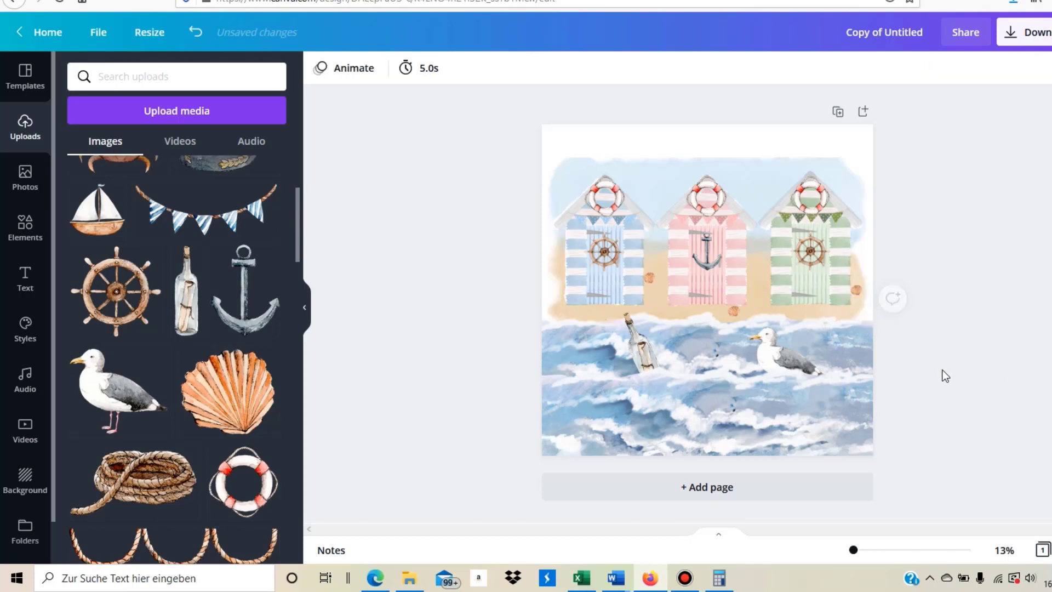
left_click(735, 312)
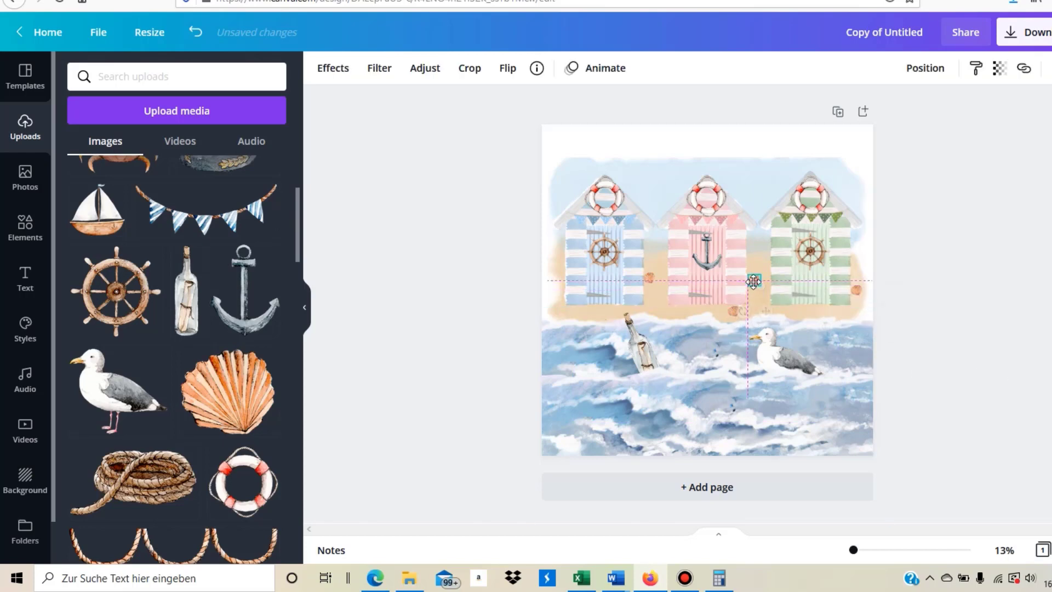
left_click(984, 357)
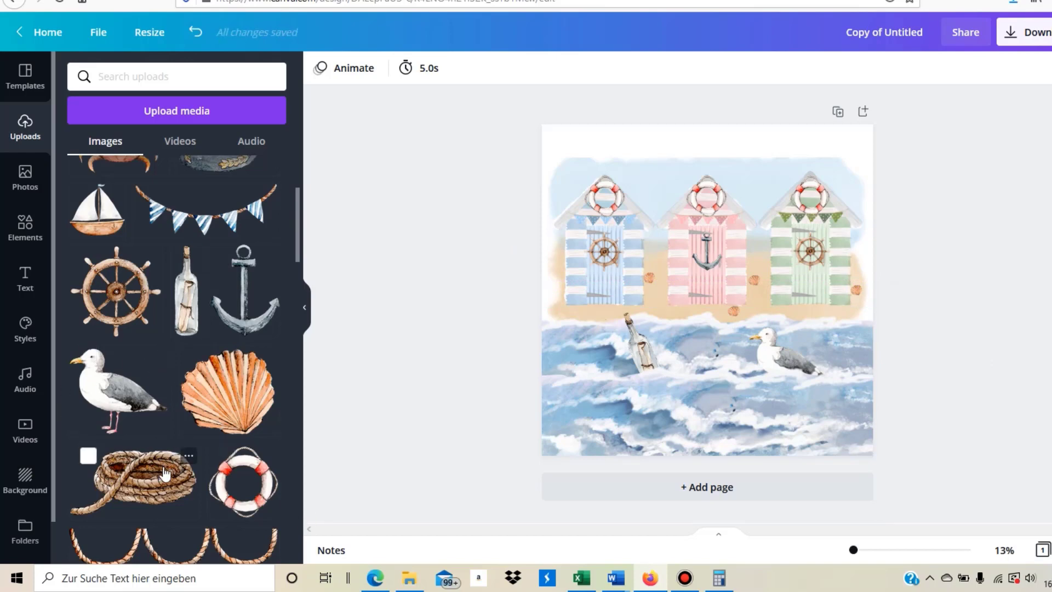
Add the coiled rope, shrink it, and place it on the sand between the pink and green huts.
left_click(87, 455)
left_click_drag(626, 331, 752, 309)
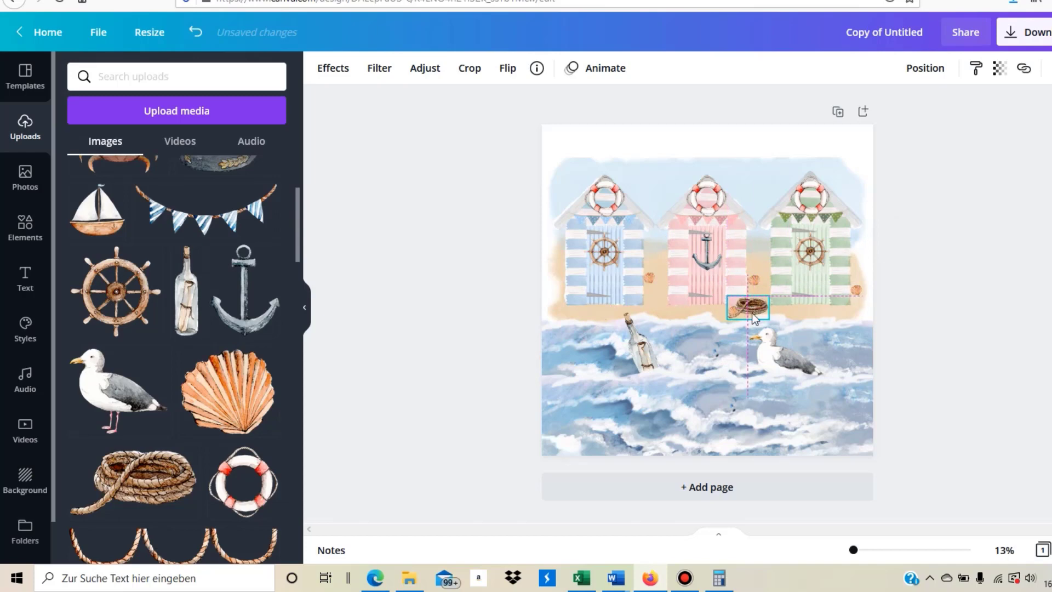
left_click(1046, 399)
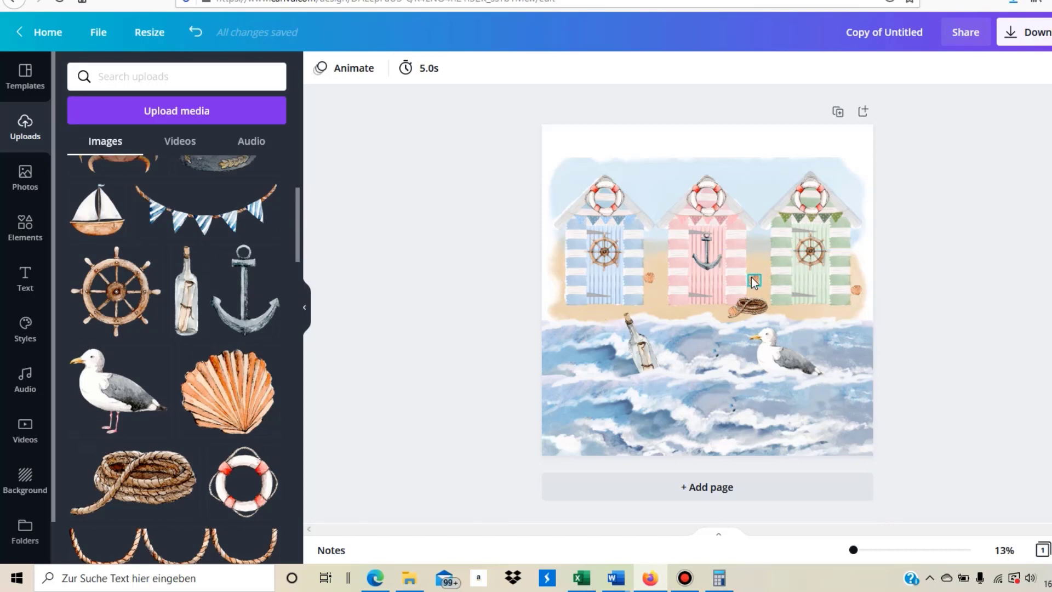
Gather the shell copies from beside the huts into the coiled rope on the sand.
left_click_drag(749, 307, 752, 310)
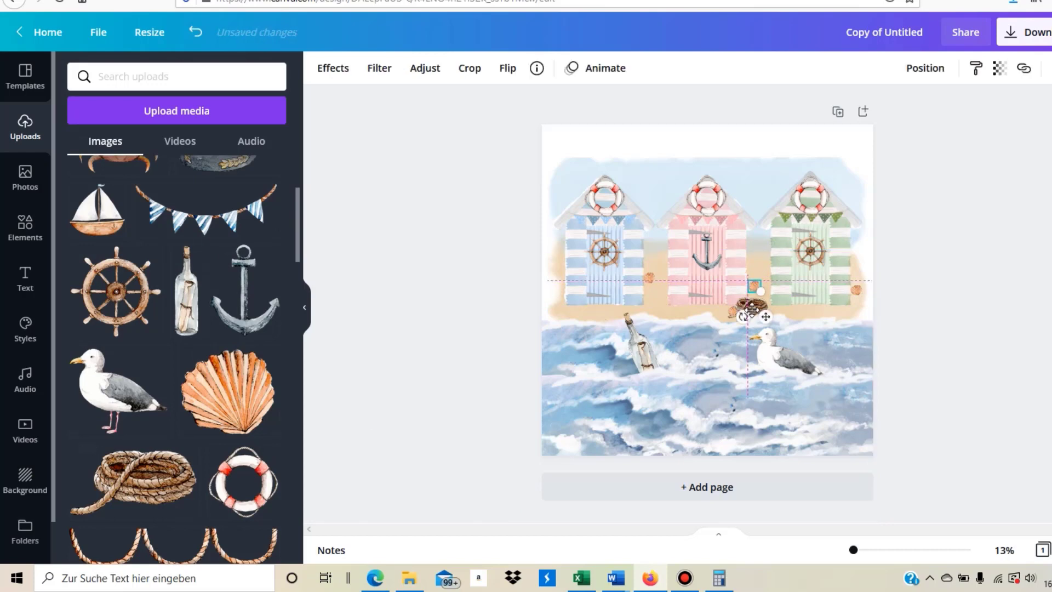
left_click(942, 317)
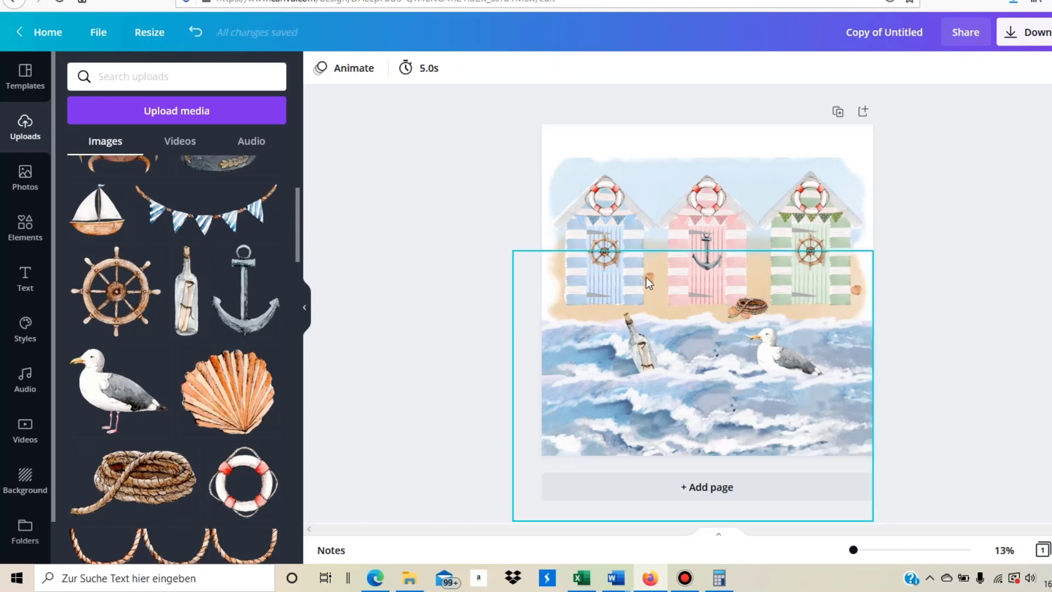
left_click_drag(750, 308, 751, 302)
left_click(953, 378)
left_click_drag(860, 294, 760, 304)
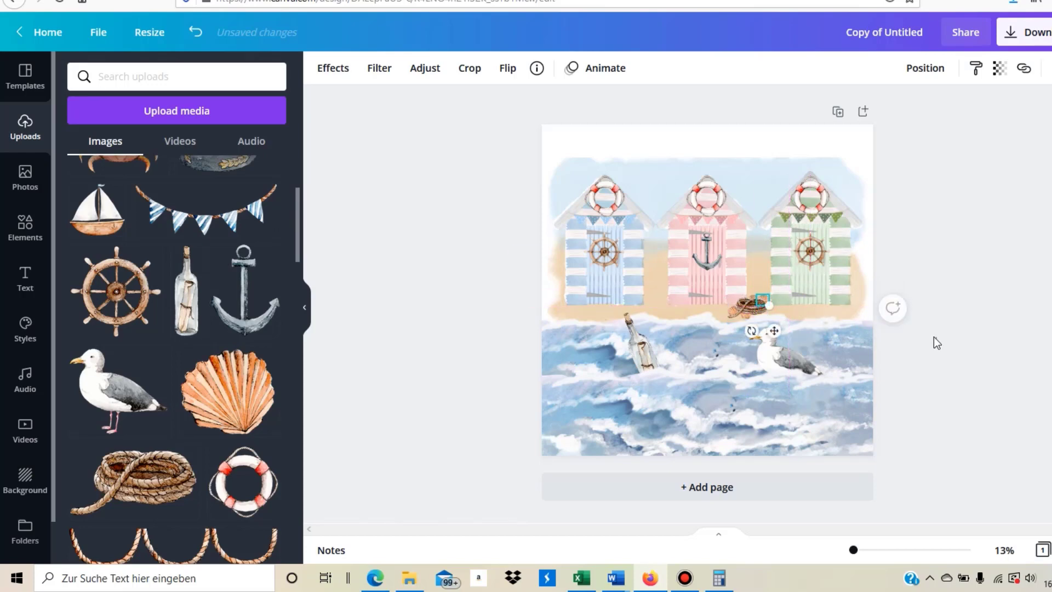
left_click(881, 416)
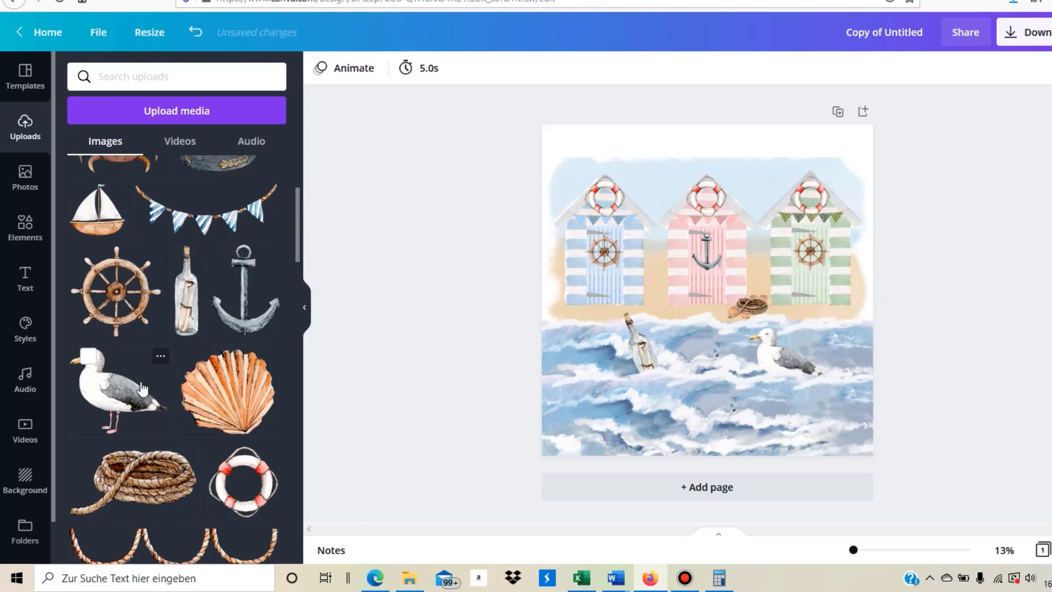
Add the sailboat, shrink it, and place it on the sand at the pink hut's lower left corner.
scroll(156, 272, "up", 3)
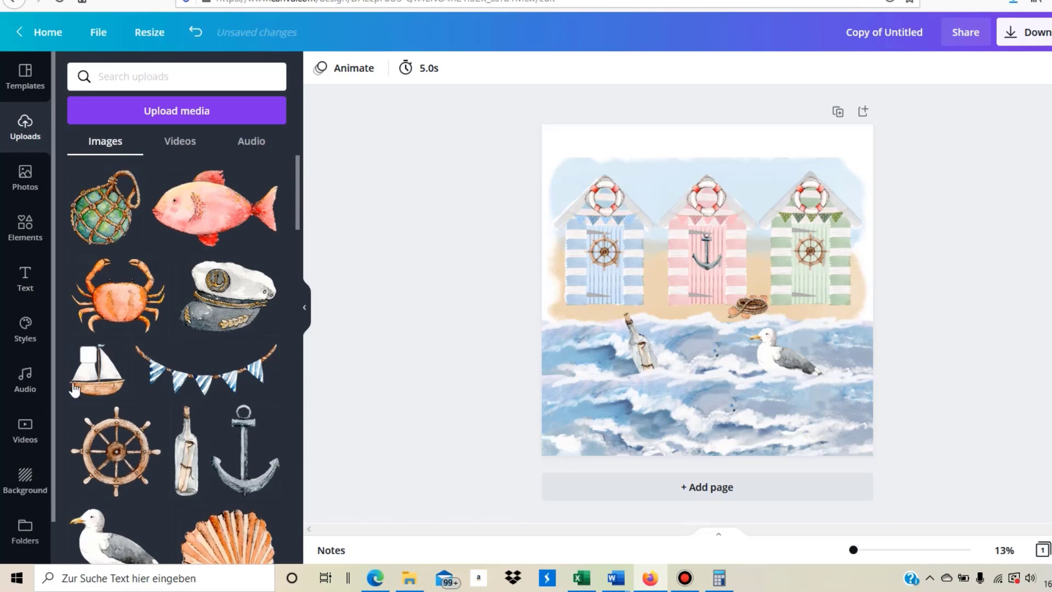
left_click_drag(584, 405, 673, 299)
left_click(983, 357)
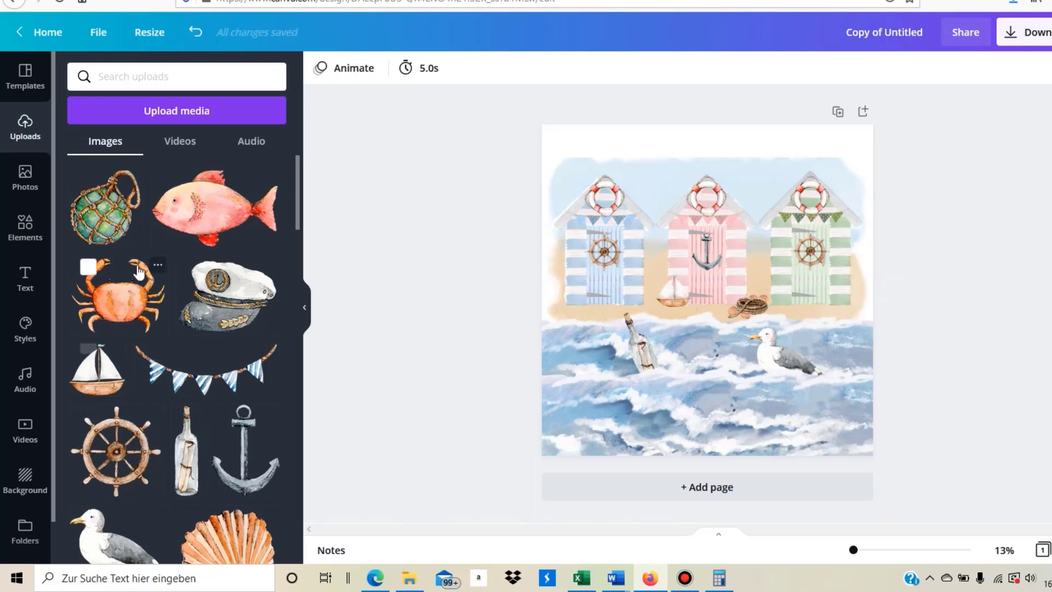
Add the lantern, shrink it to stand in front of the green hut's door, and place a copy before the blue hut's door.
scroll(160, 458, "down", 5)
left_click(86, 455)
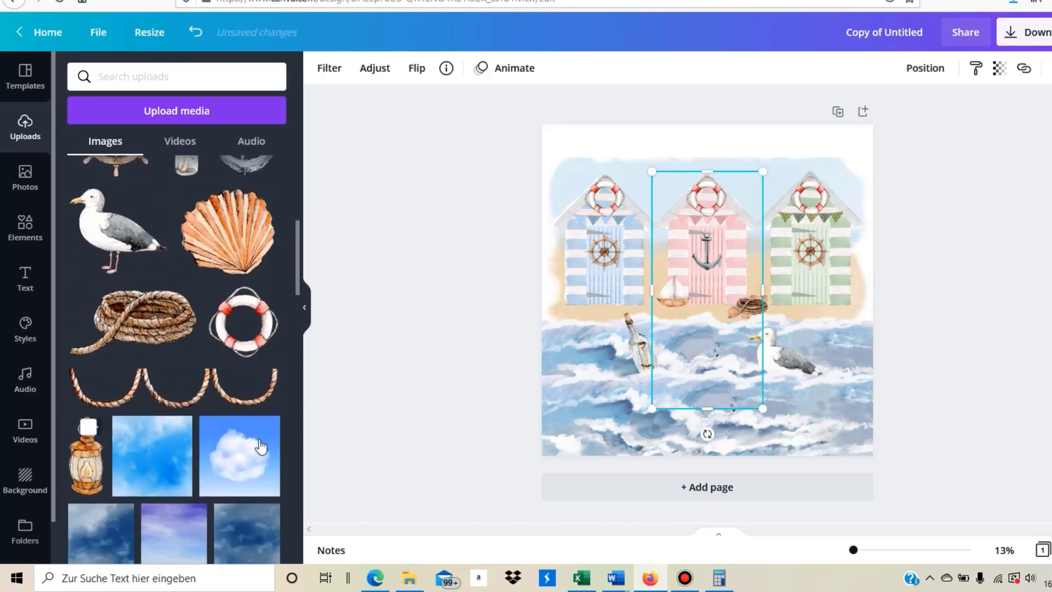
left_click_drag(651, 445, 608, 296)
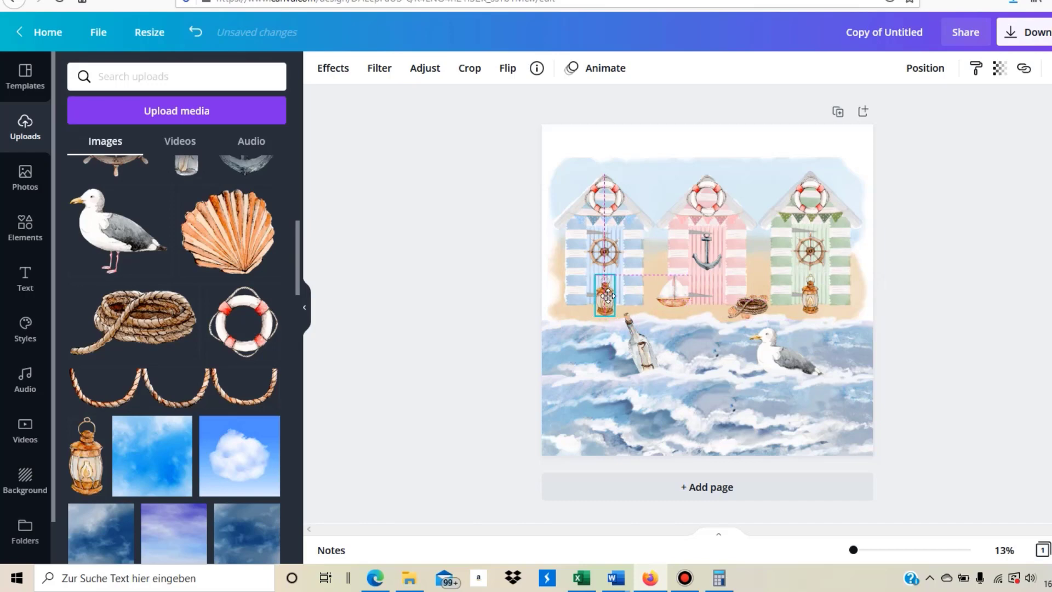
left_click(950, 324)
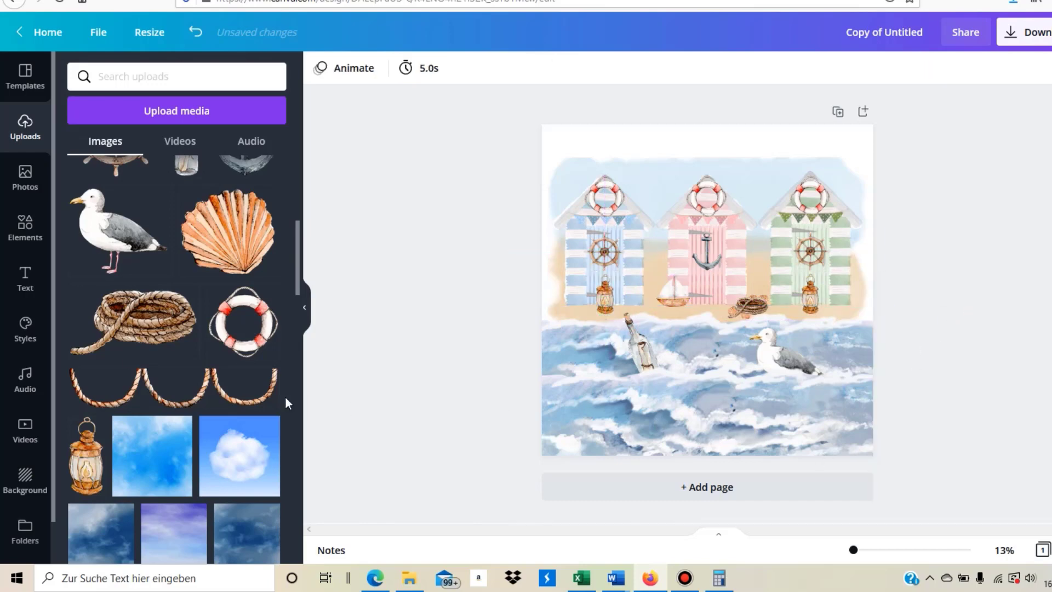
Add the rope garland, shrink it to the green hut's width beneath the bunting, and place a copy at the same height on the blue hut.
left_click(163, 404)
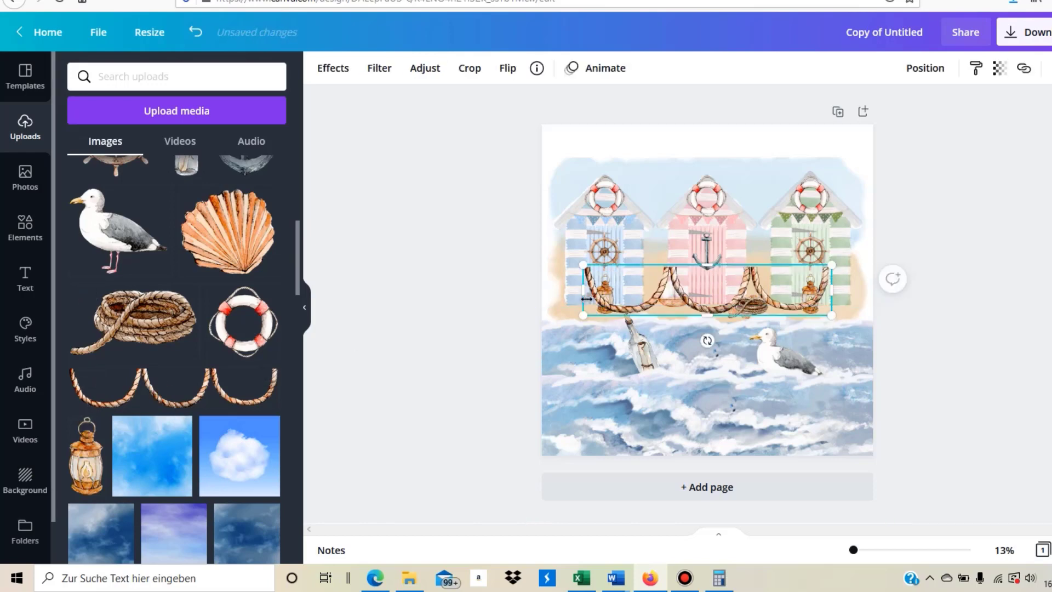
left_click_drag(583, 316, 811, 231)
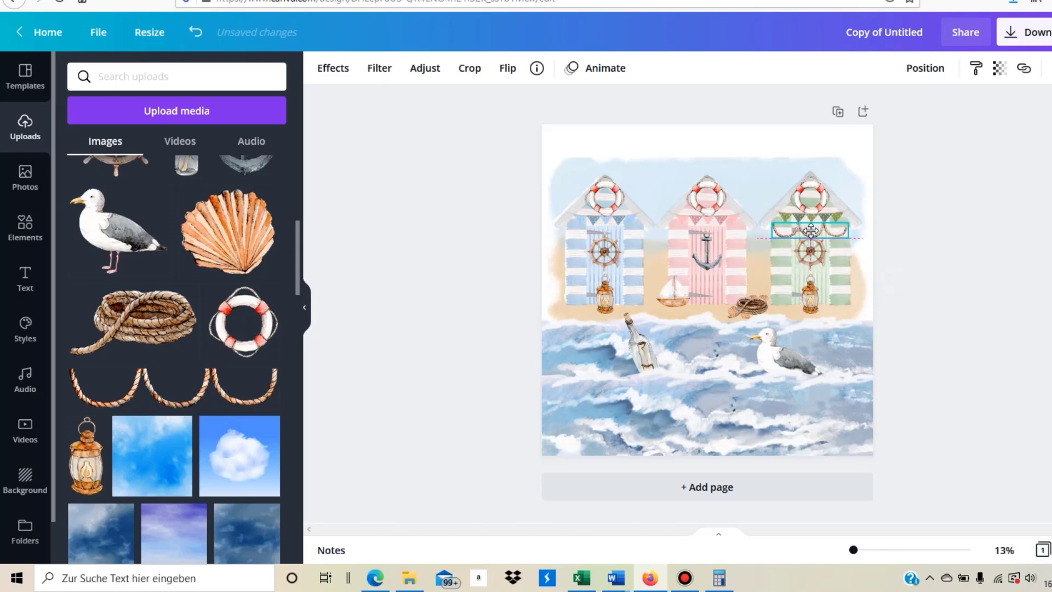
left_click(960, 348)
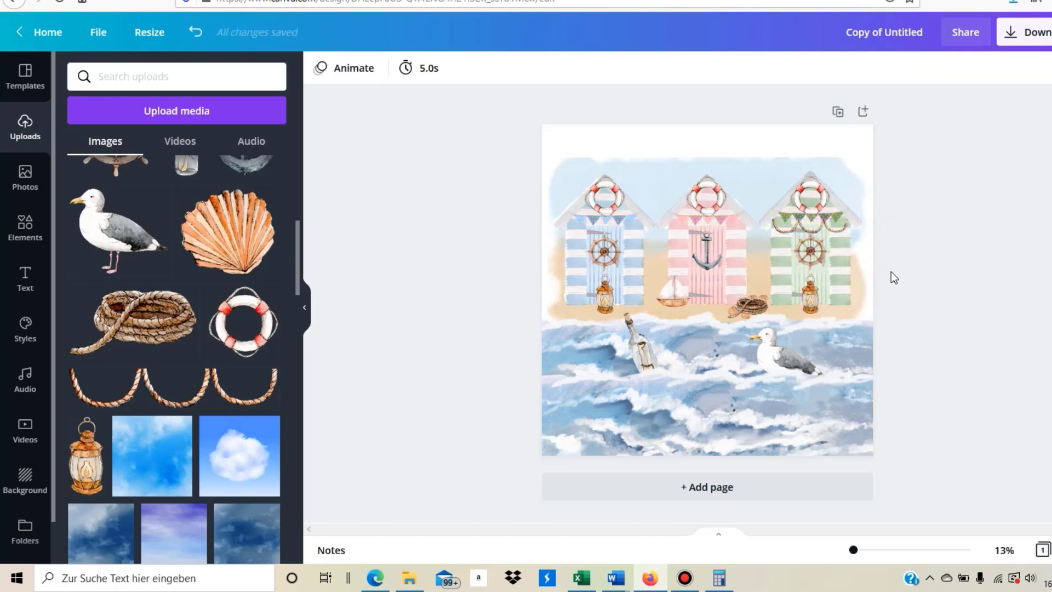
left_click(820, 230)
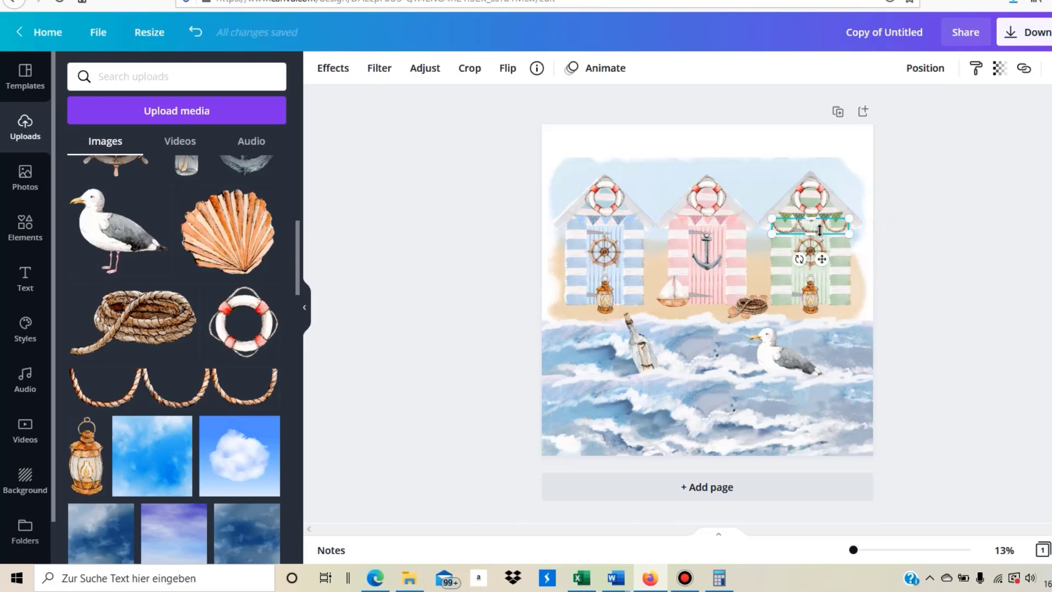
key("ctrl+d")
left_click_drag(812, 230, 598, 226)
left_click(1021, 291)
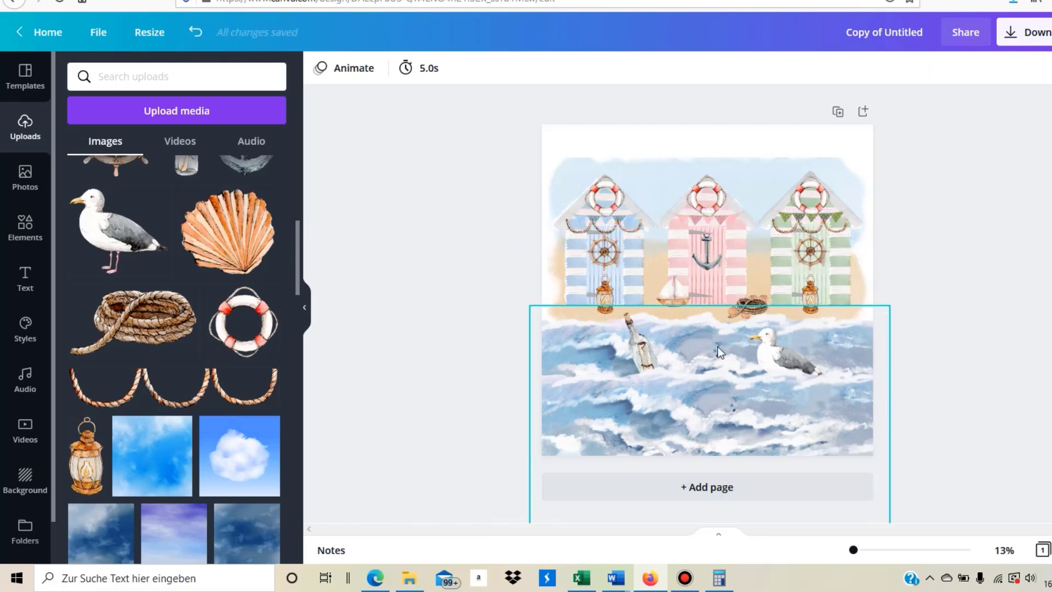
Add the pink fish, shrink it, place it in the waves beside the bottle, and tilt it head down.
scroll(227, 393, "down", 4)
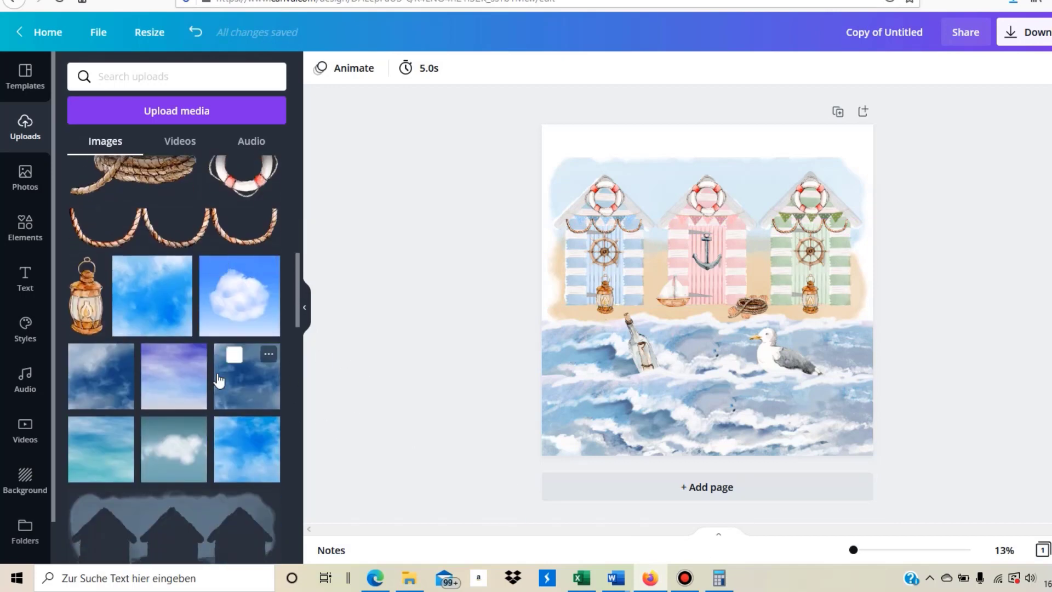
scroll(227, 392, "up", 7)
scroll(165, 300, "up", 3)
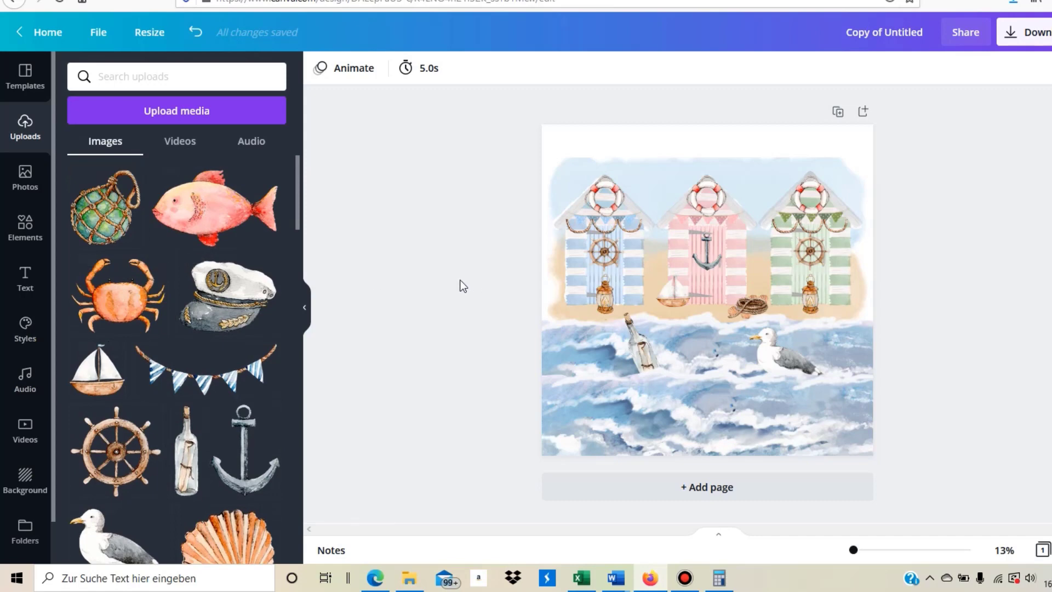
left_click_drag(214, 229, 682, 351)
left_click_drag(563, 414, 582, 373)
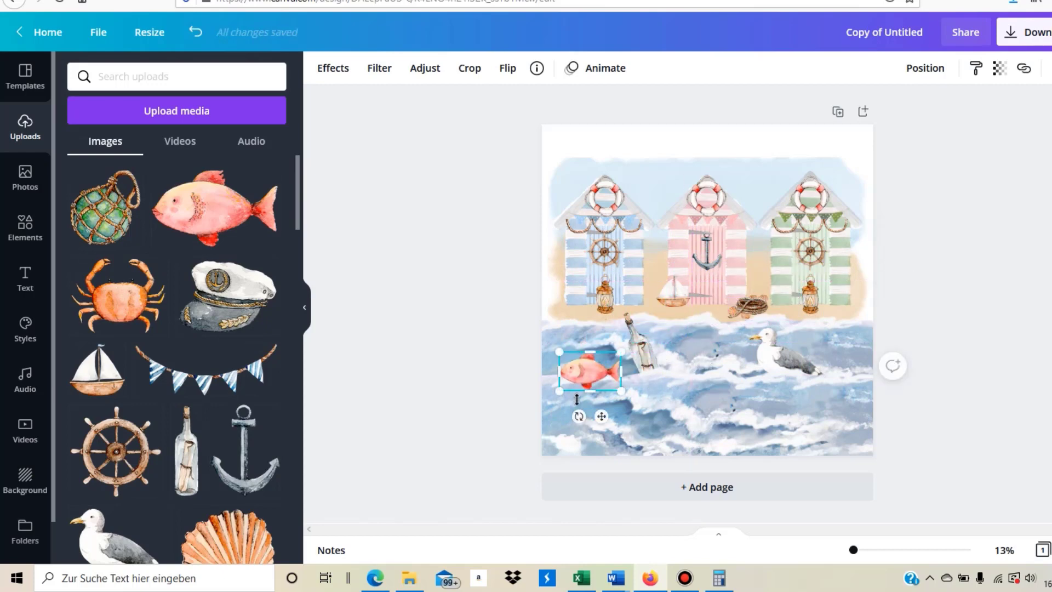
left_click_drag(579, 416, 614, 405)
Rearrange the fish and wave layers so the front waves cover the fish's lower half.
left_click(666, 403)
right_click(666, 404)
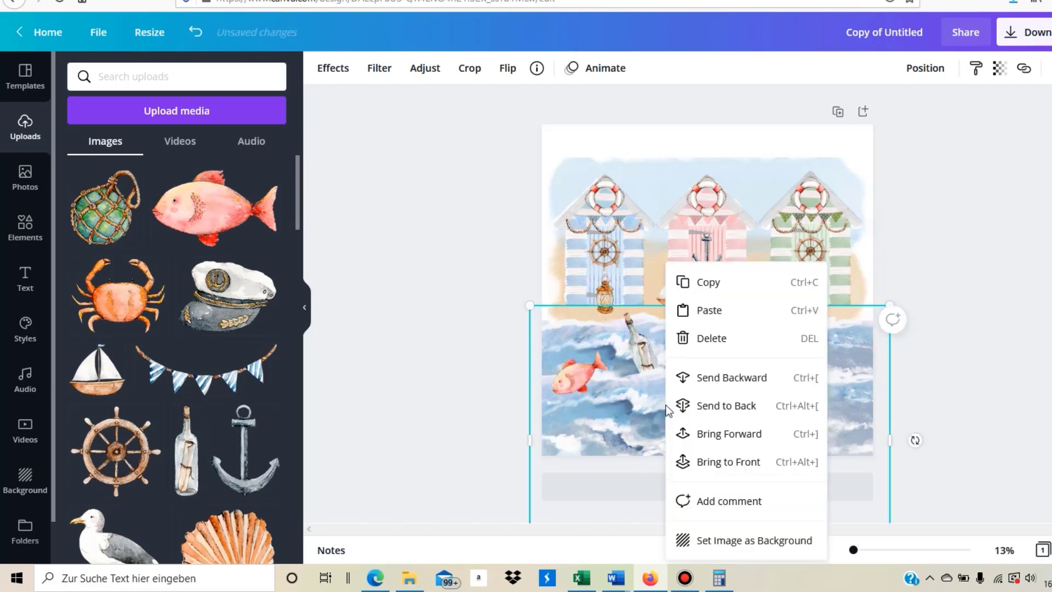
left_click(722, 436)
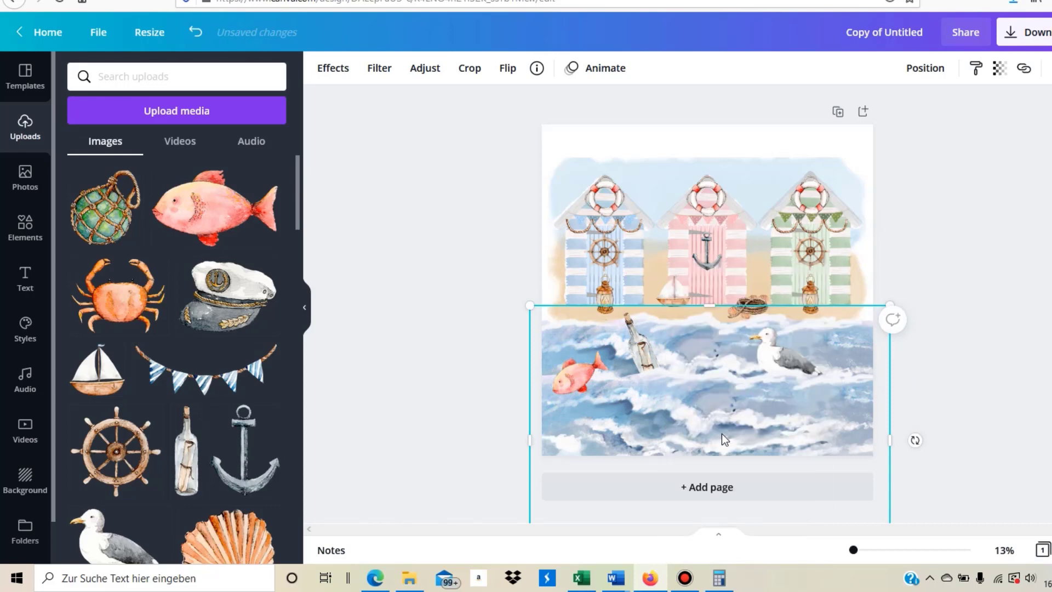
right_click(722, 433)
left_click(755, 431)
right_click(754, 431)
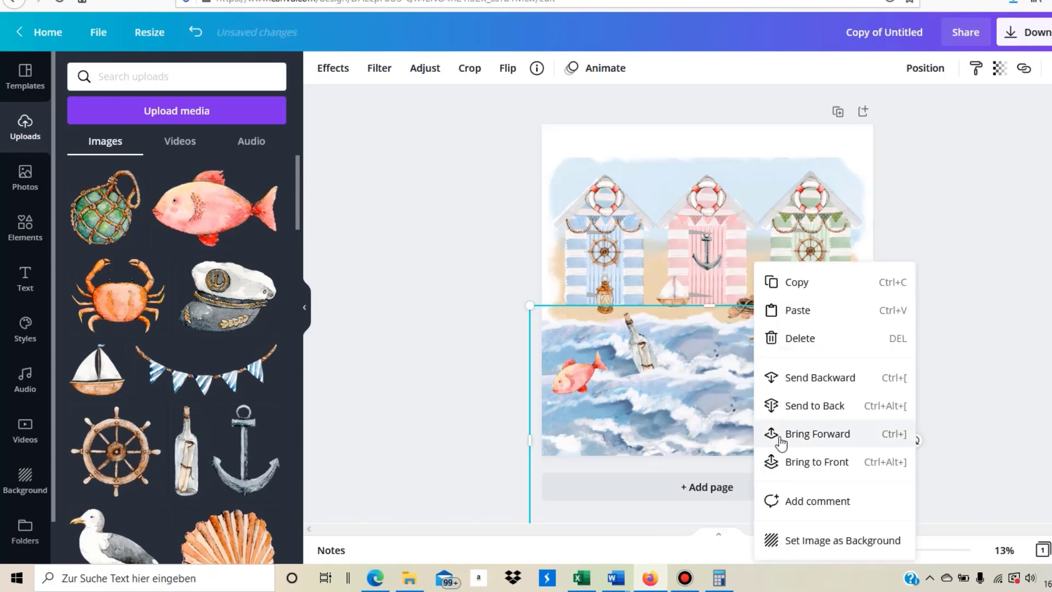
left_click(784, 433)
right_click(784, 422)
left_click(582, 376)
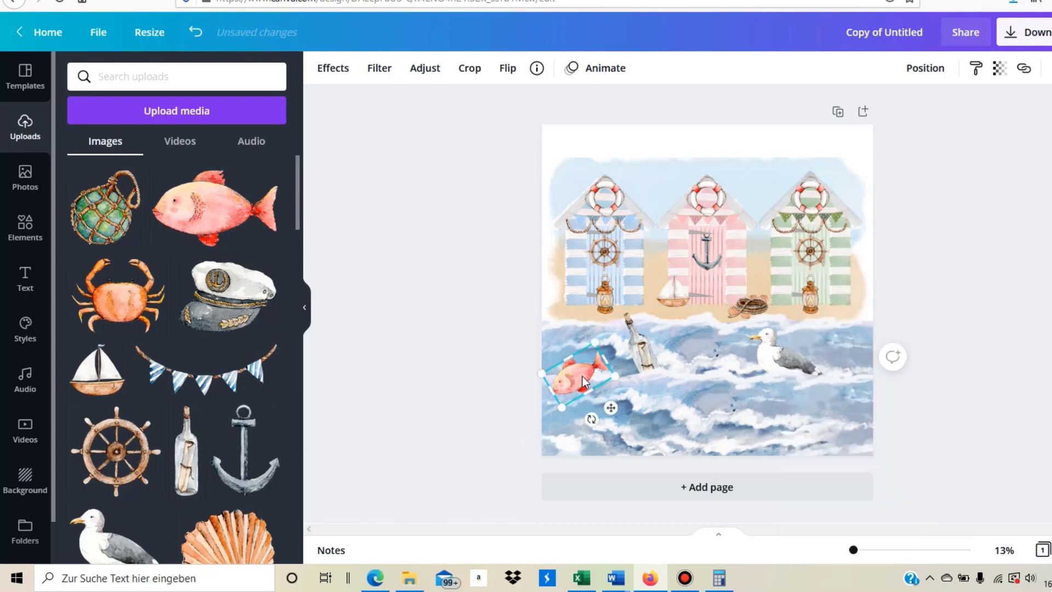
right_click(582, 376)
left_click(633, 383)
left_click(657, 441)
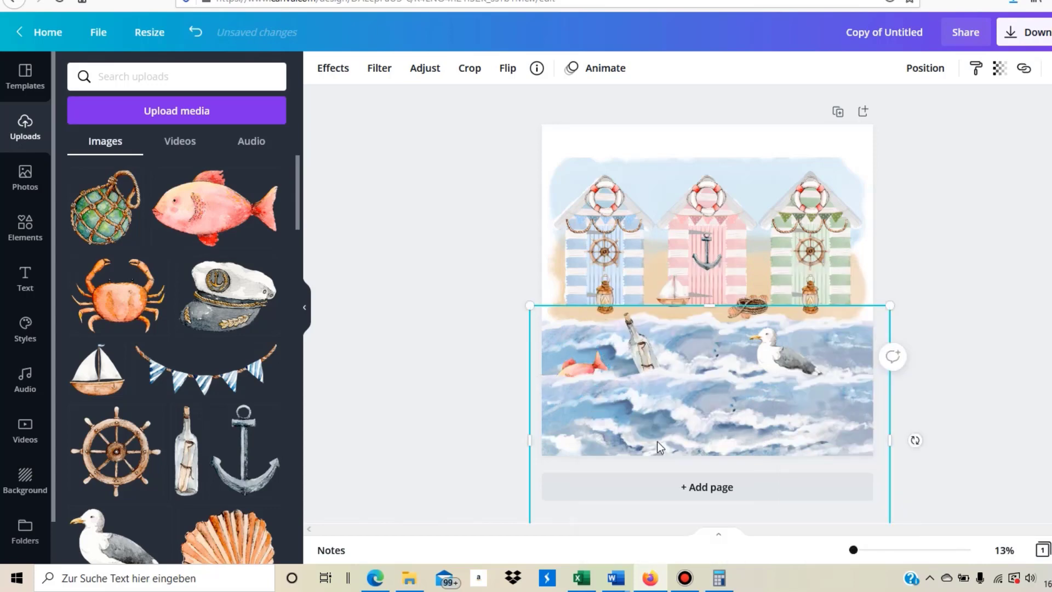
left_click(981, 410)
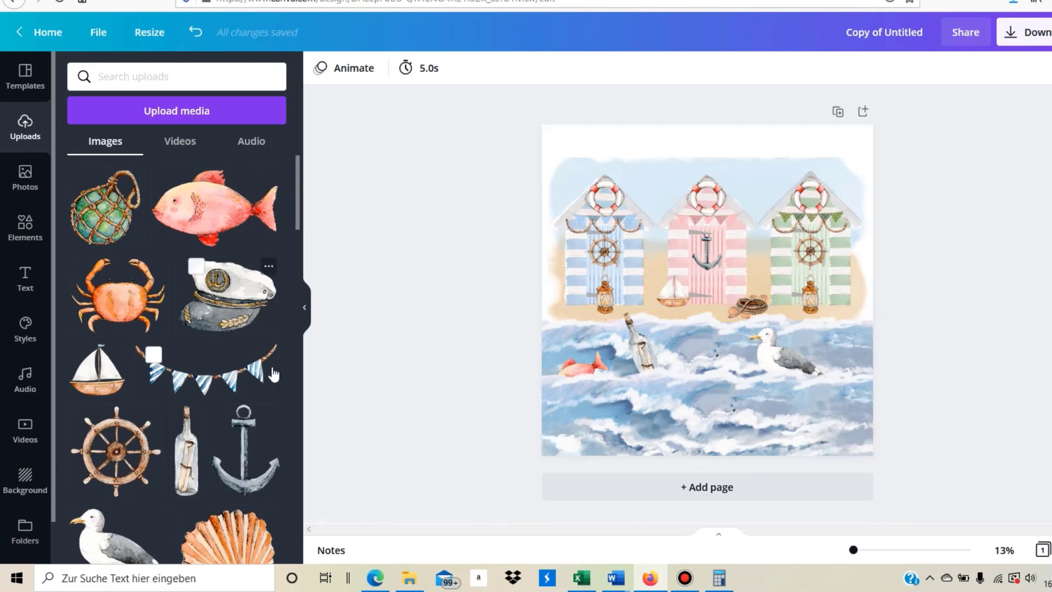
Add the crab, shrink it, and place it on the left side of the green hut's lantern.
left_click(108, 317)
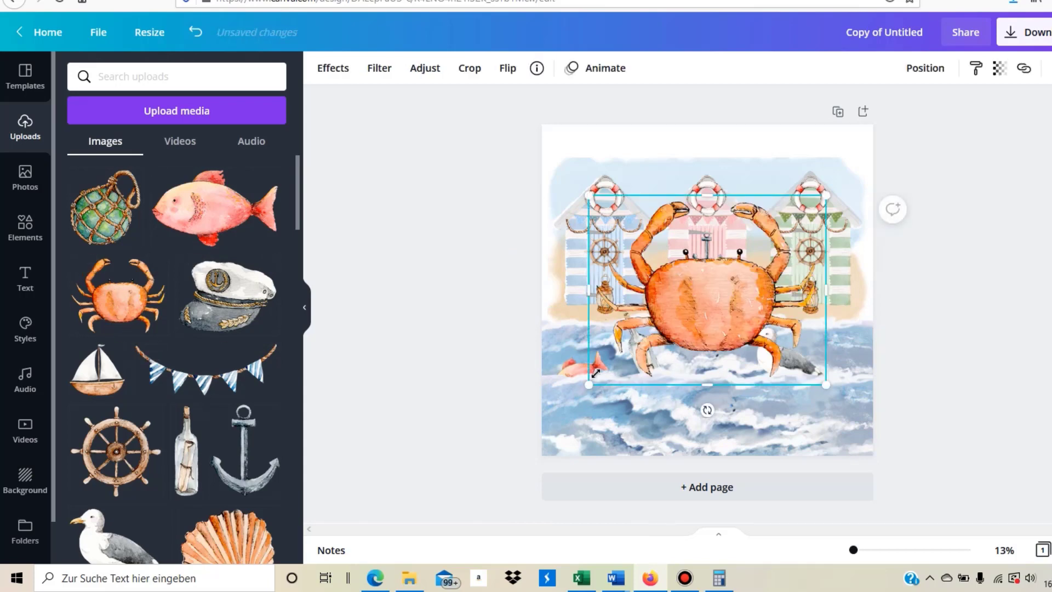
left_click_drag(596, 373, 806, 308)
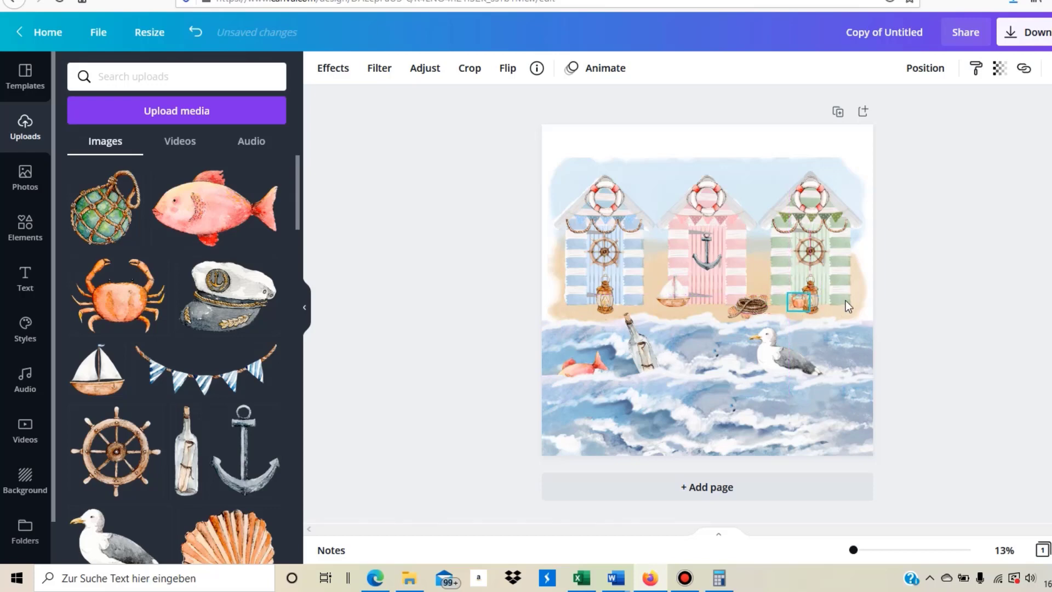
left_click(951, 353)
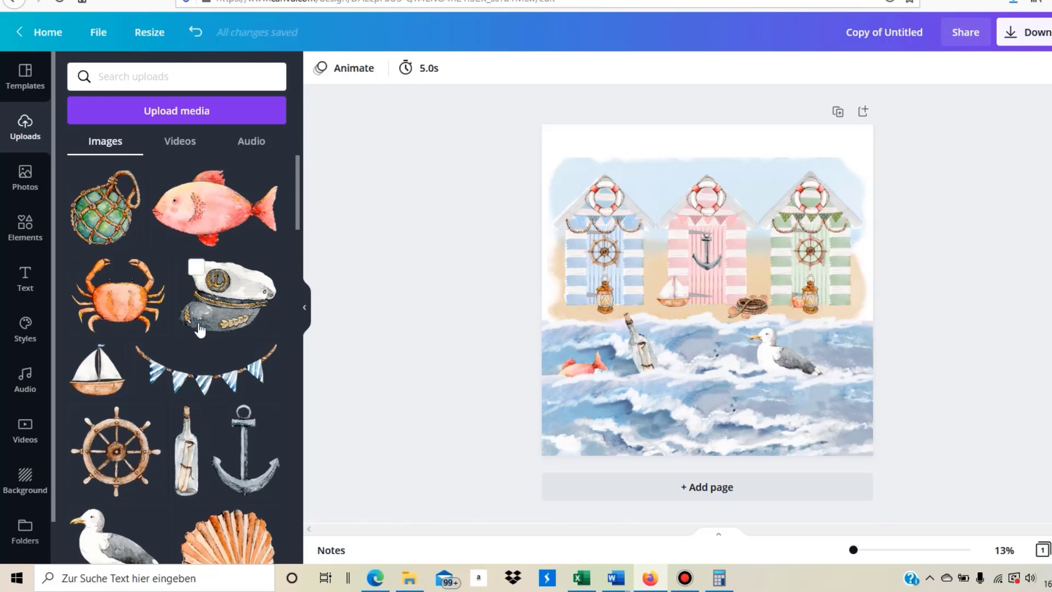
Add the captain's hat and shrink it to about 205 by 160 beside the blue hut's lantern.
left_click(213, 304)
left_click_drag(592, 384, 582, 324)
left_click_drag(588, 317, 590, 314)
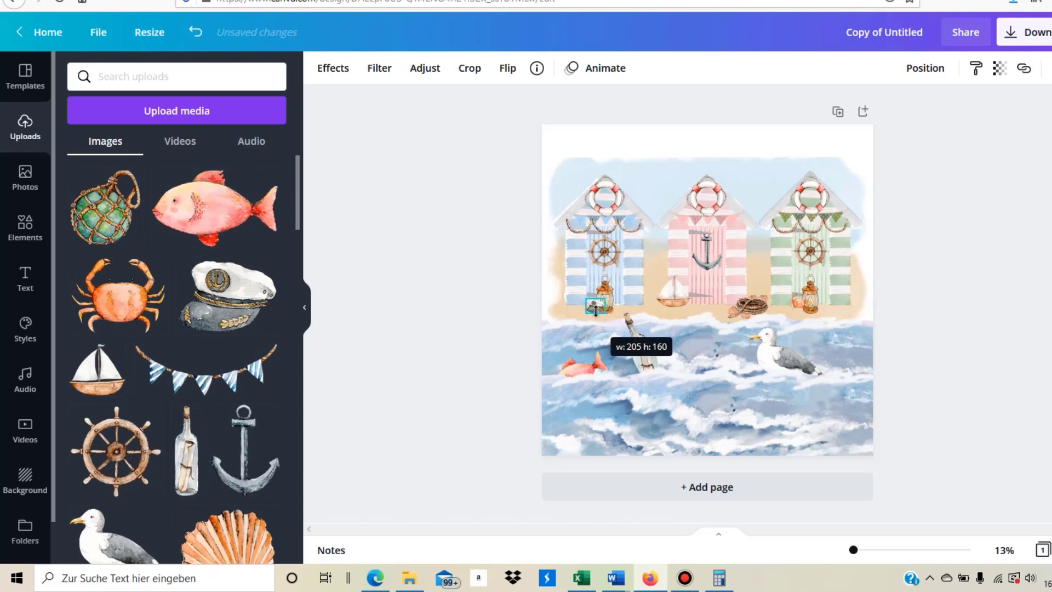
left_click(959, 331)
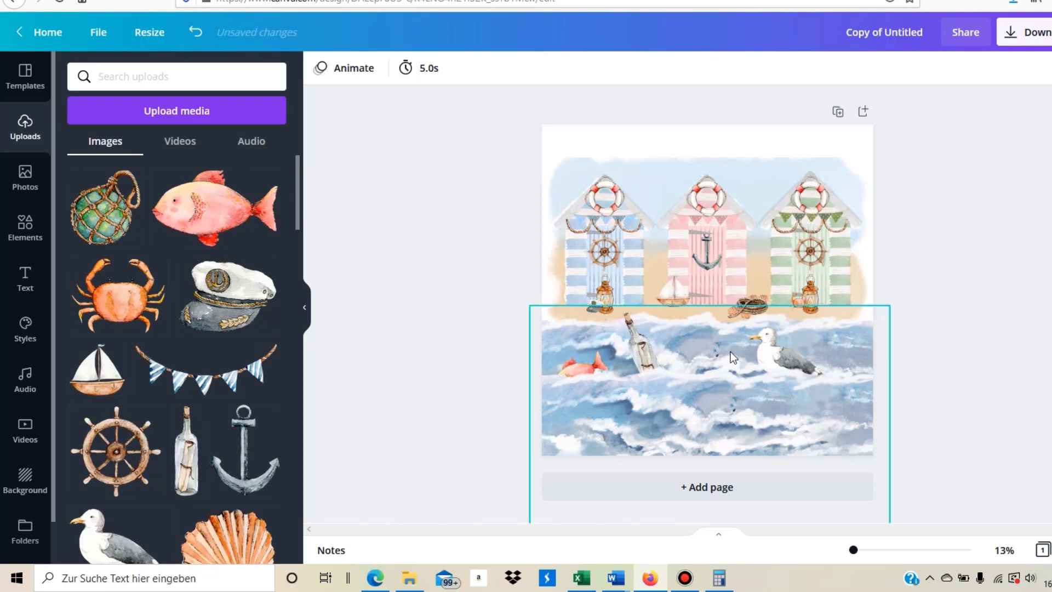
Move the captain's hat onto the neck of the floating bottle, enlarged and tilted to match the bottle.
left_click(594, 310)
left_click_drag(580, 323, 628, 317)
left_click(966, 361)
key("Escape")
left_click(979, 449)
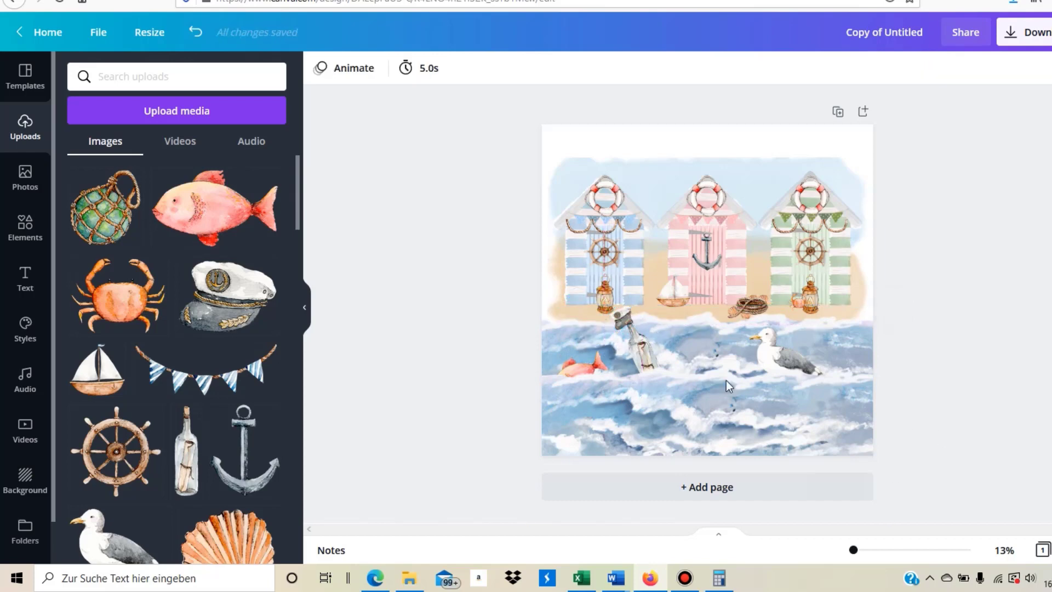
left_click(628, 319)
left_click(931, 438)
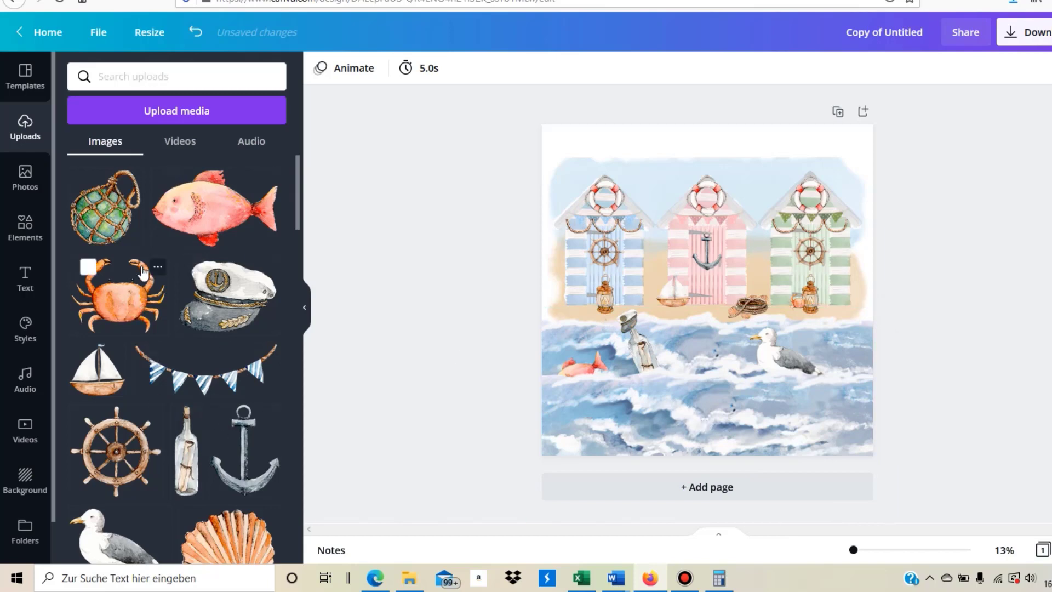
Add the green glass float, shrink it, and place it on the left side of the blue hut's lantern.
left_click(121, 211)
left_click_drag(603, 422, 589, 310)
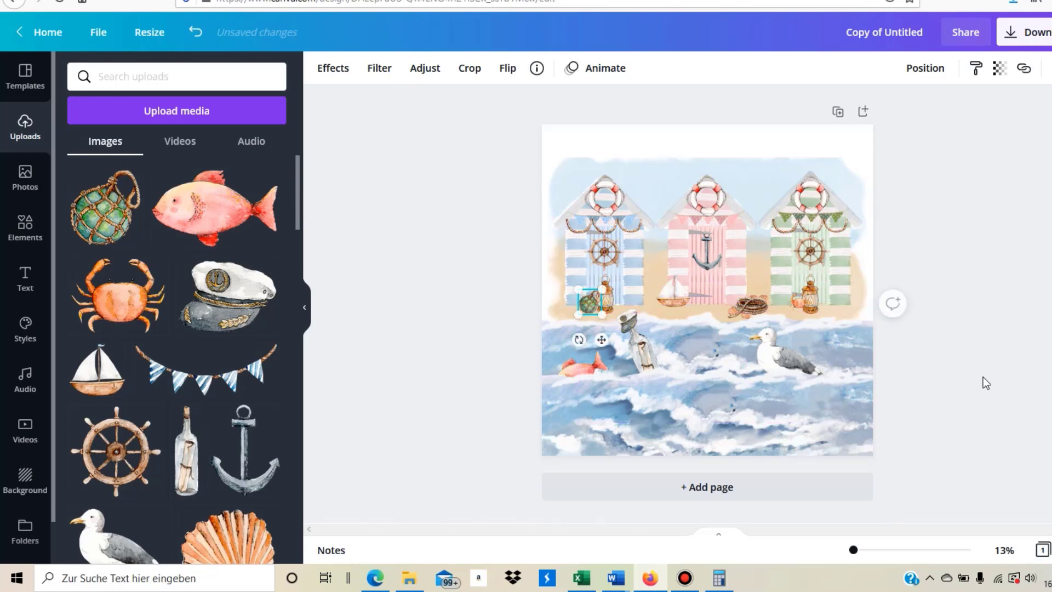
left_click(844, 435)
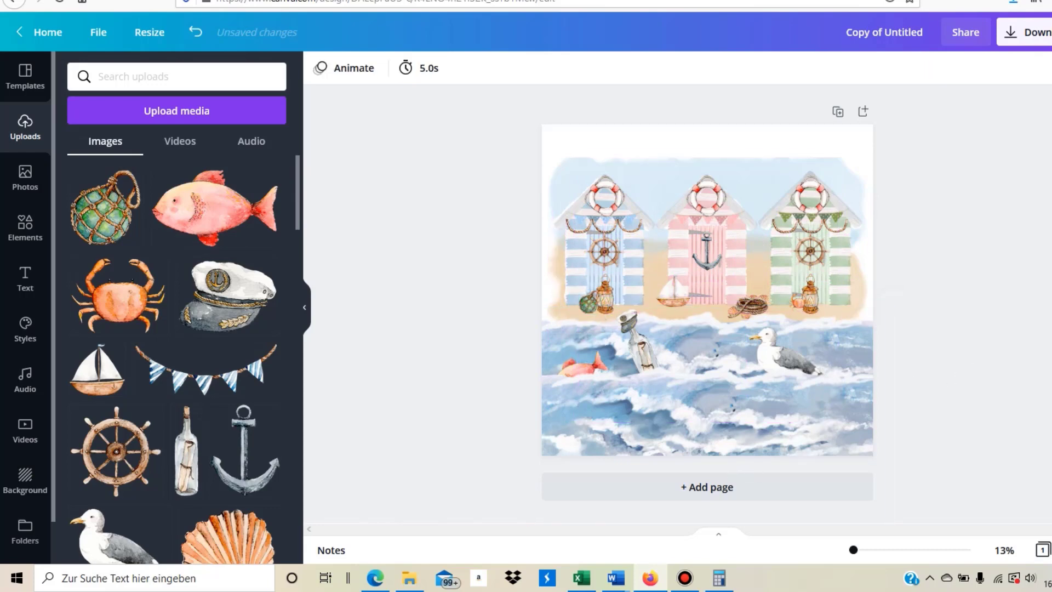
scroll(207, 425, "down", 8)
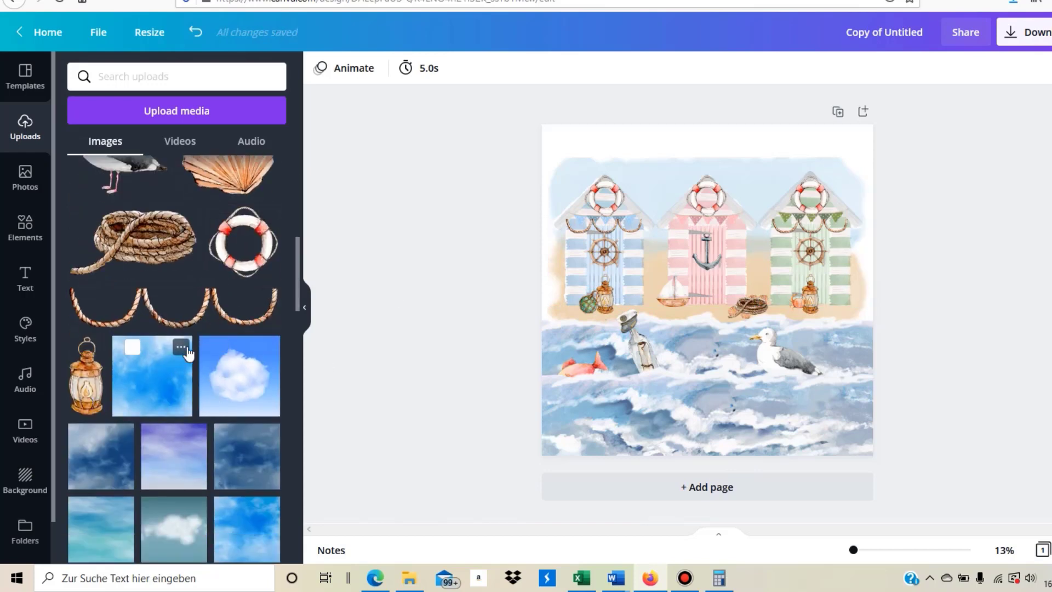
scroll(180, 351, "up", 8)
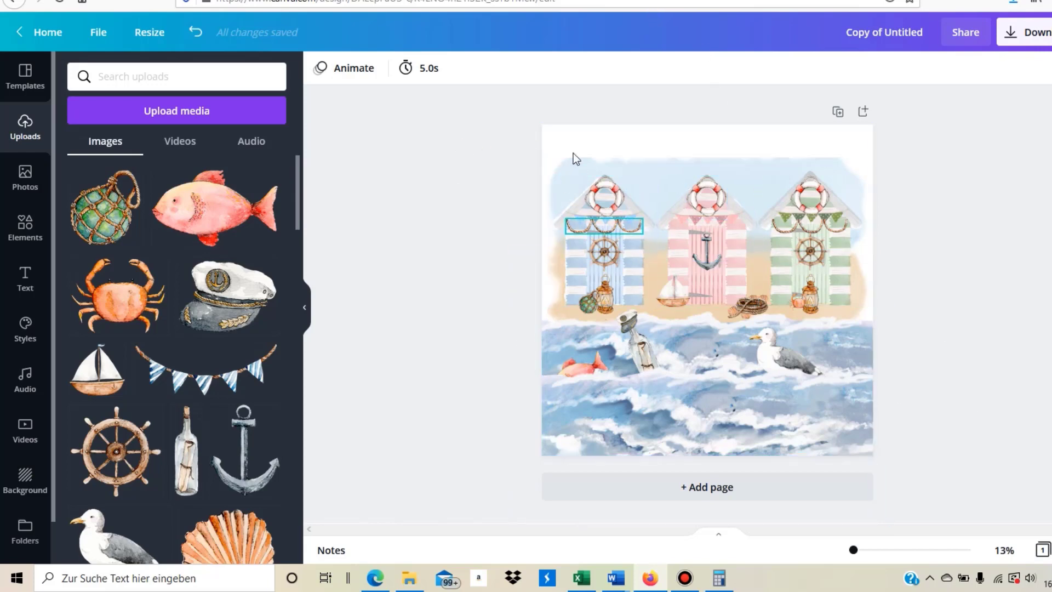
Select all elements of the beach scene and move them up together to fill the blank space above the sky.
left_click_drag(493, 133, 1047, 524)
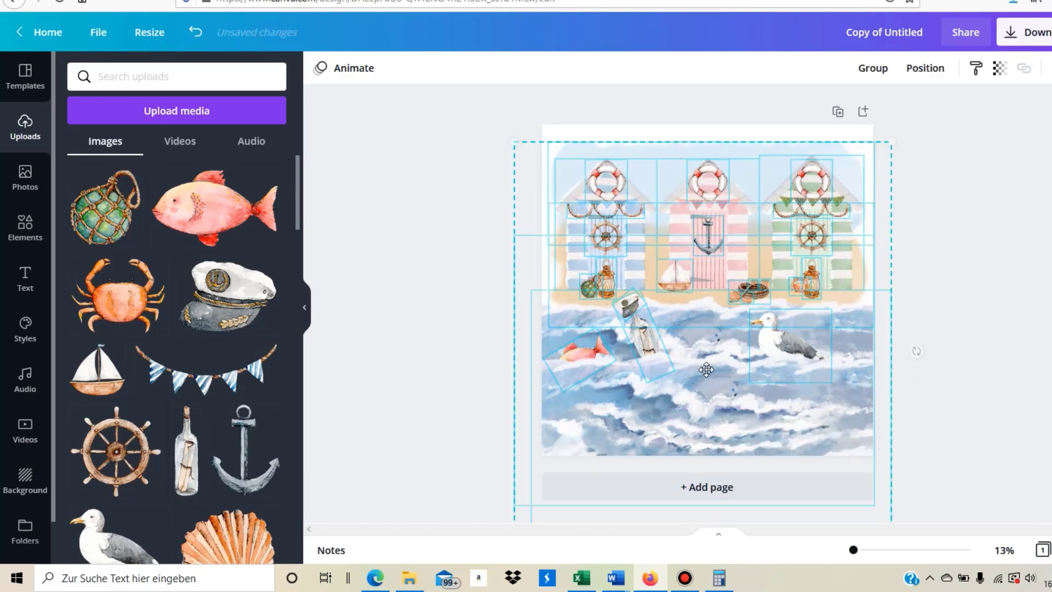
left_click_drag(706, 371, 707, 367)
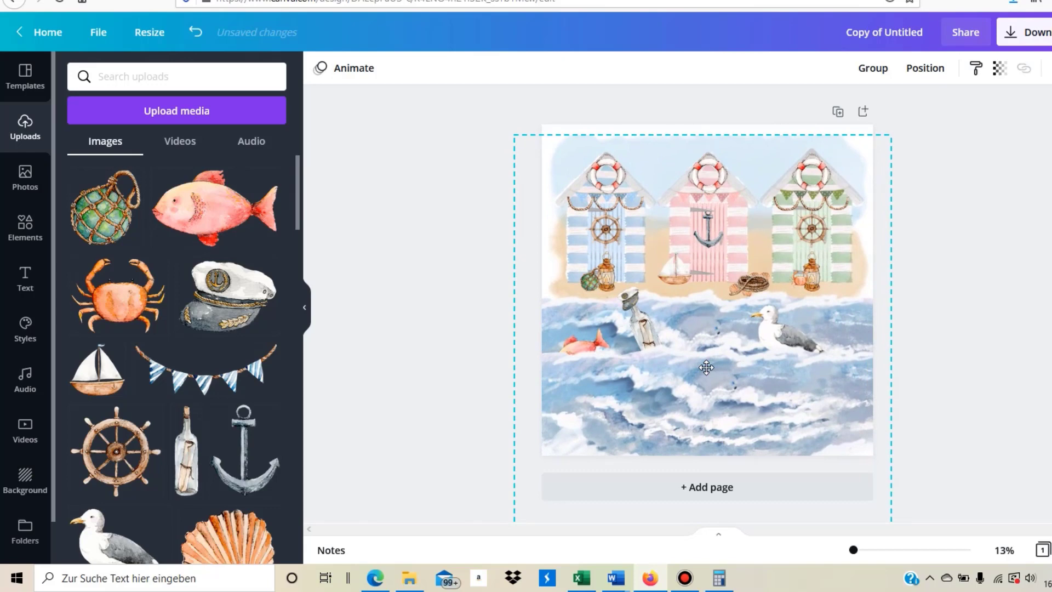
left_click(913, 345)
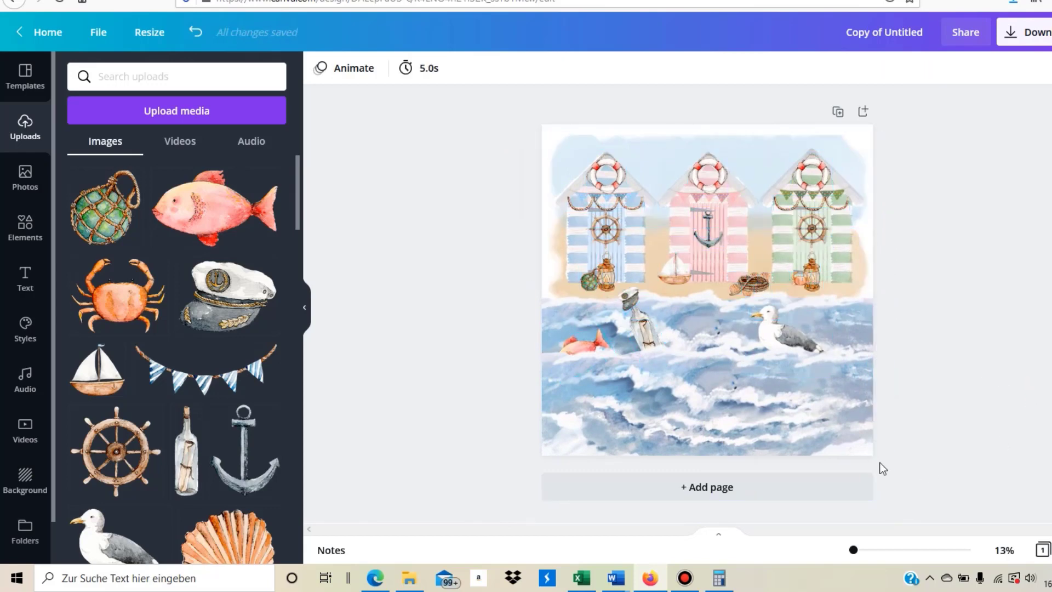
Try cropping the lower edges of both wave layers upward, and undo the crops.
left_click(663, 409)
left_click_drag(699, 518, 733, 396)
left_click(722, 415)
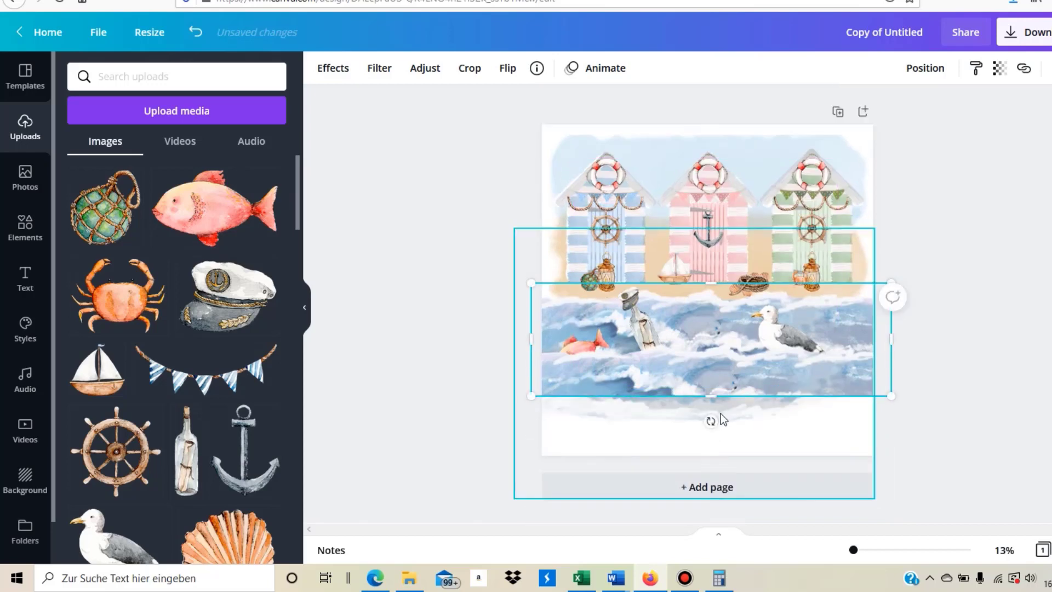
left_click_drag(701, 496, 724, 411)
left_click(631, 423)
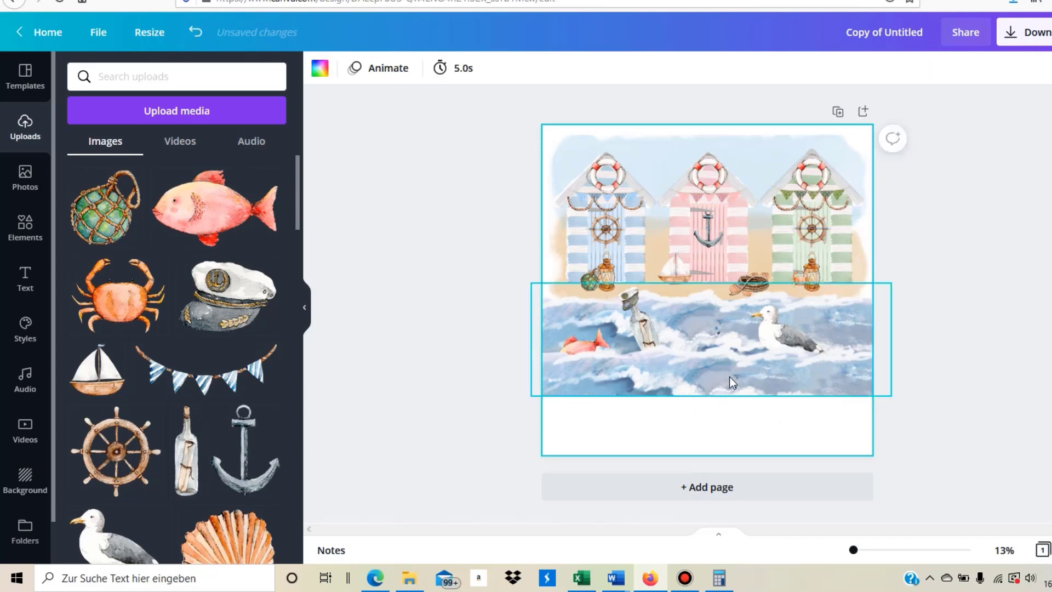
left_click(196, 34)
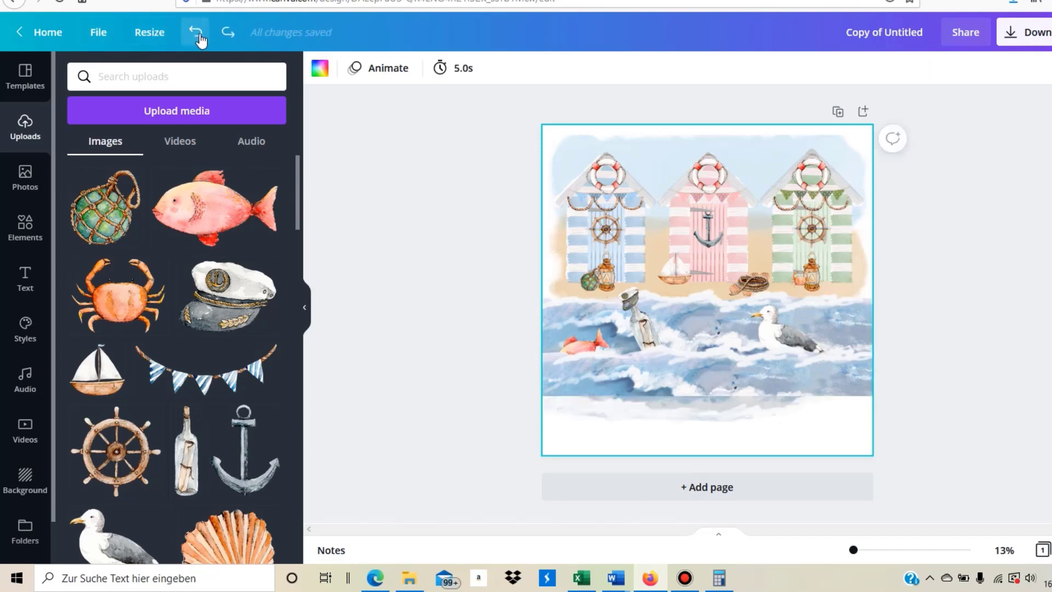
left_click(416, 260)
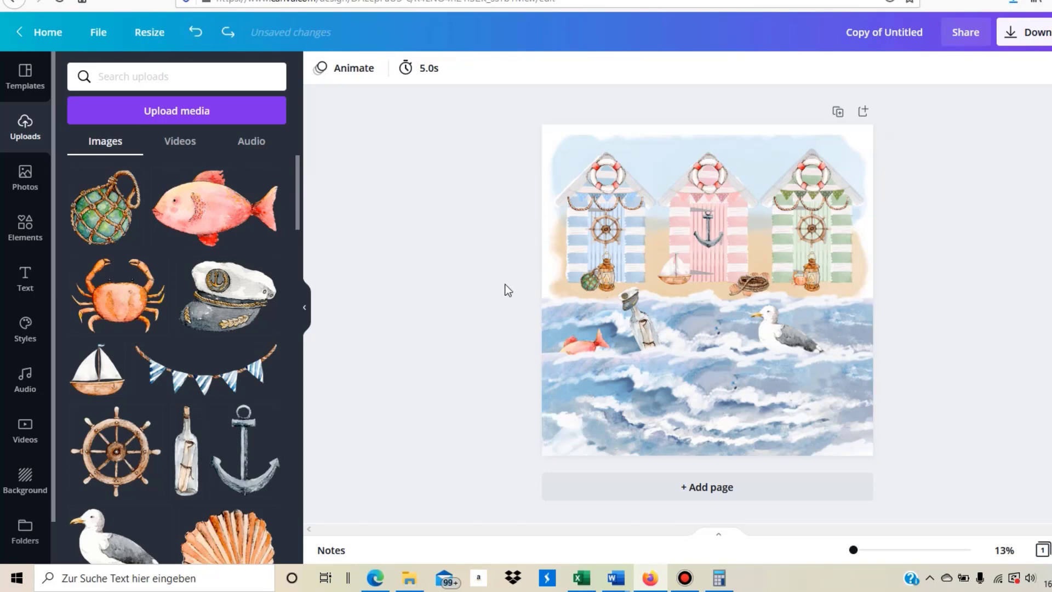